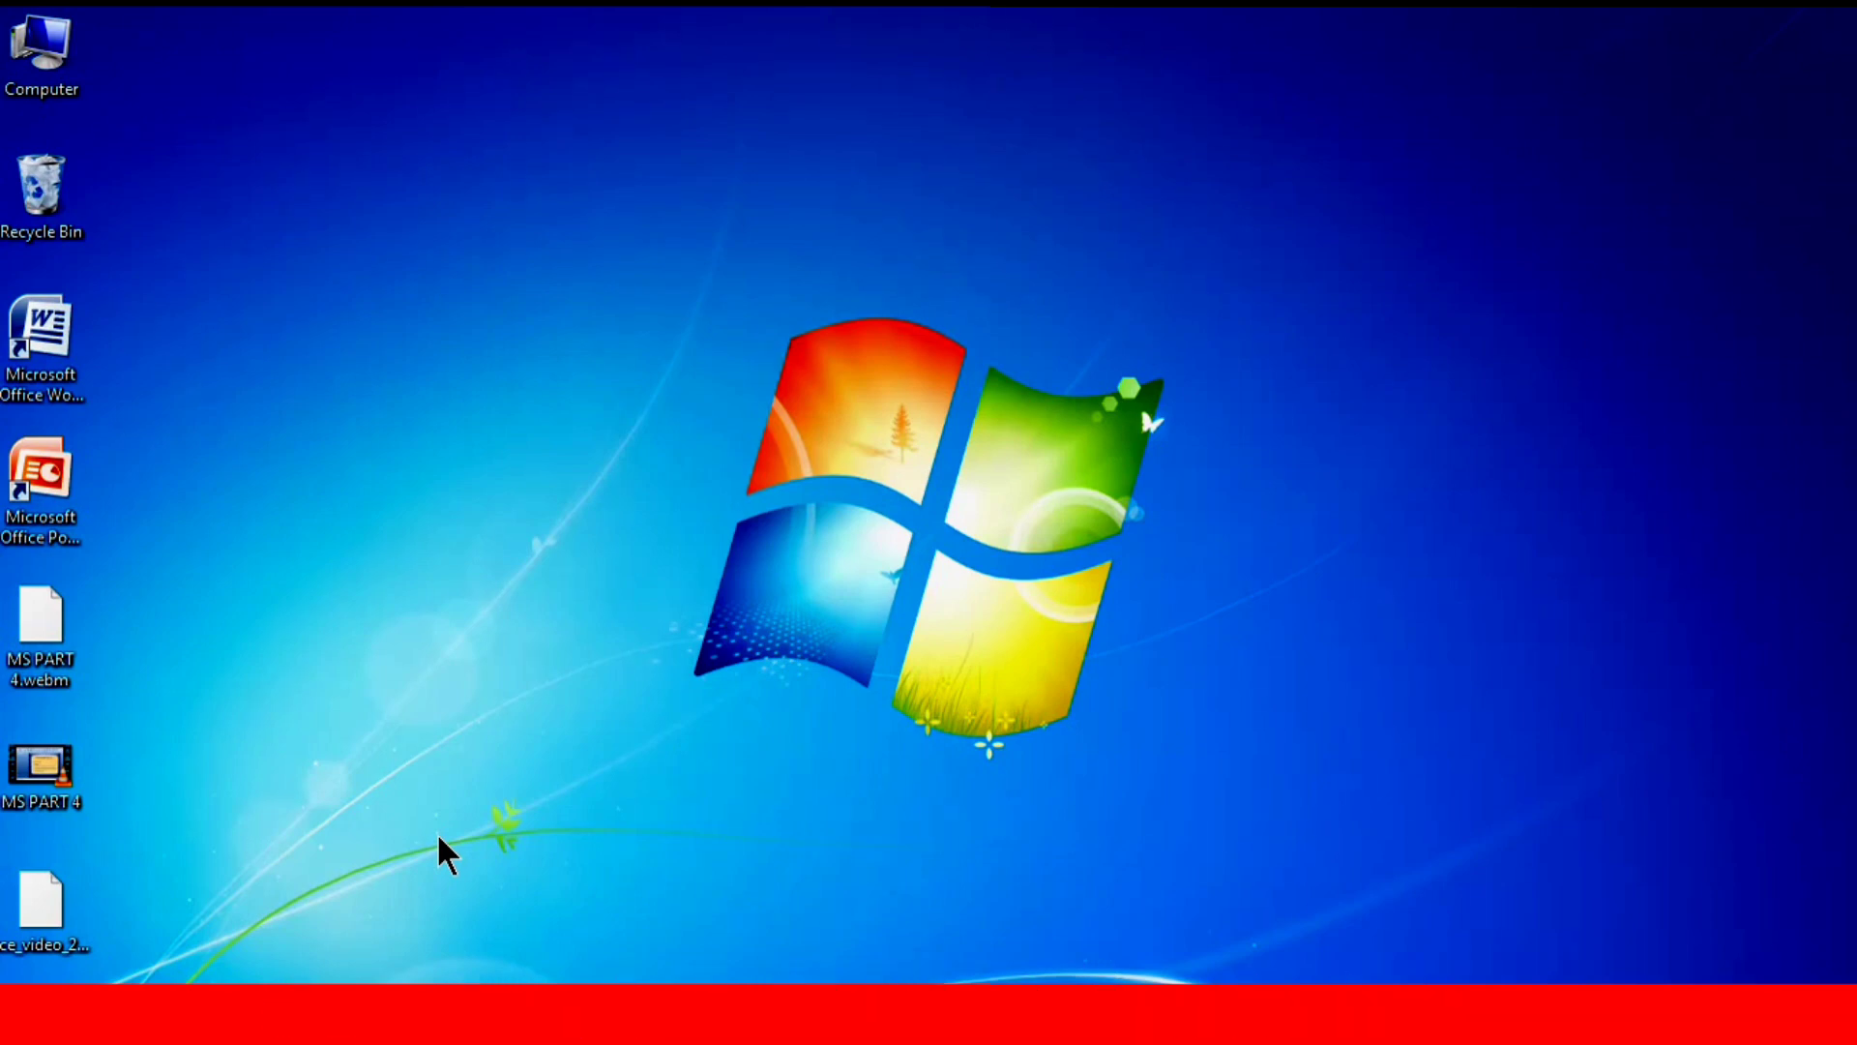
Launch Microsoft Word from the Run dialog using the command winword.
{"action": "key", "text": "super+r"}
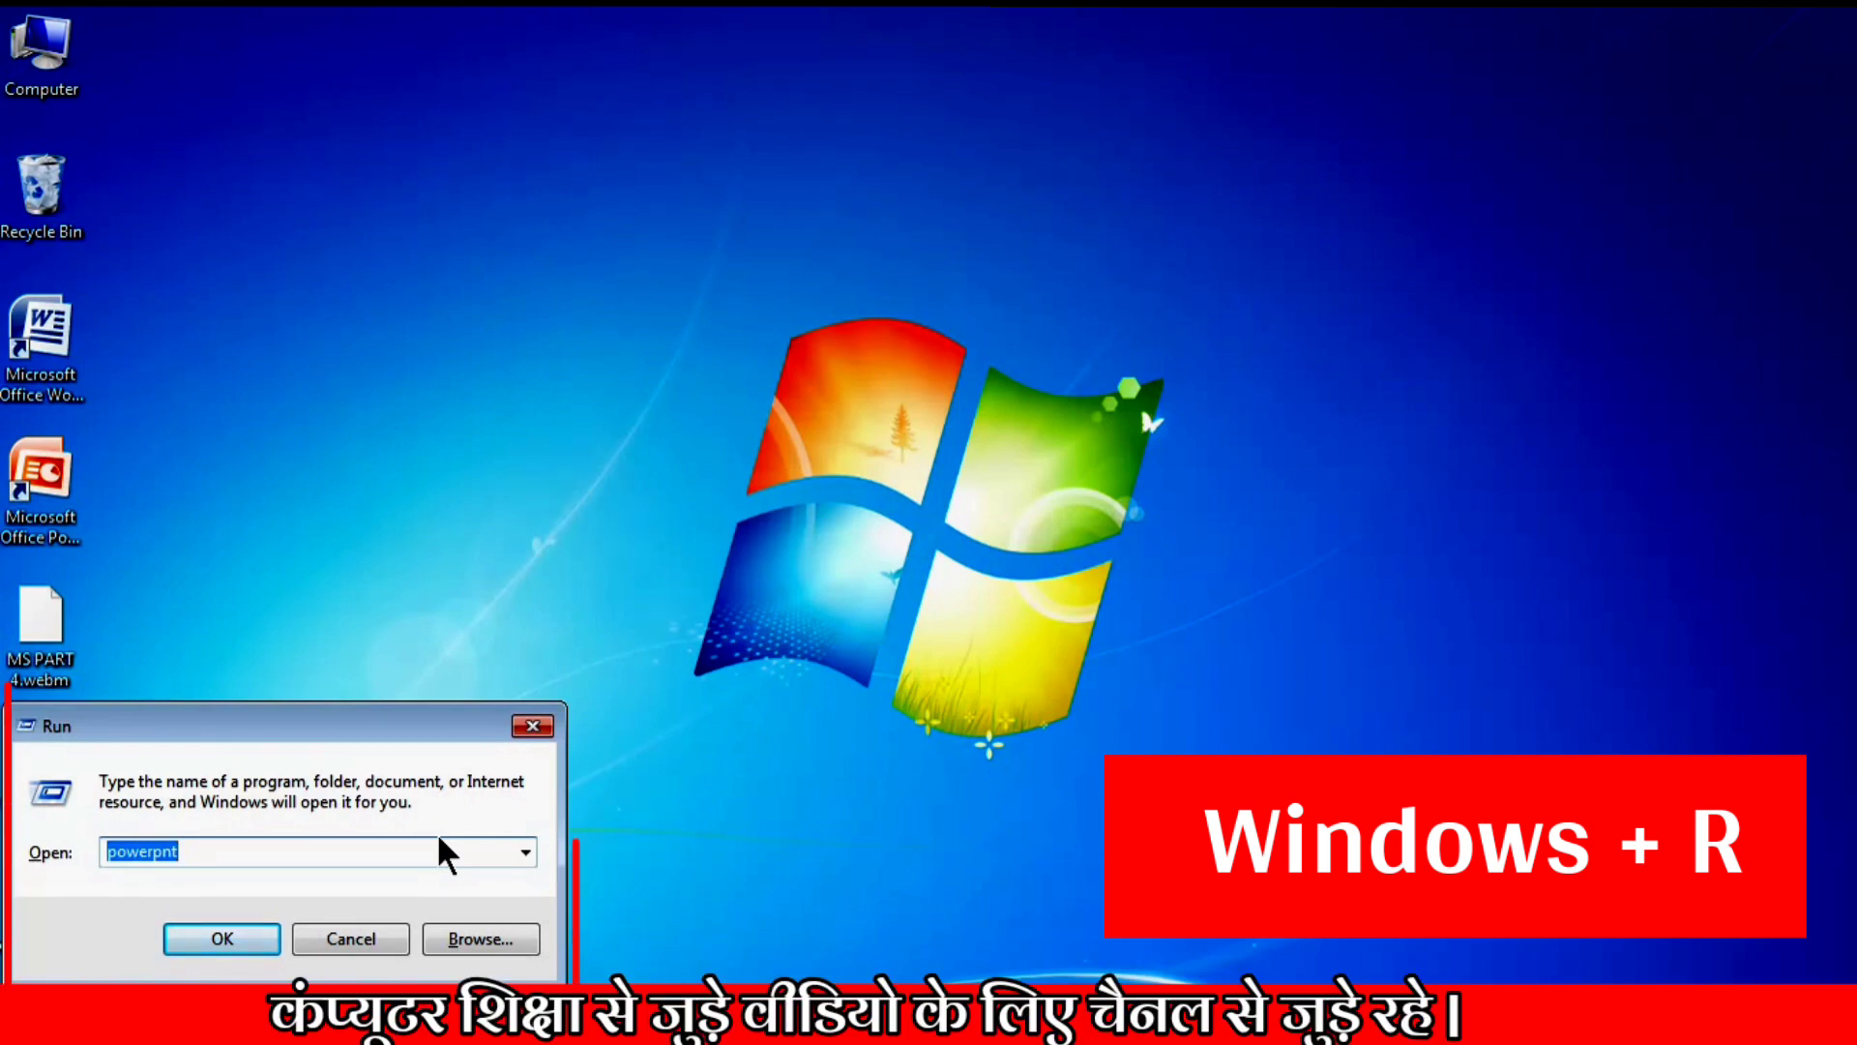
{"action": "type", "text": "w"}
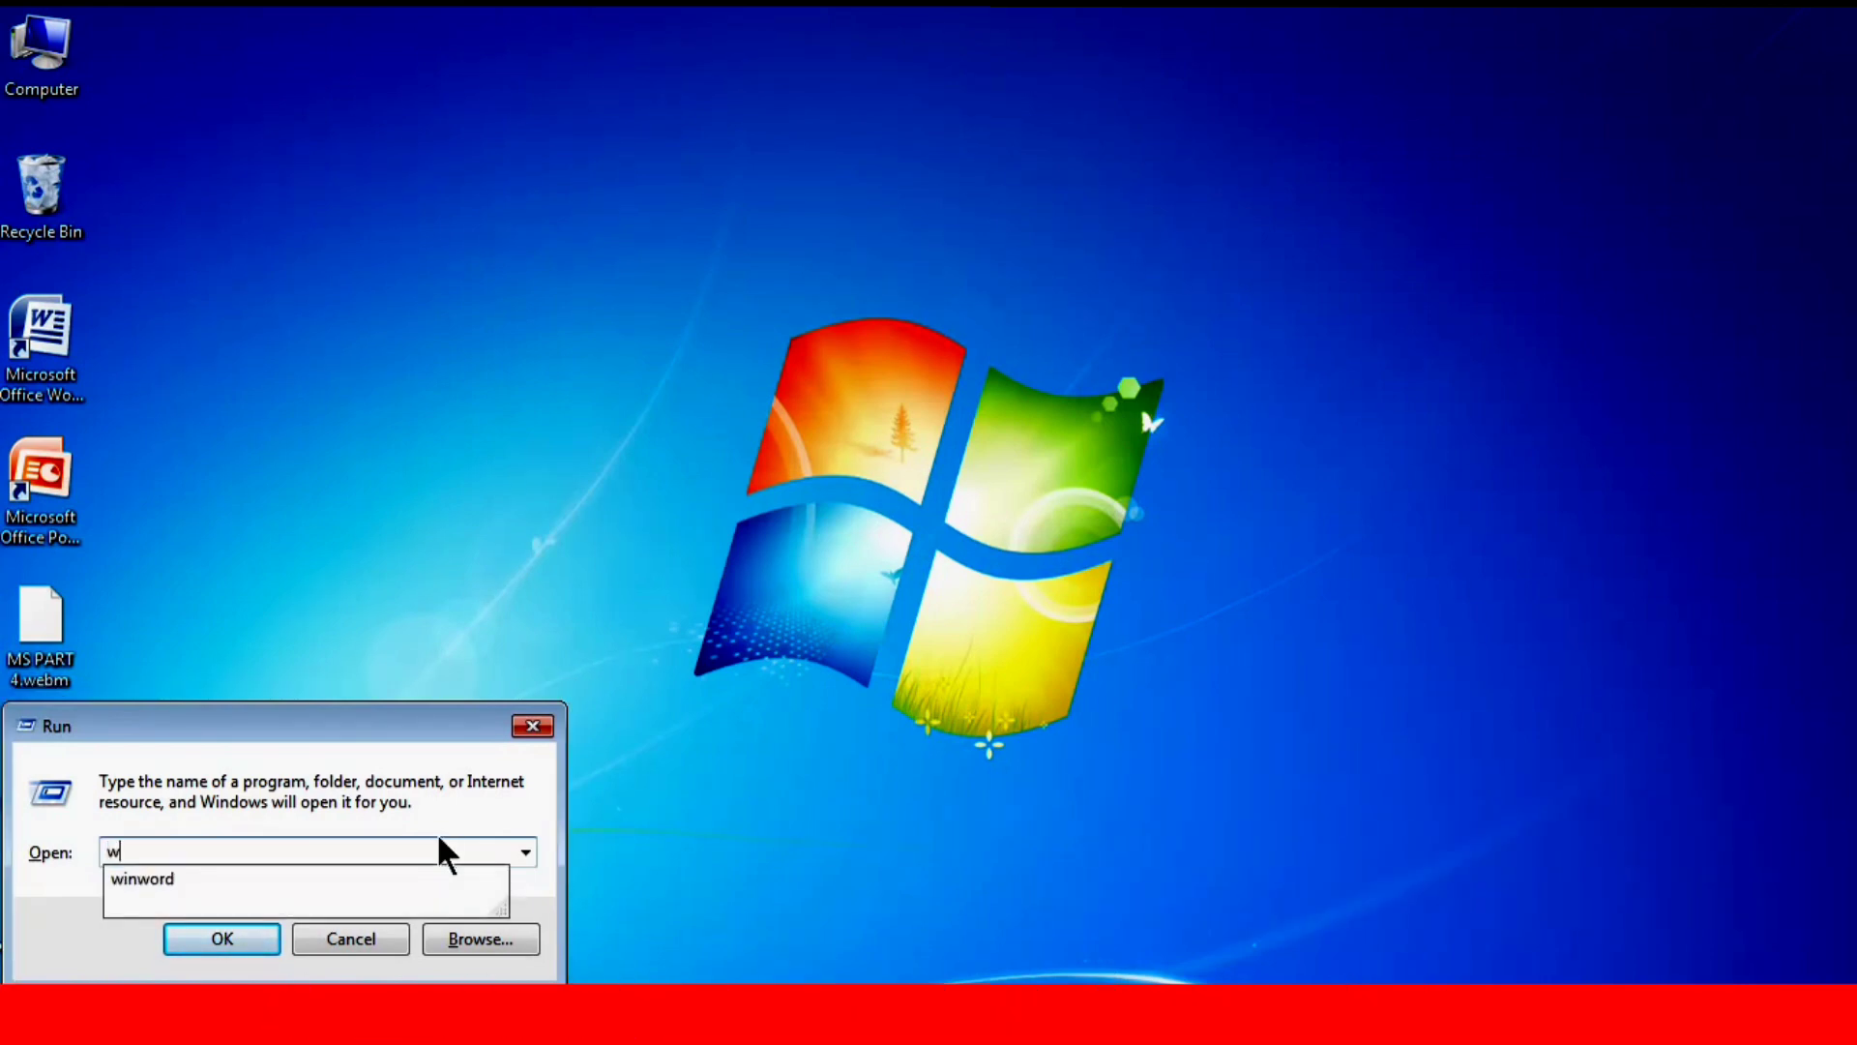
{"action": "type", "text": "in"}
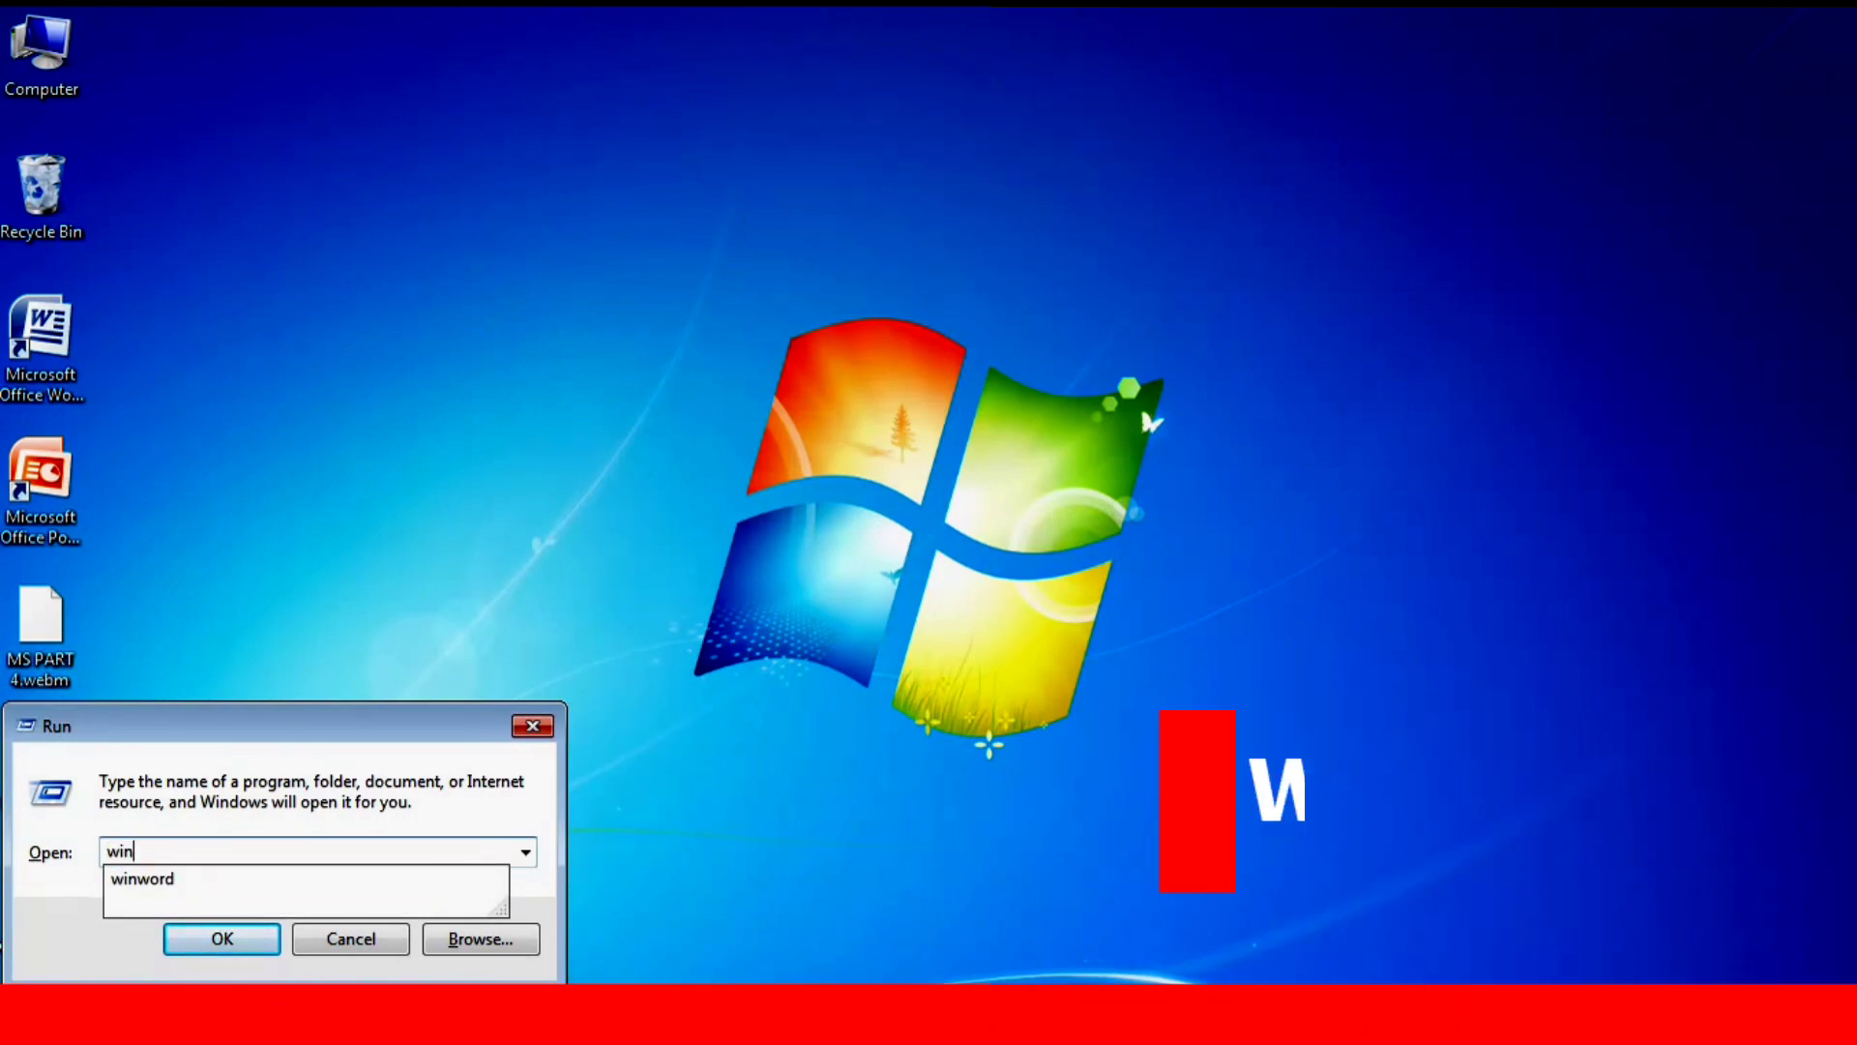
{"action": "type", "text": "wo"}
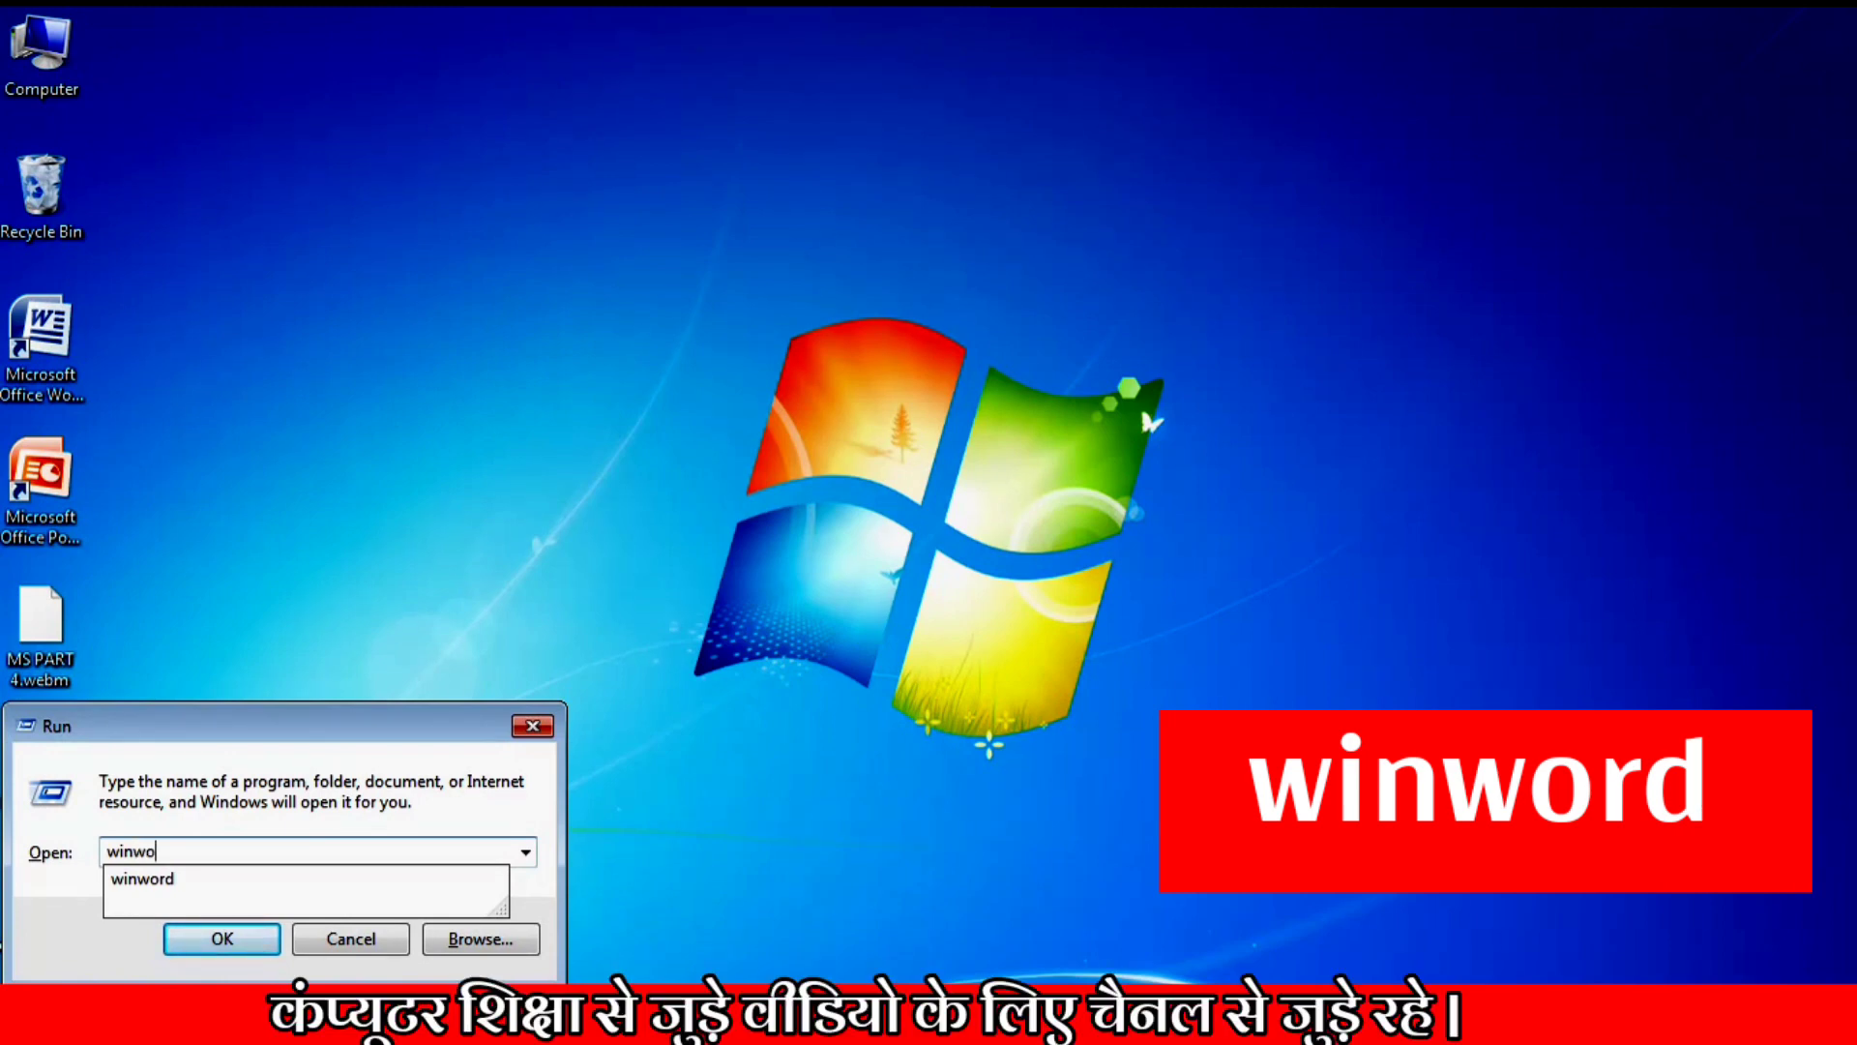
{"action": "type", "text": "rd"}
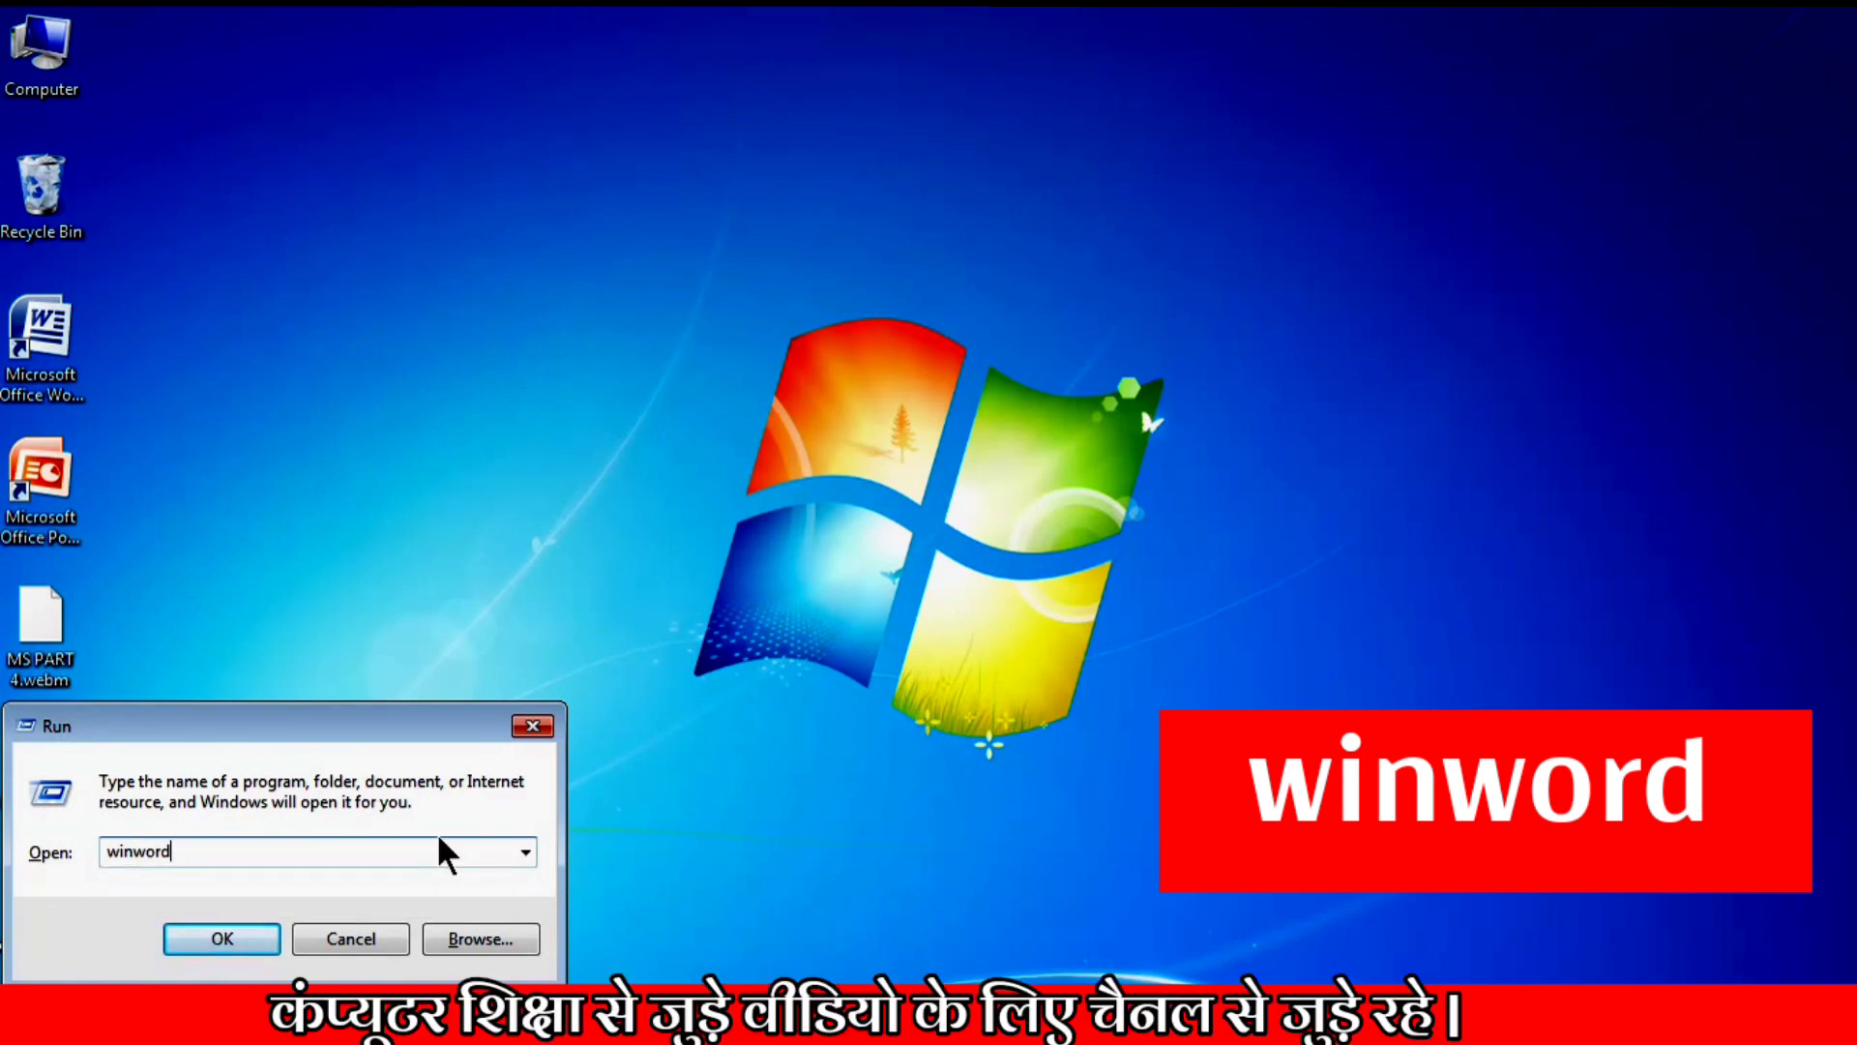
{"action": "left_click", "coordinate": [225, 936]}
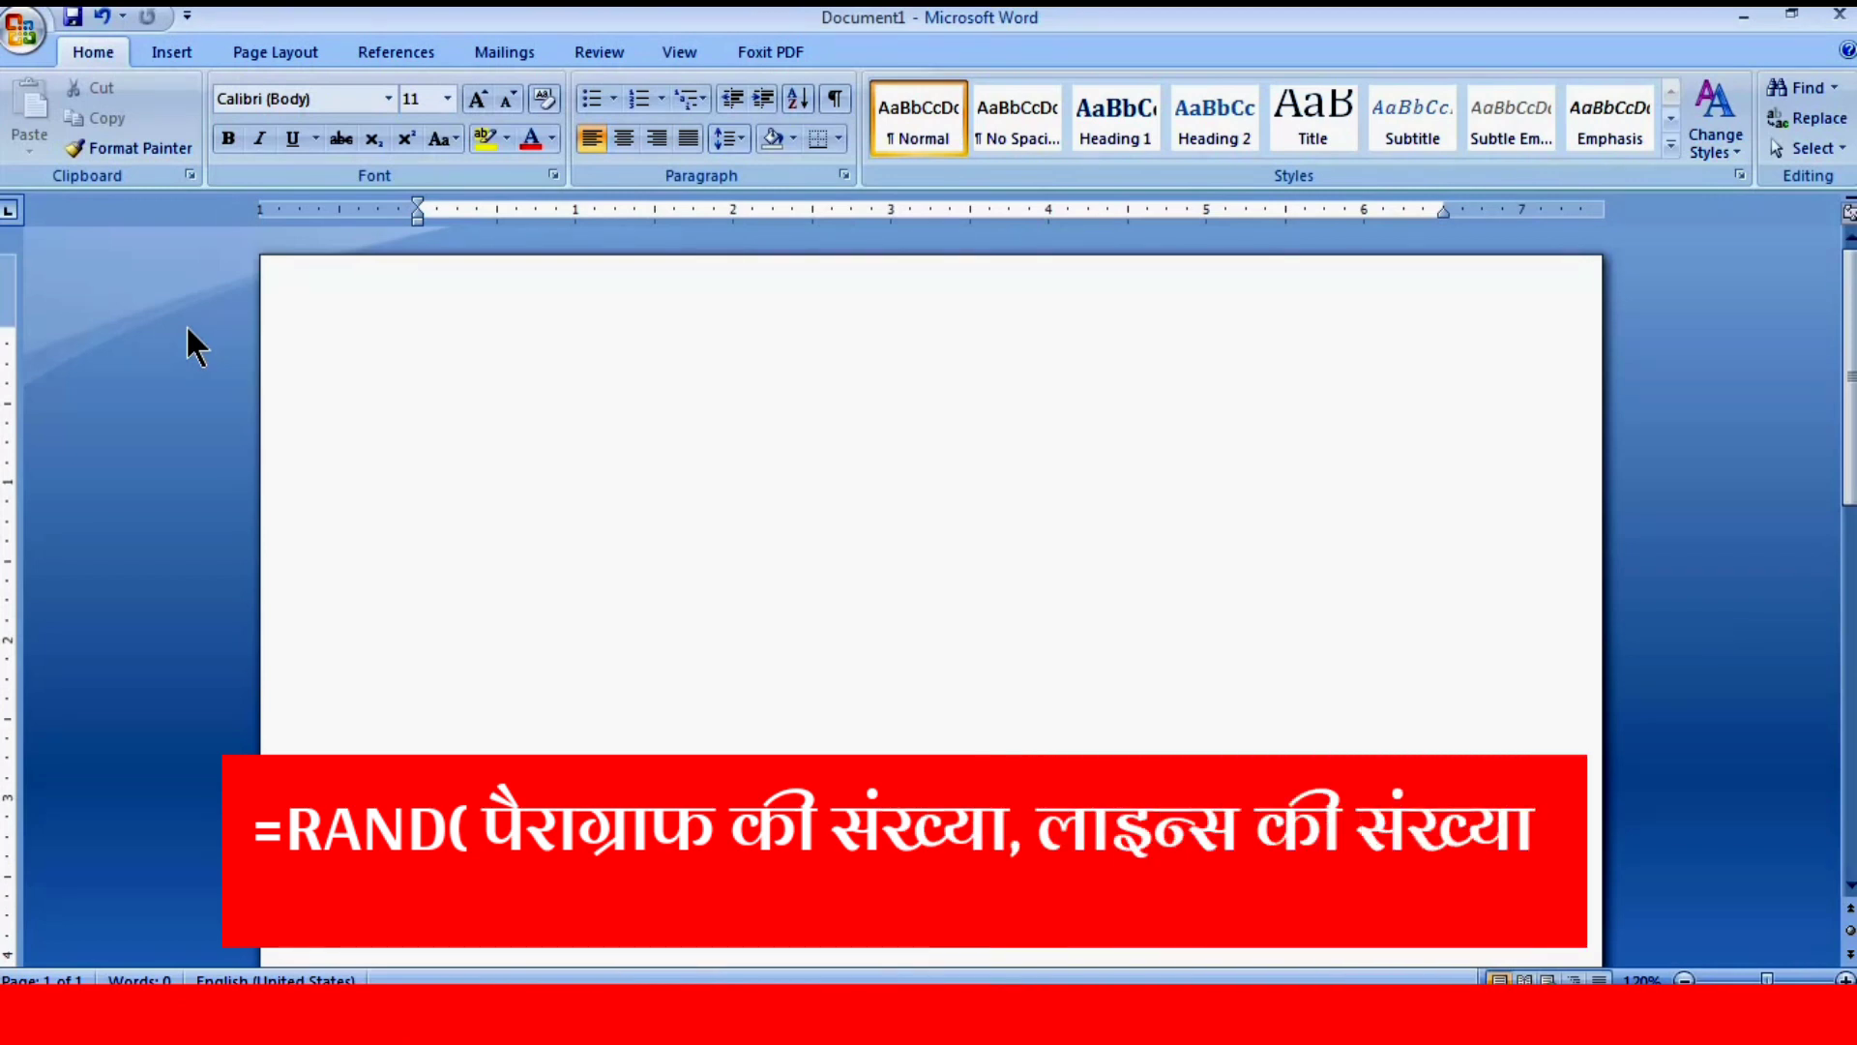
Enter =rand(8,4) on the first line to generate two pages of sample paragraphs.
{"action": "type", "text": "="}
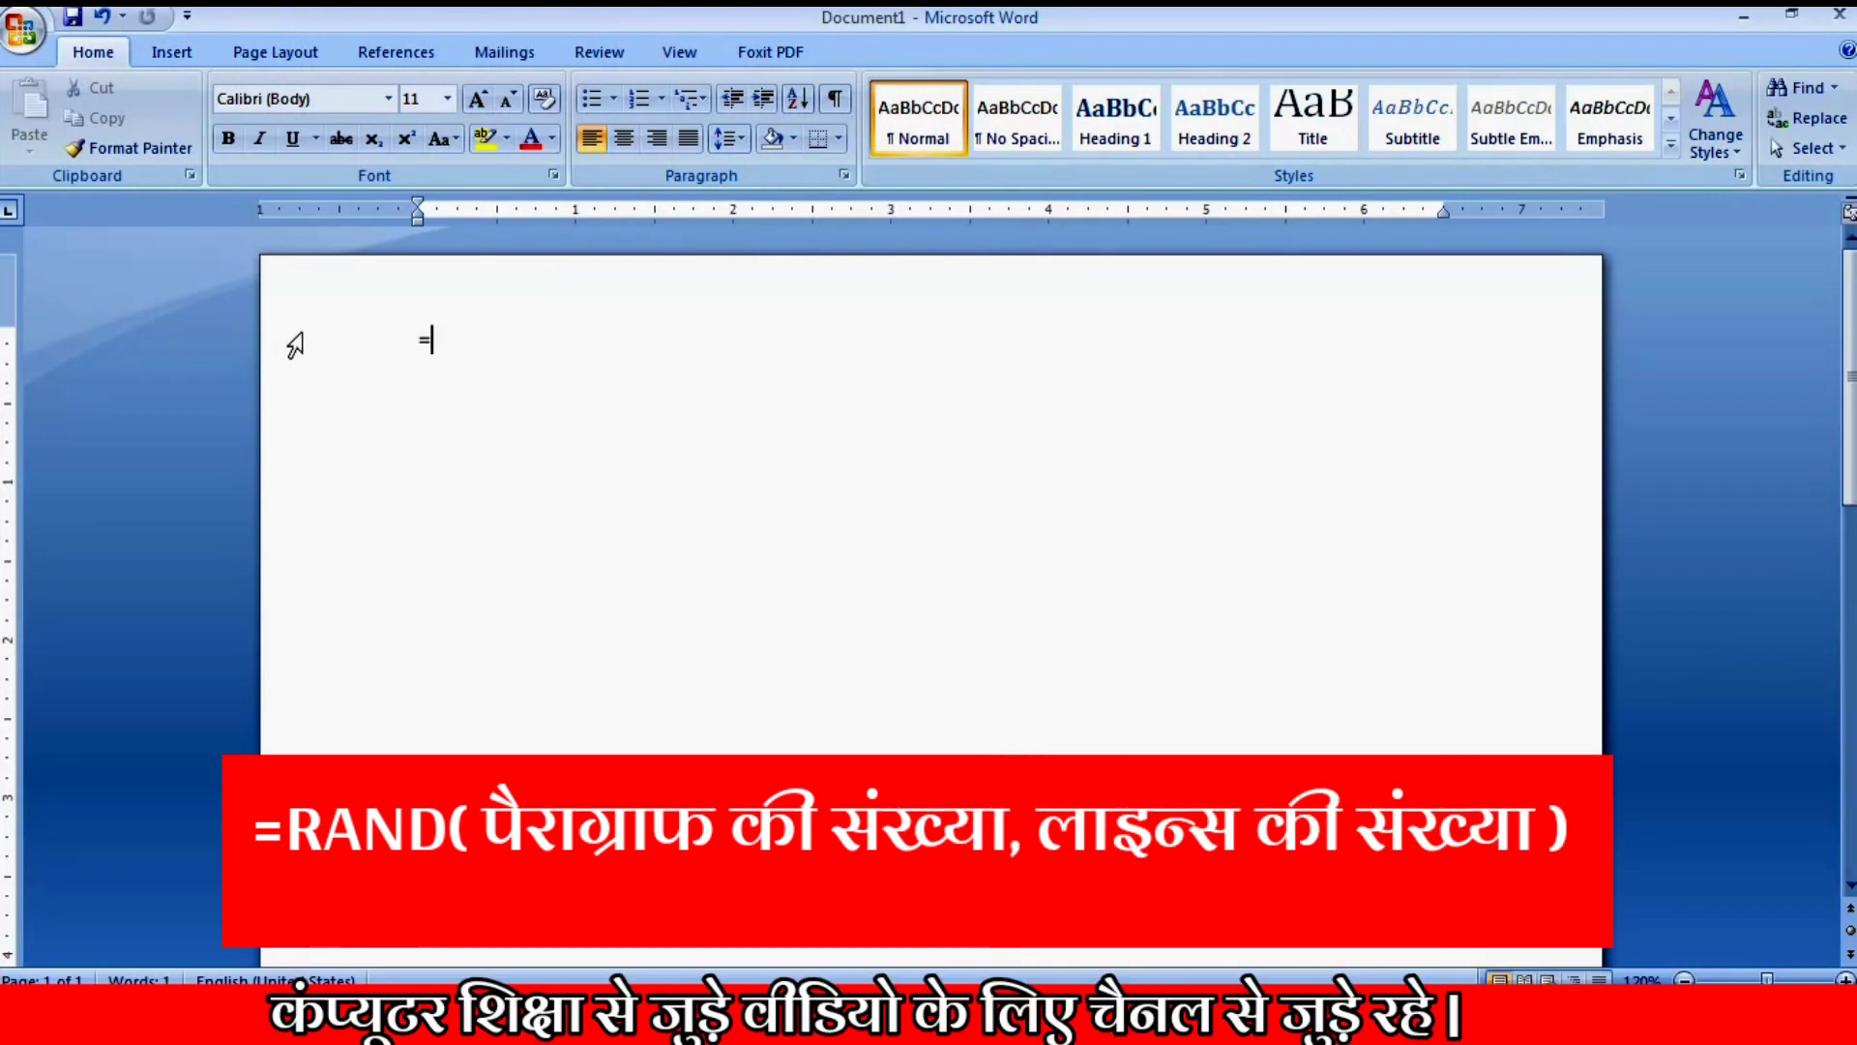
{"action": "type", "text": "r"}
{"action": "type", "text": "and"}
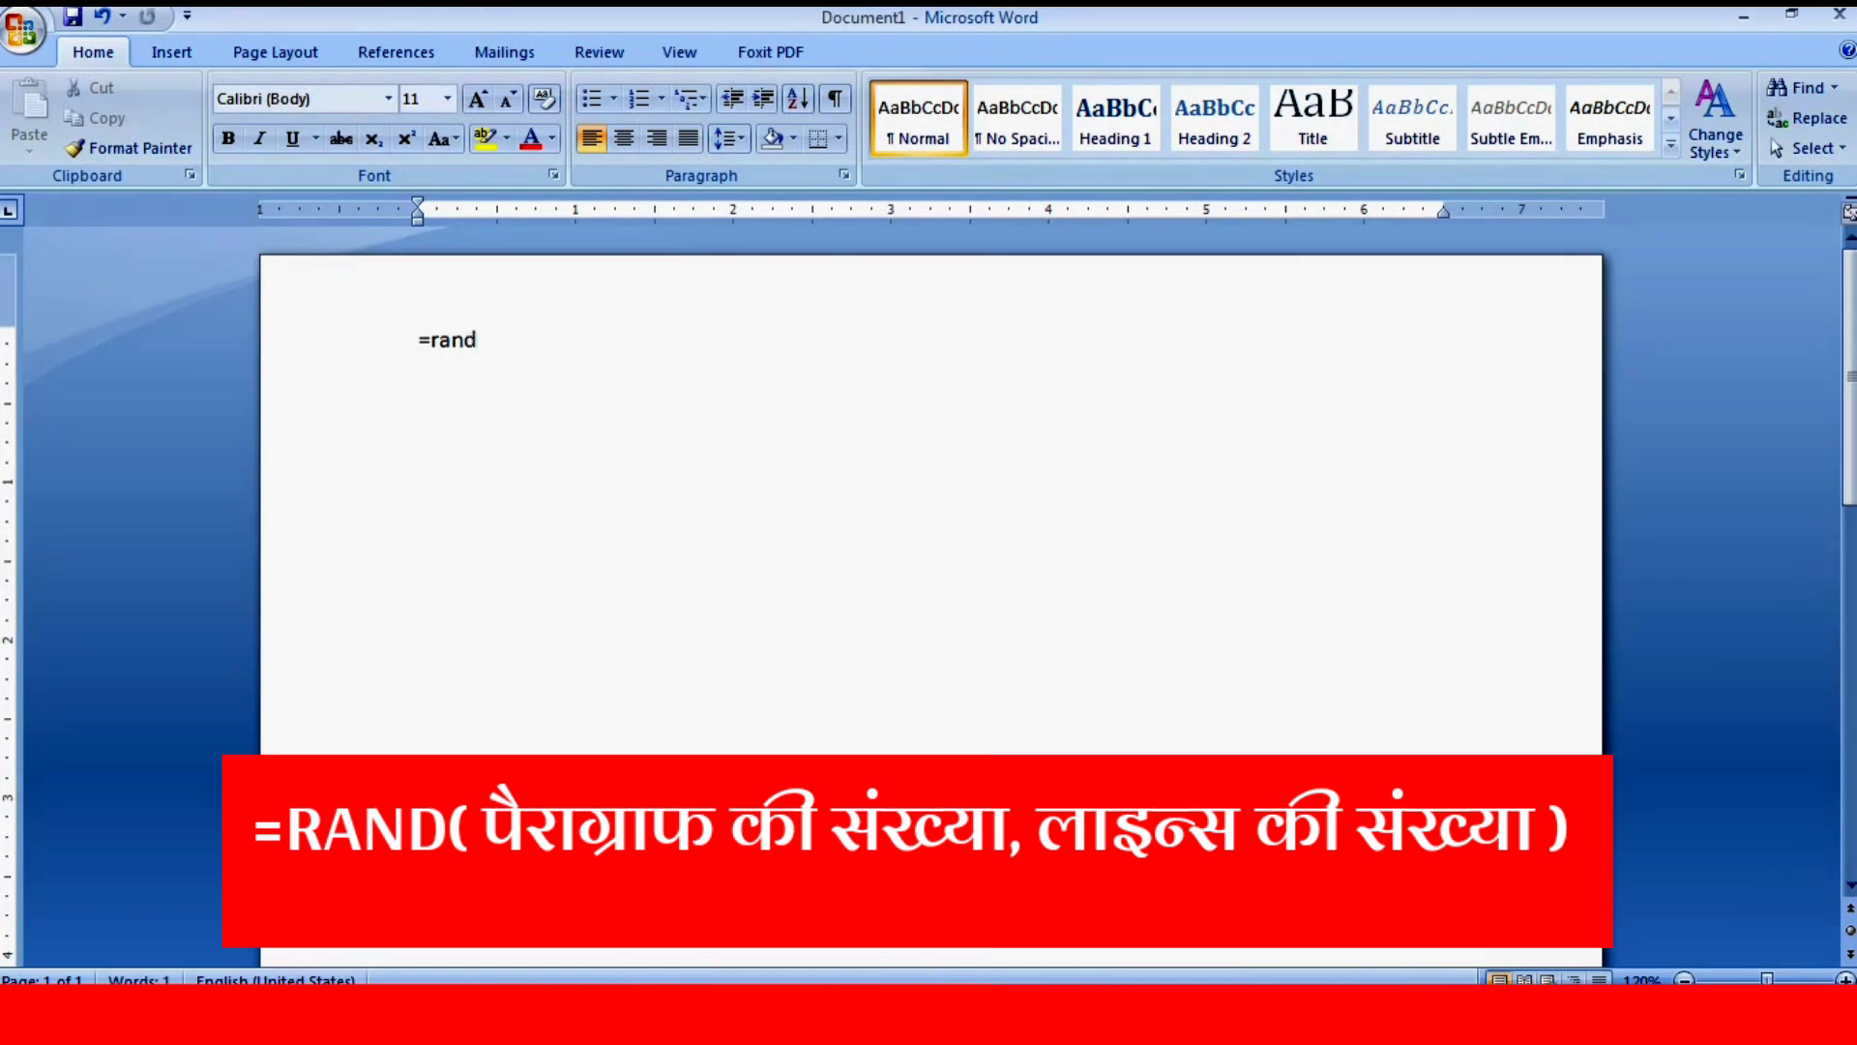
{"action": "type", "text": "("}
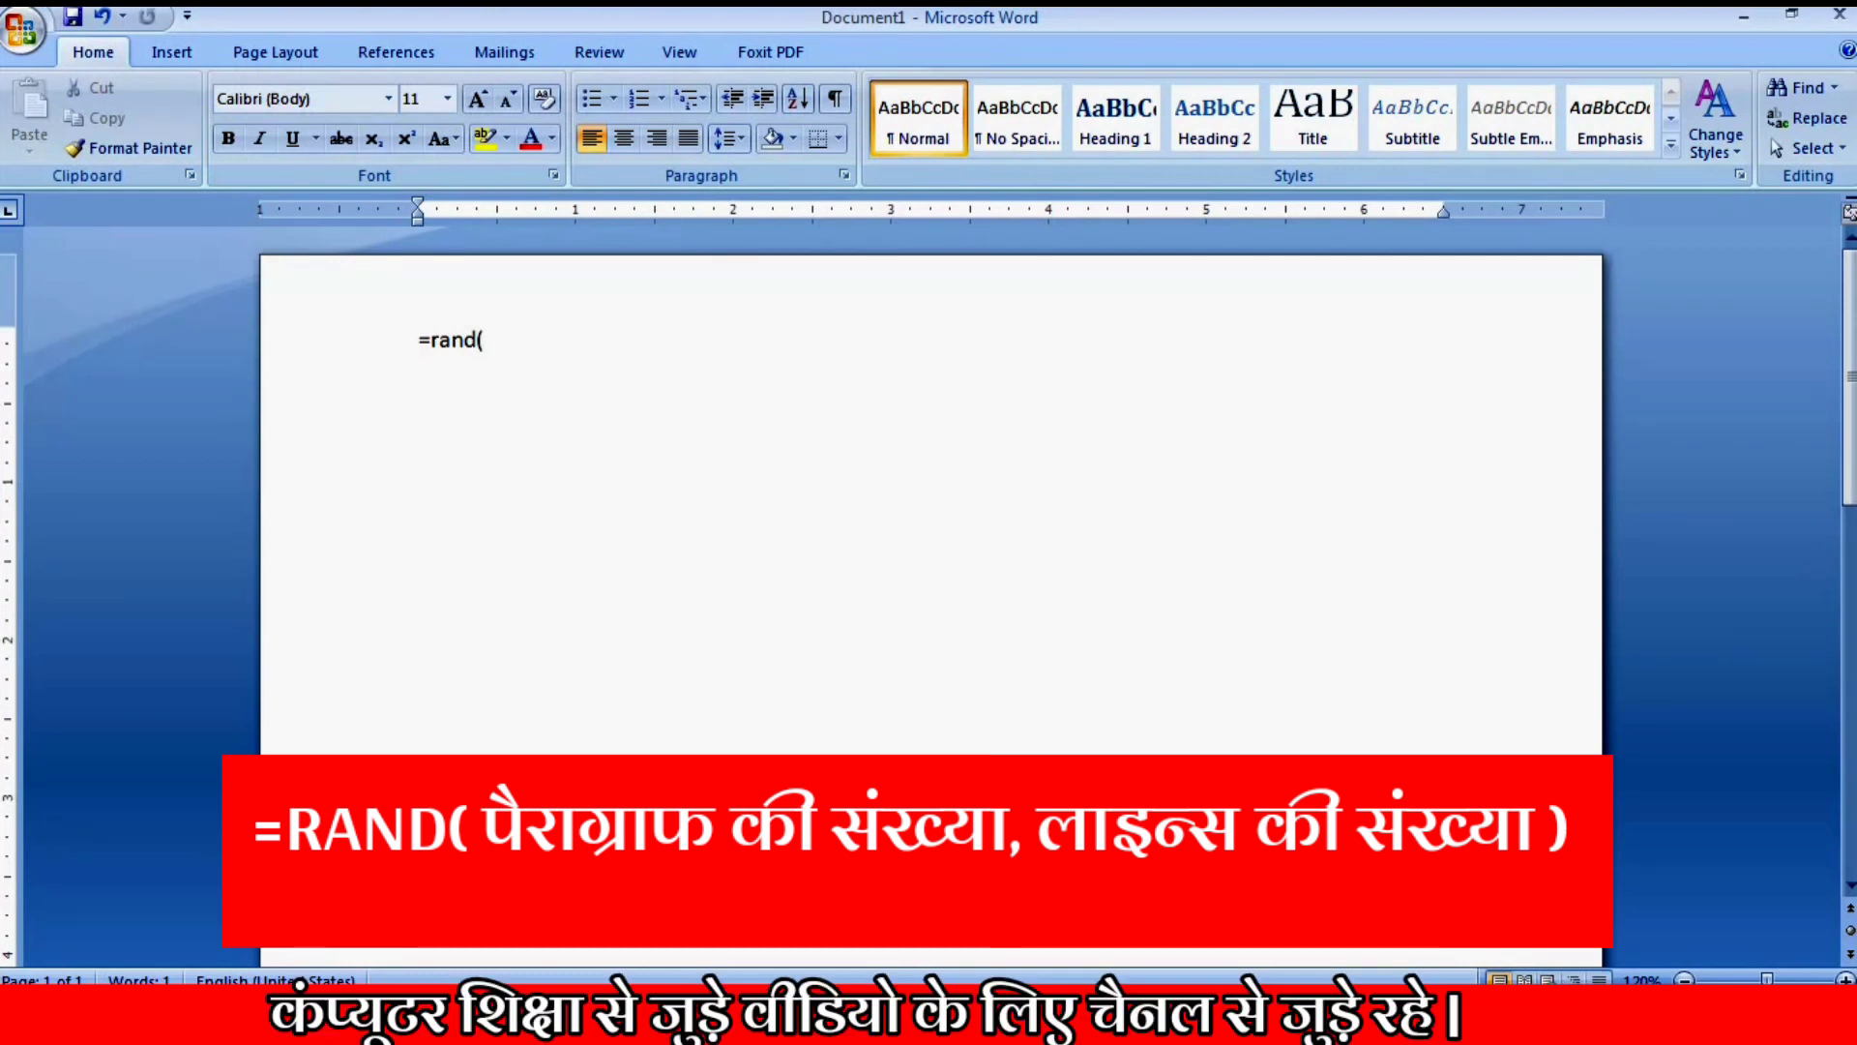
{"action": "type", "text": "8"}
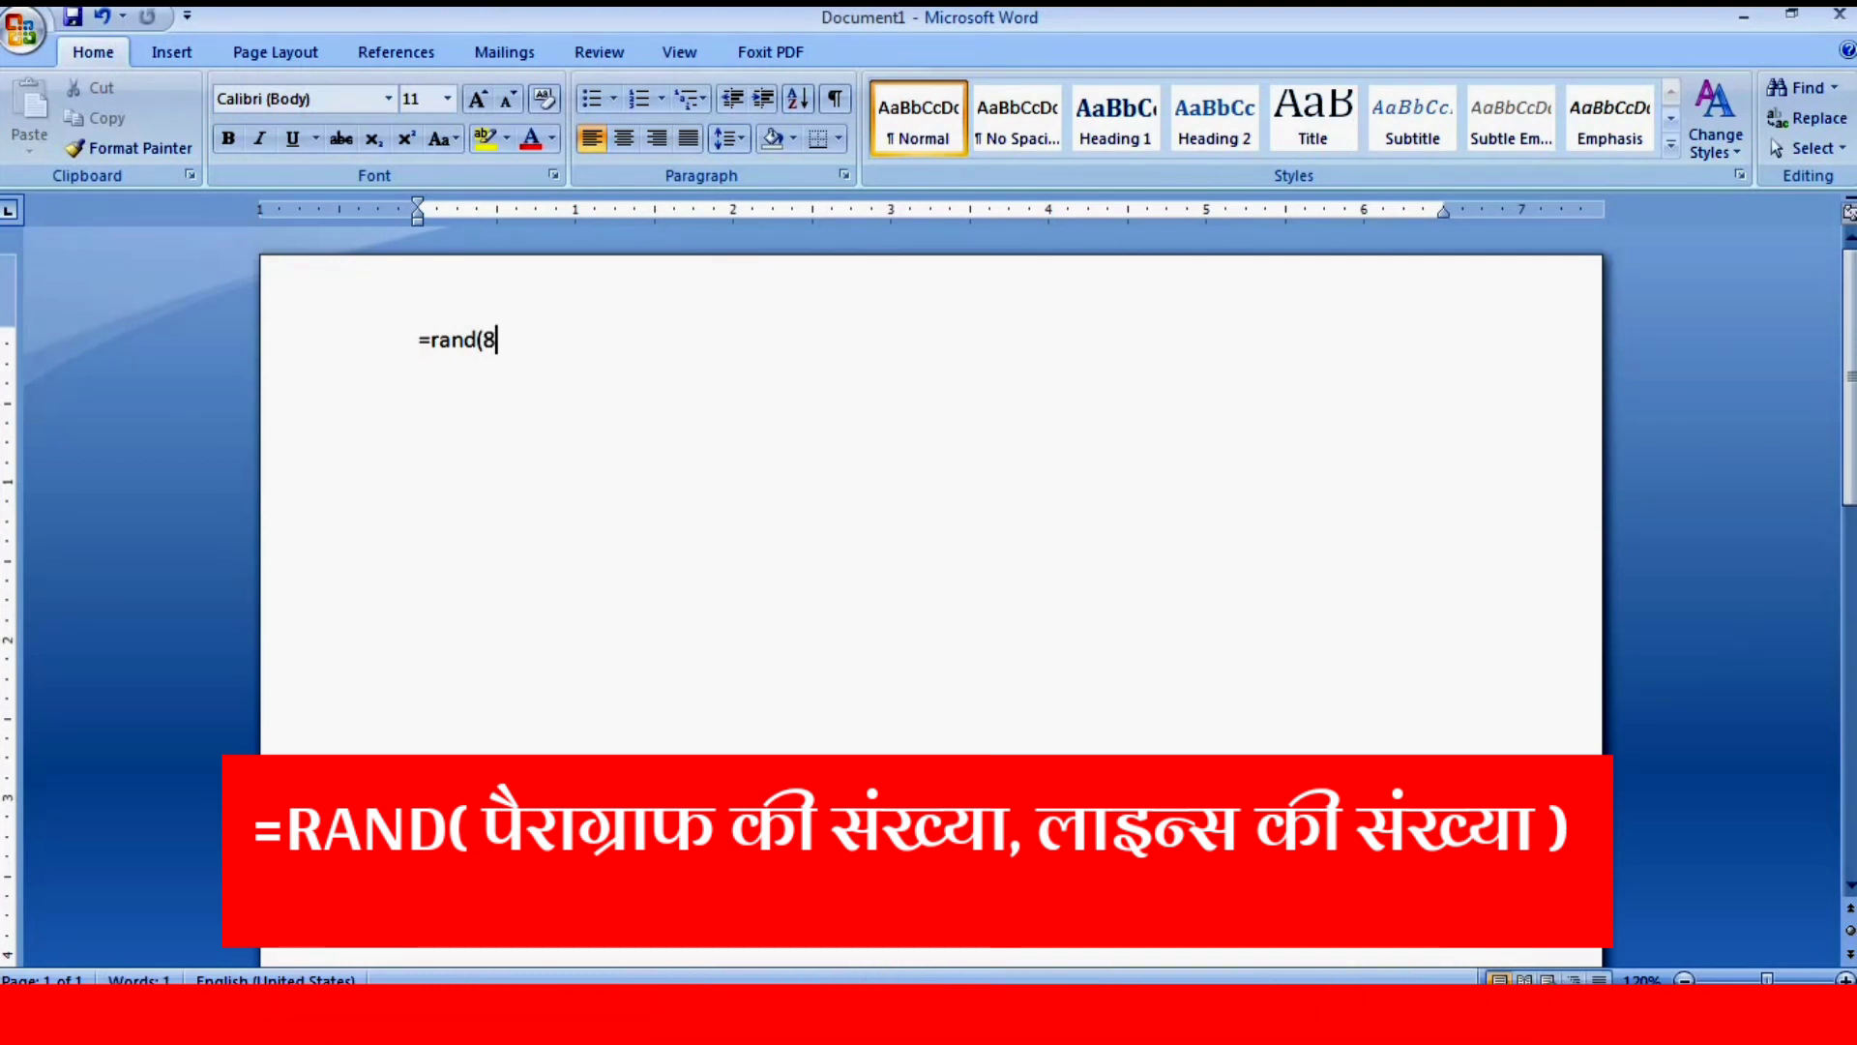
{"action": "type", "text": ","}
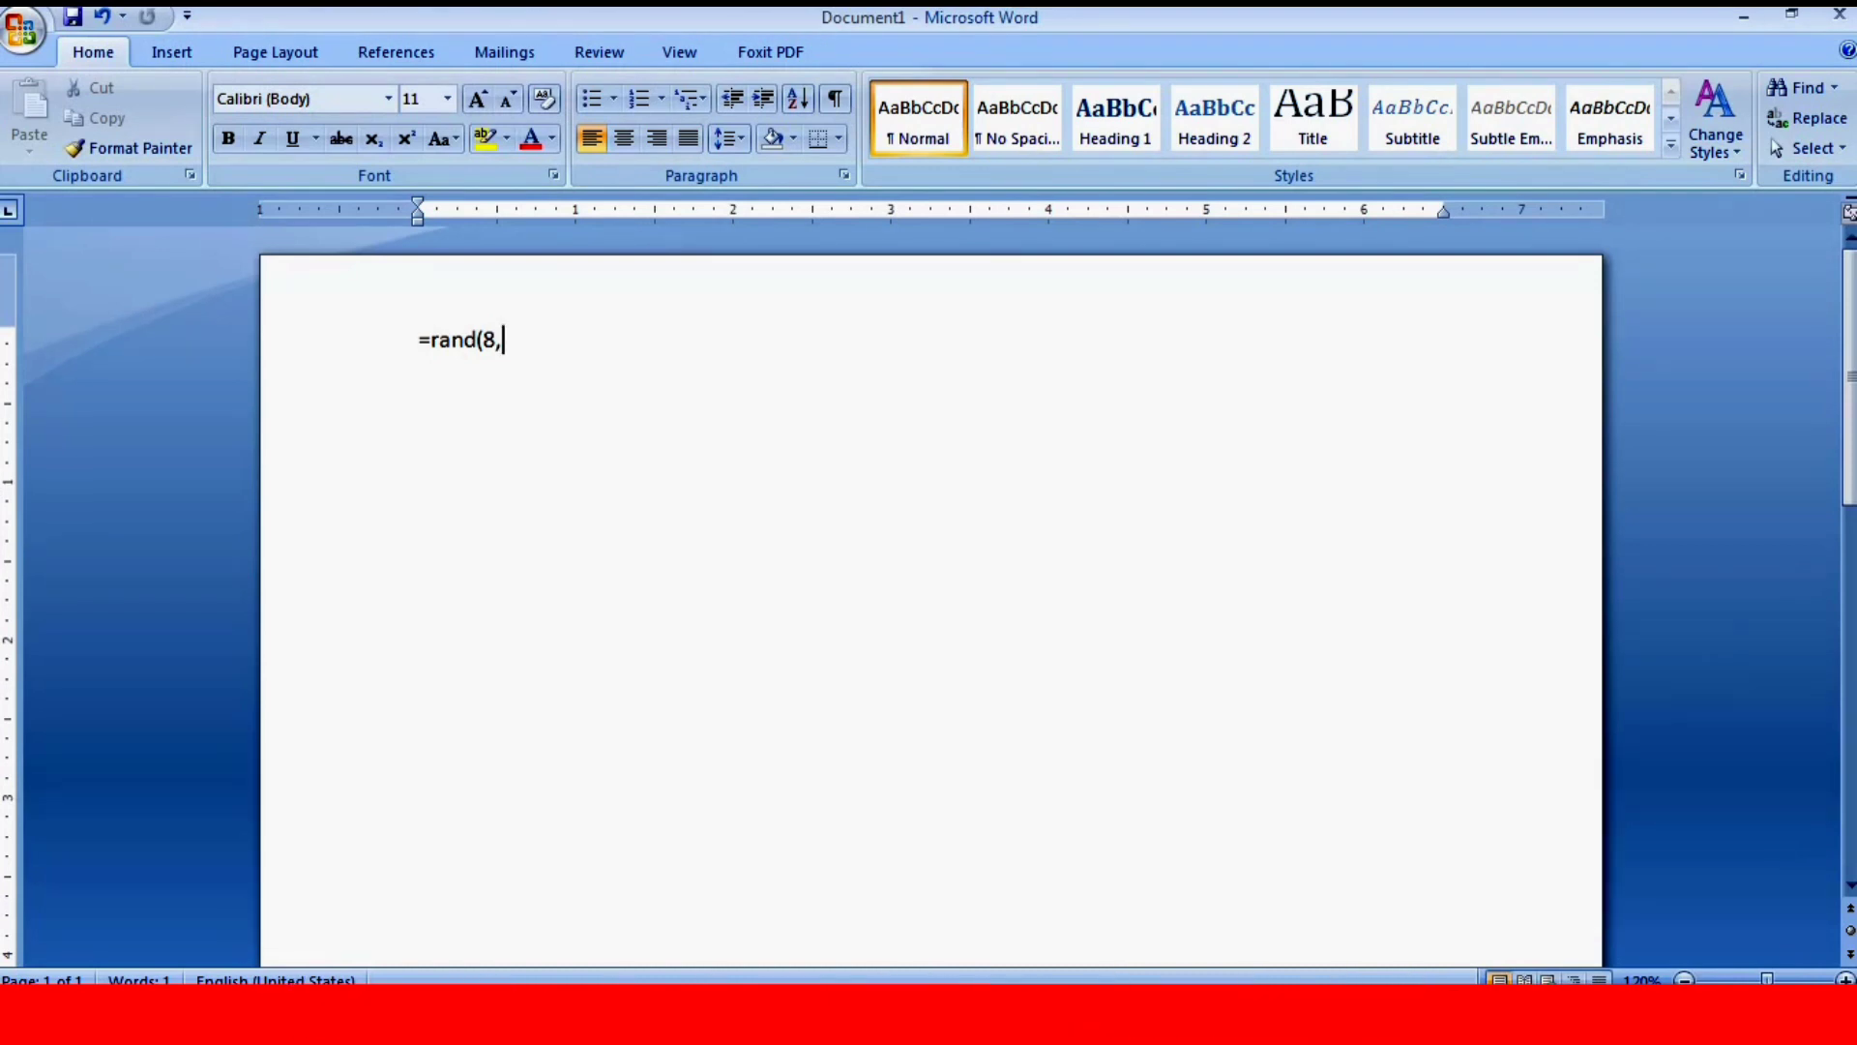
{"action": "type", "text": "4)"}
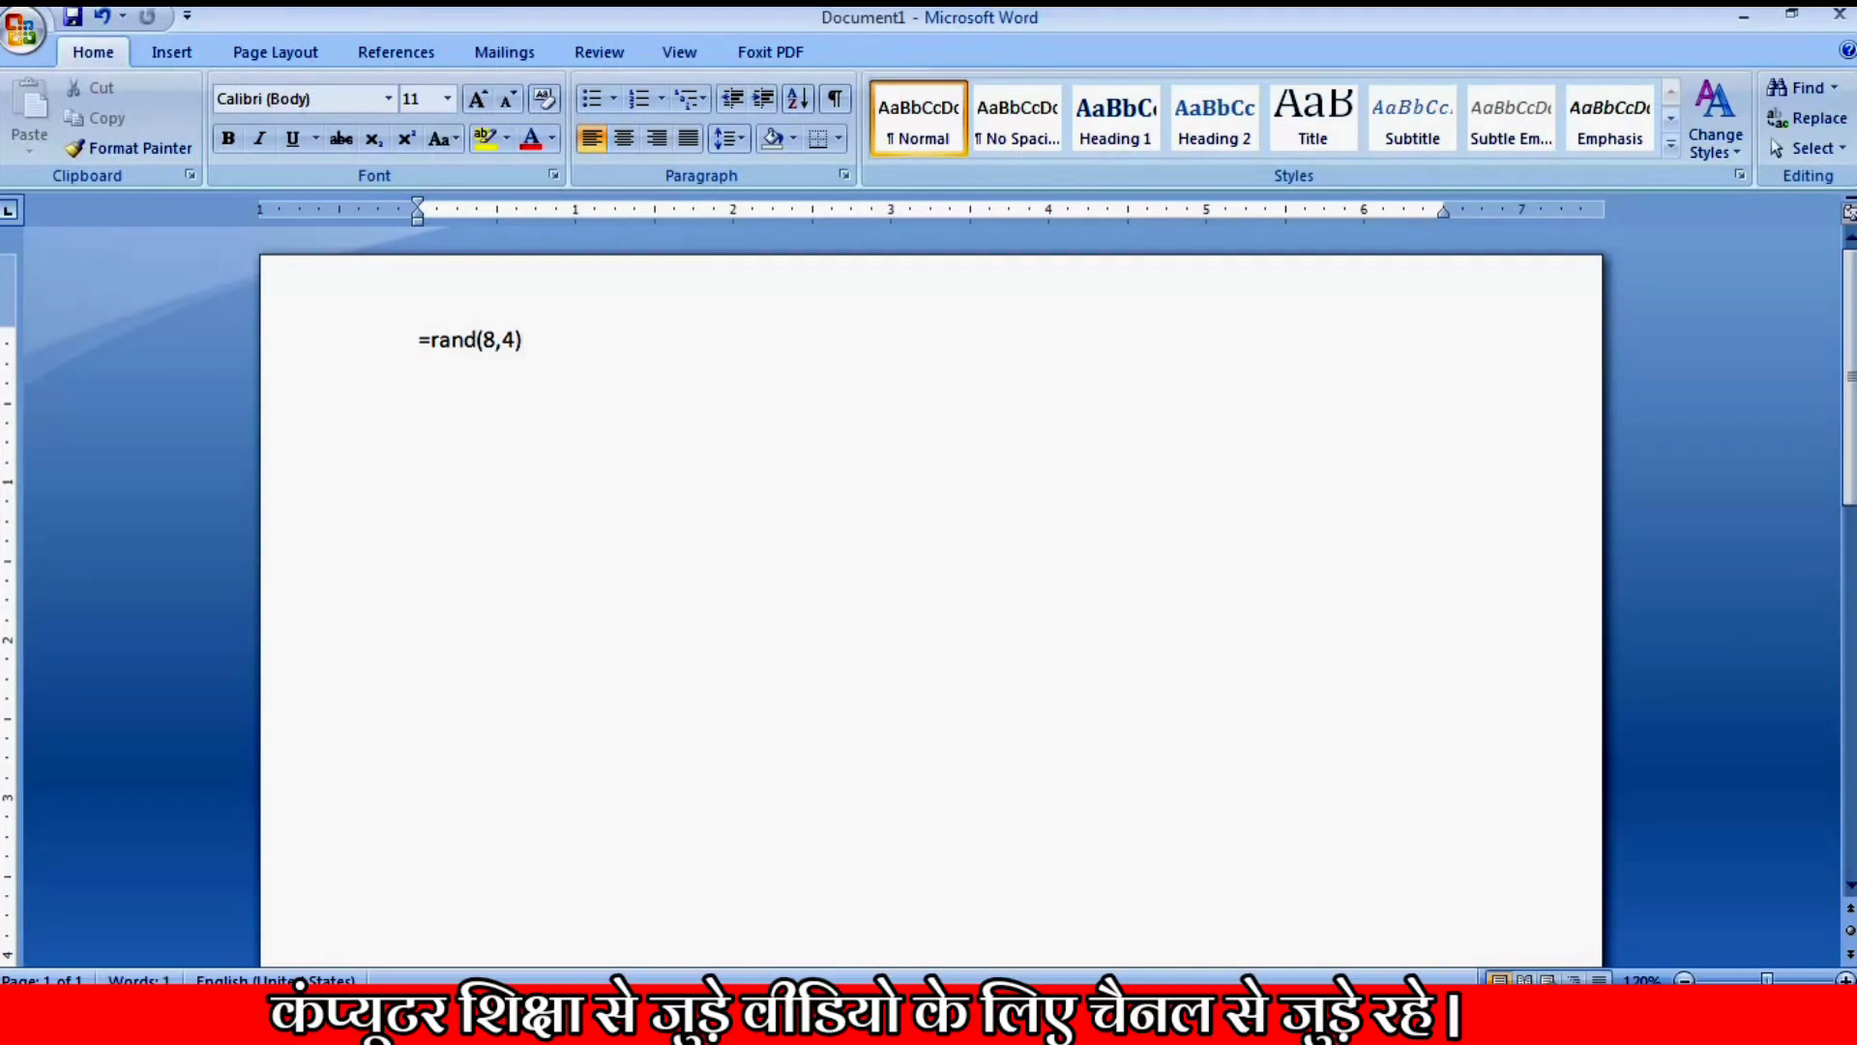
{"action": "key", "text": "Return"}
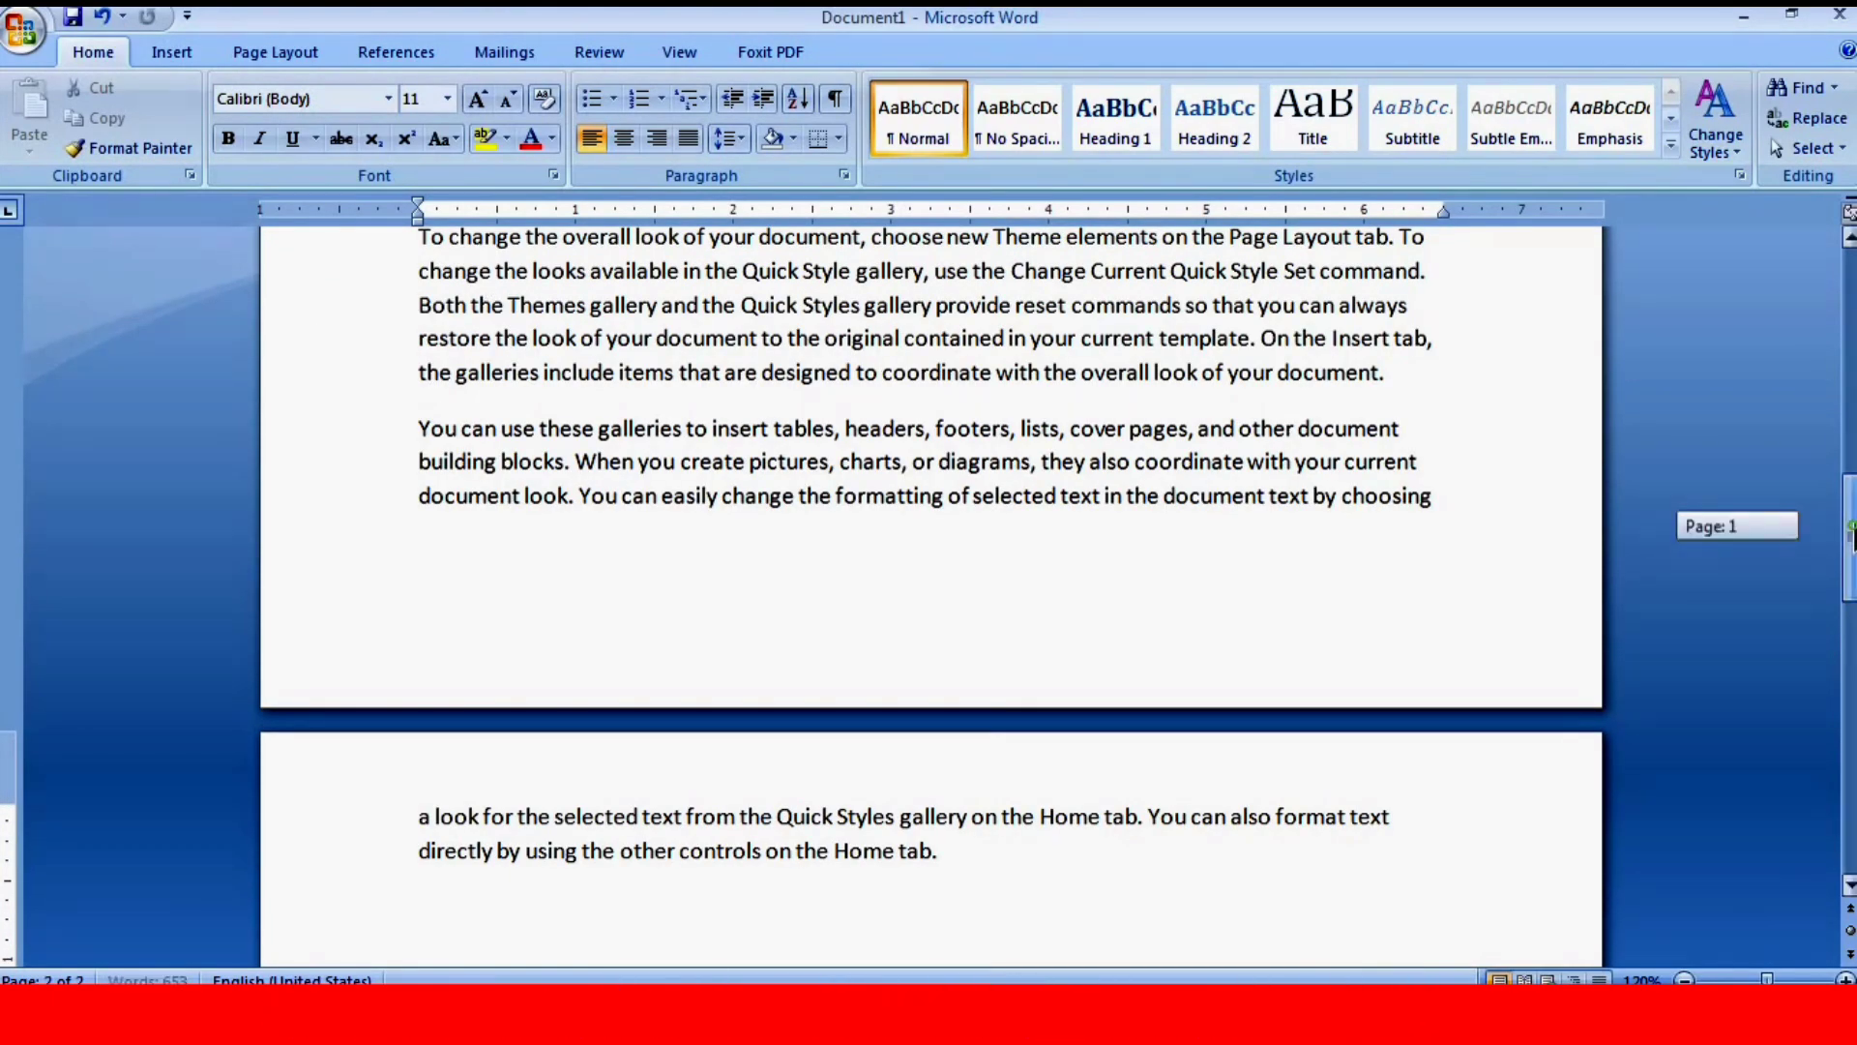
Scroll to the top and select the whole 'On the Insert tab' paragraph.
{"action": "left_click_drag", "start_coordinate": [1849, 537], "coordinate": [1849, 314]}
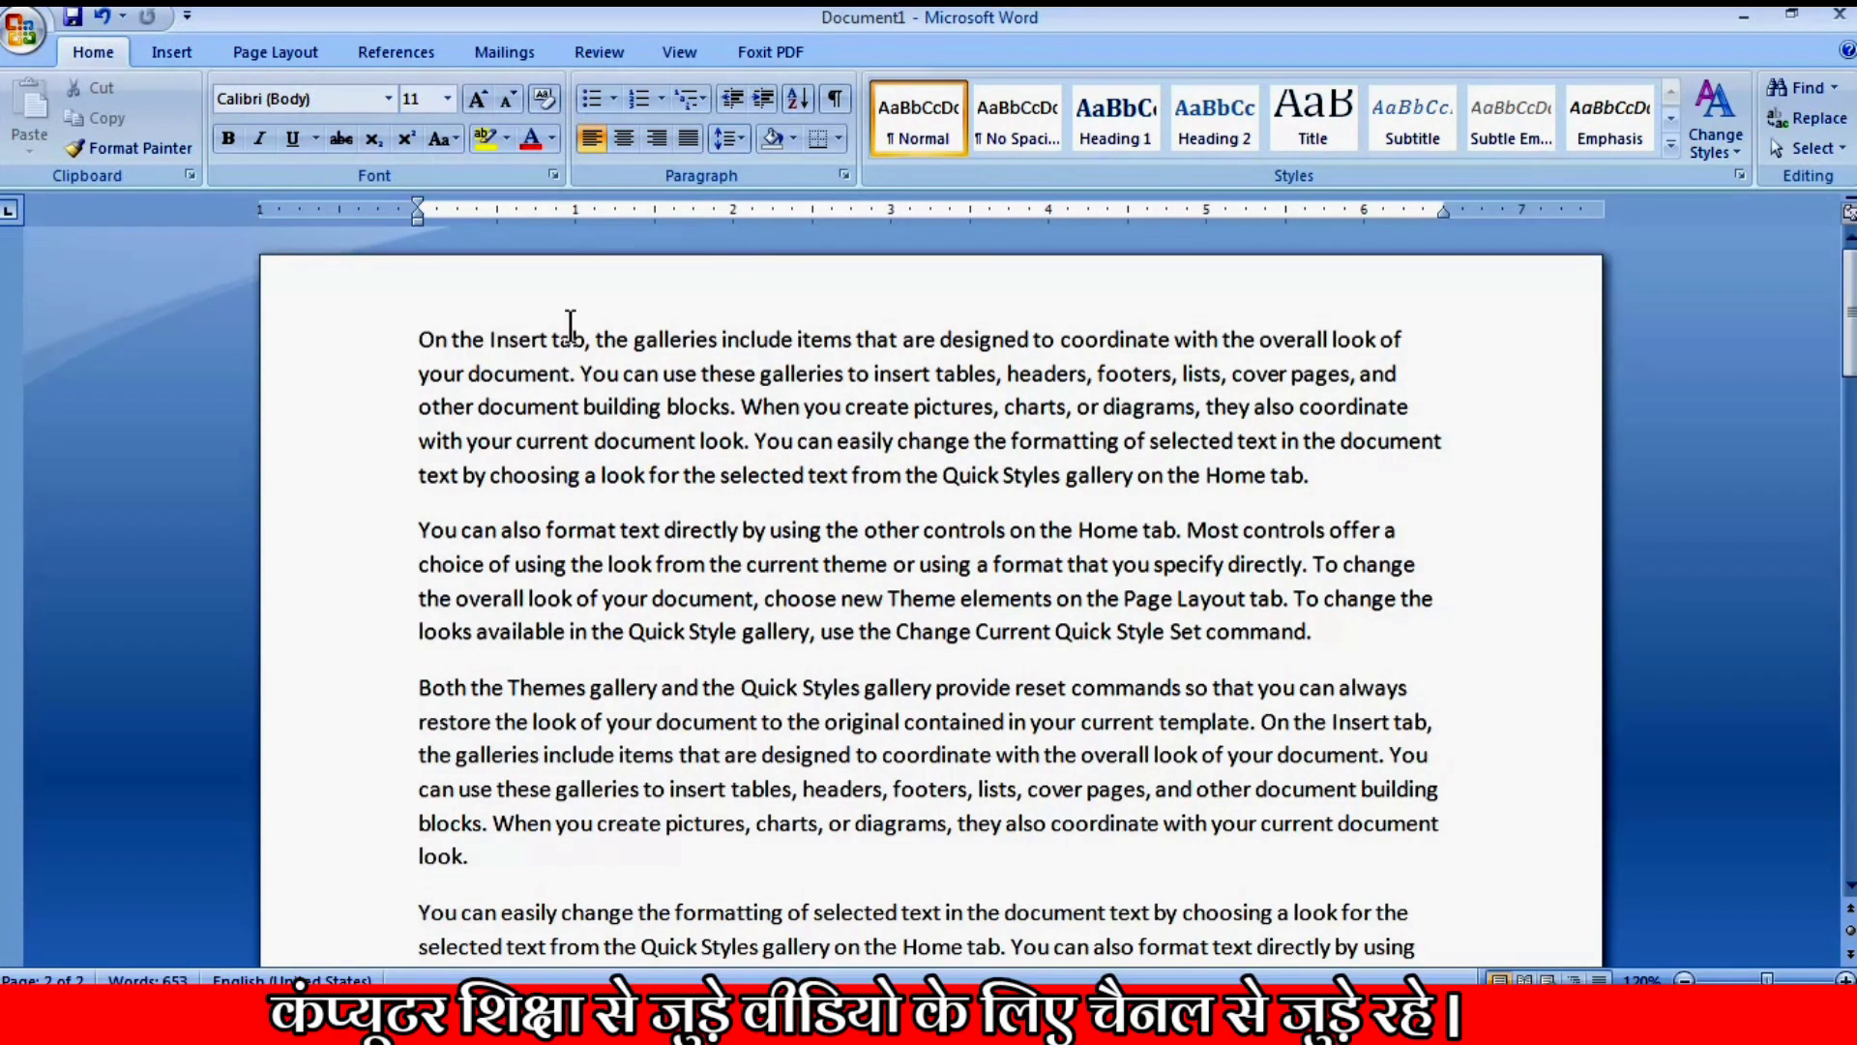
{"action": "left_click", "coordinate": [437, 282]}
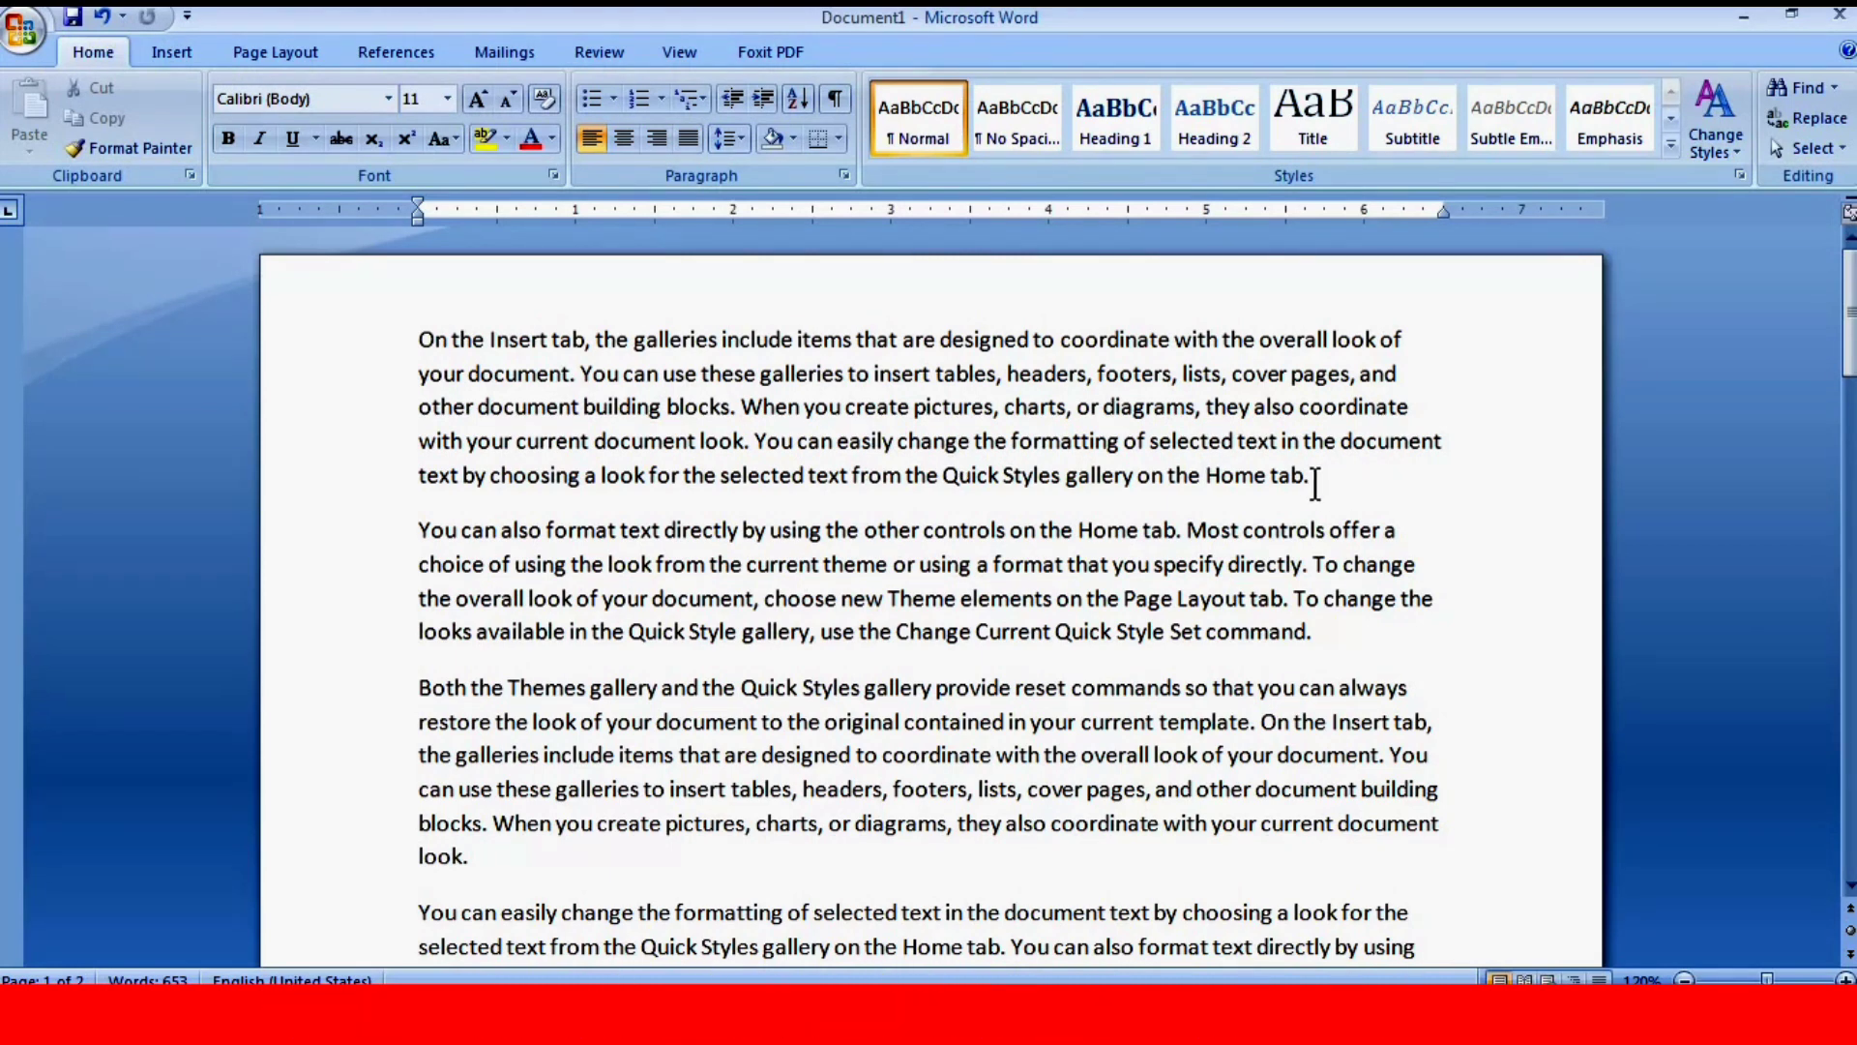
{"action": "left_click", "coordinate": [1316, 479]}
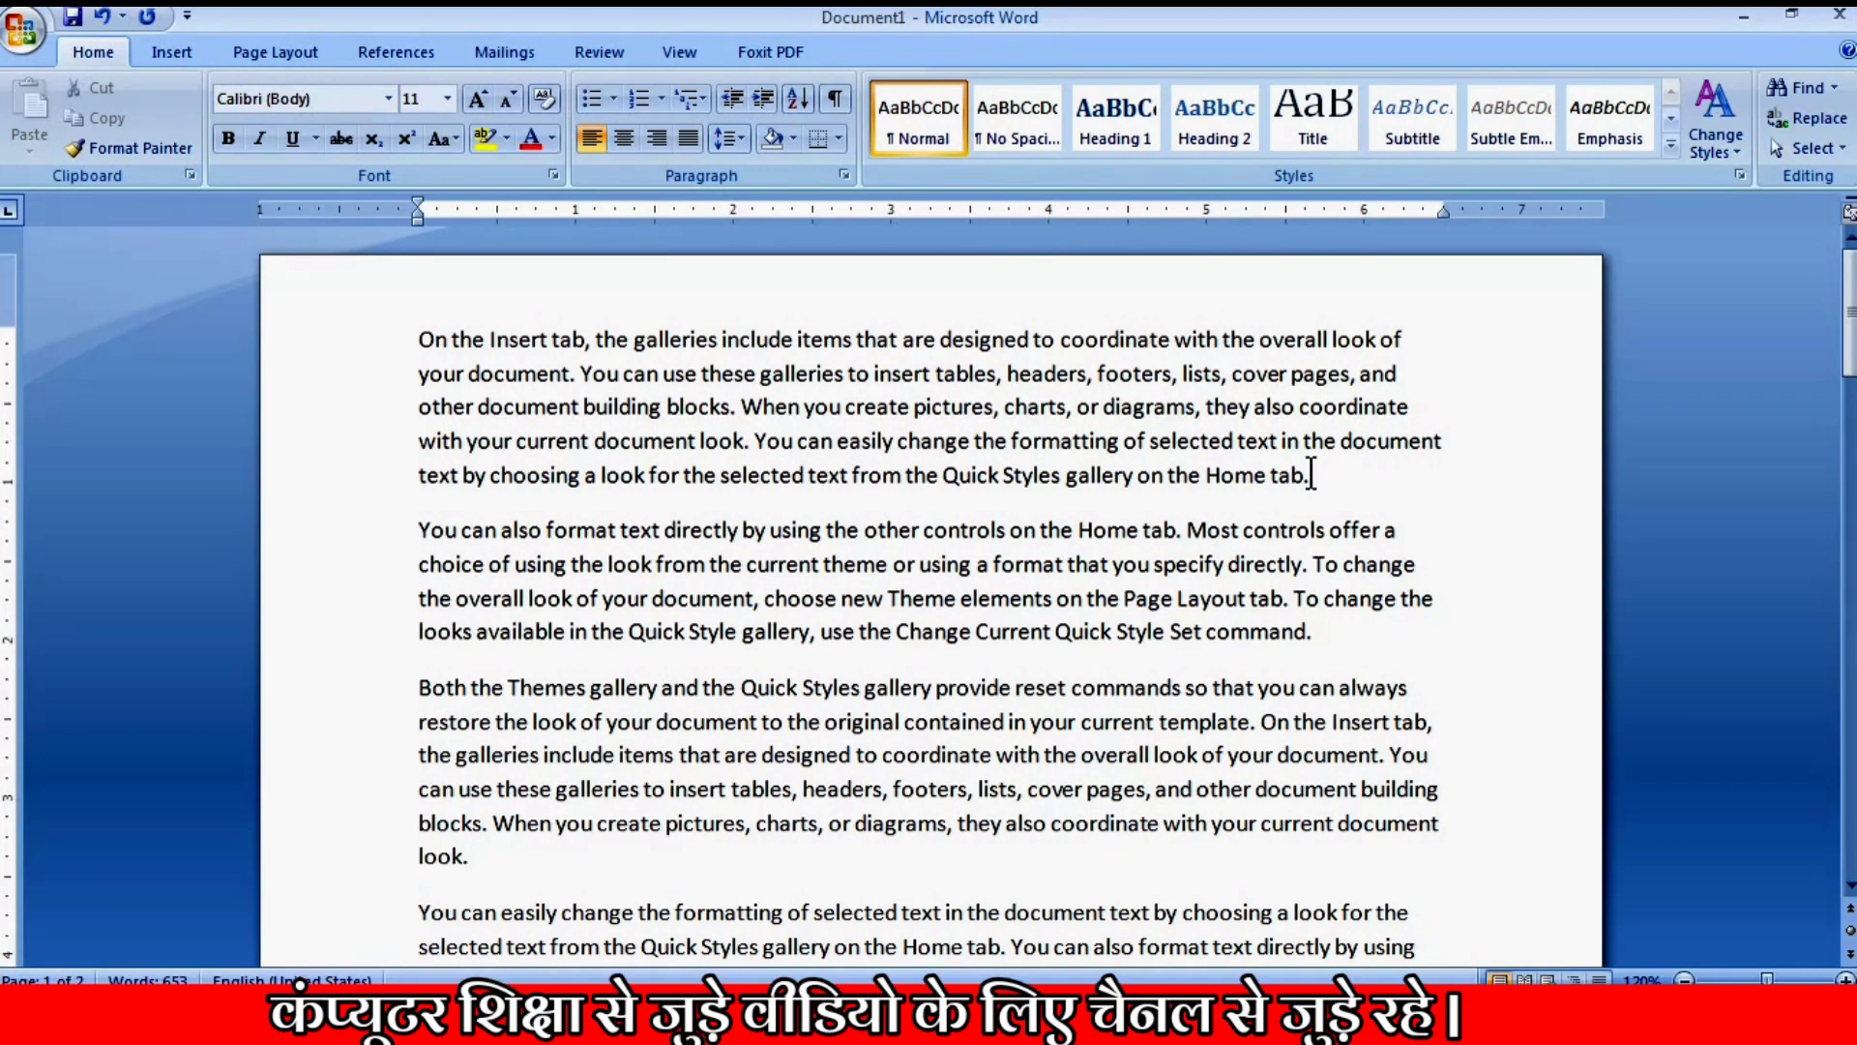
{"action": "triple_click", "coordinate": [1311, 474]}
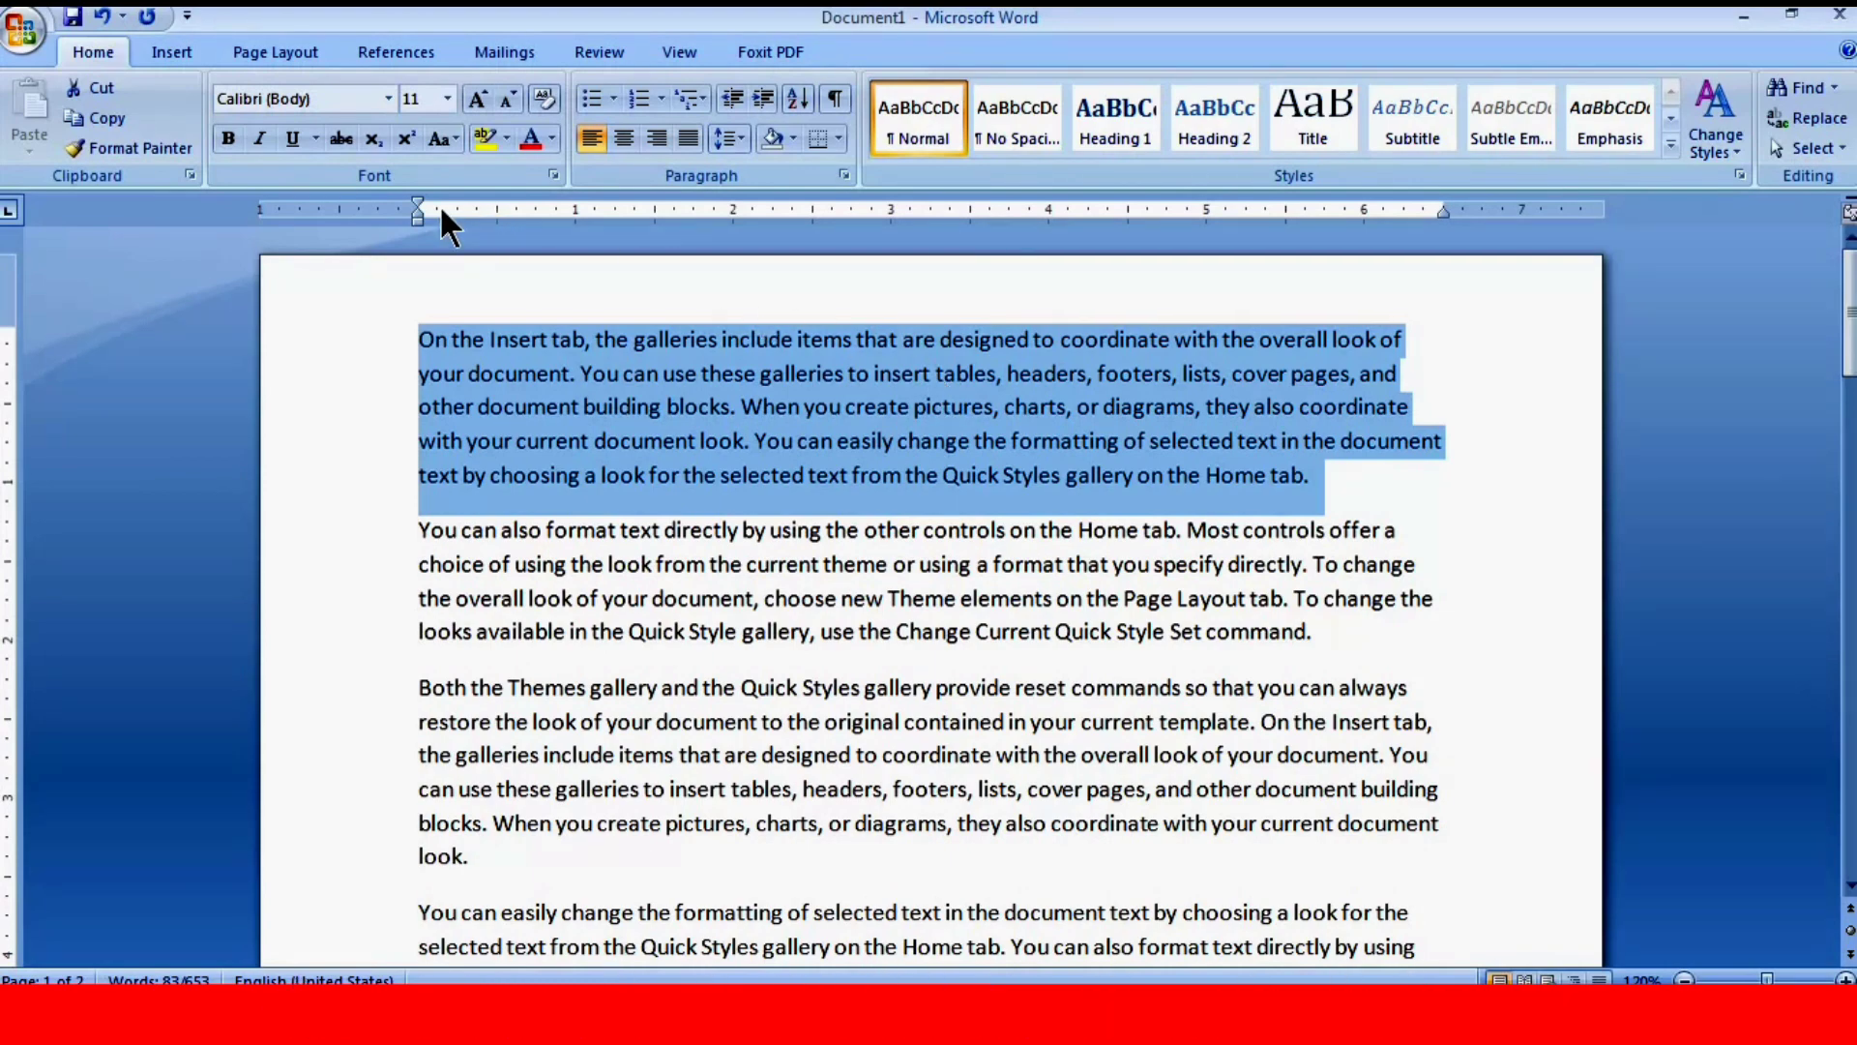
Set the selected first paragraph's font to Arial Rounded MT Bold.
{"action": "left_click", "coordinate": [387, 98]}
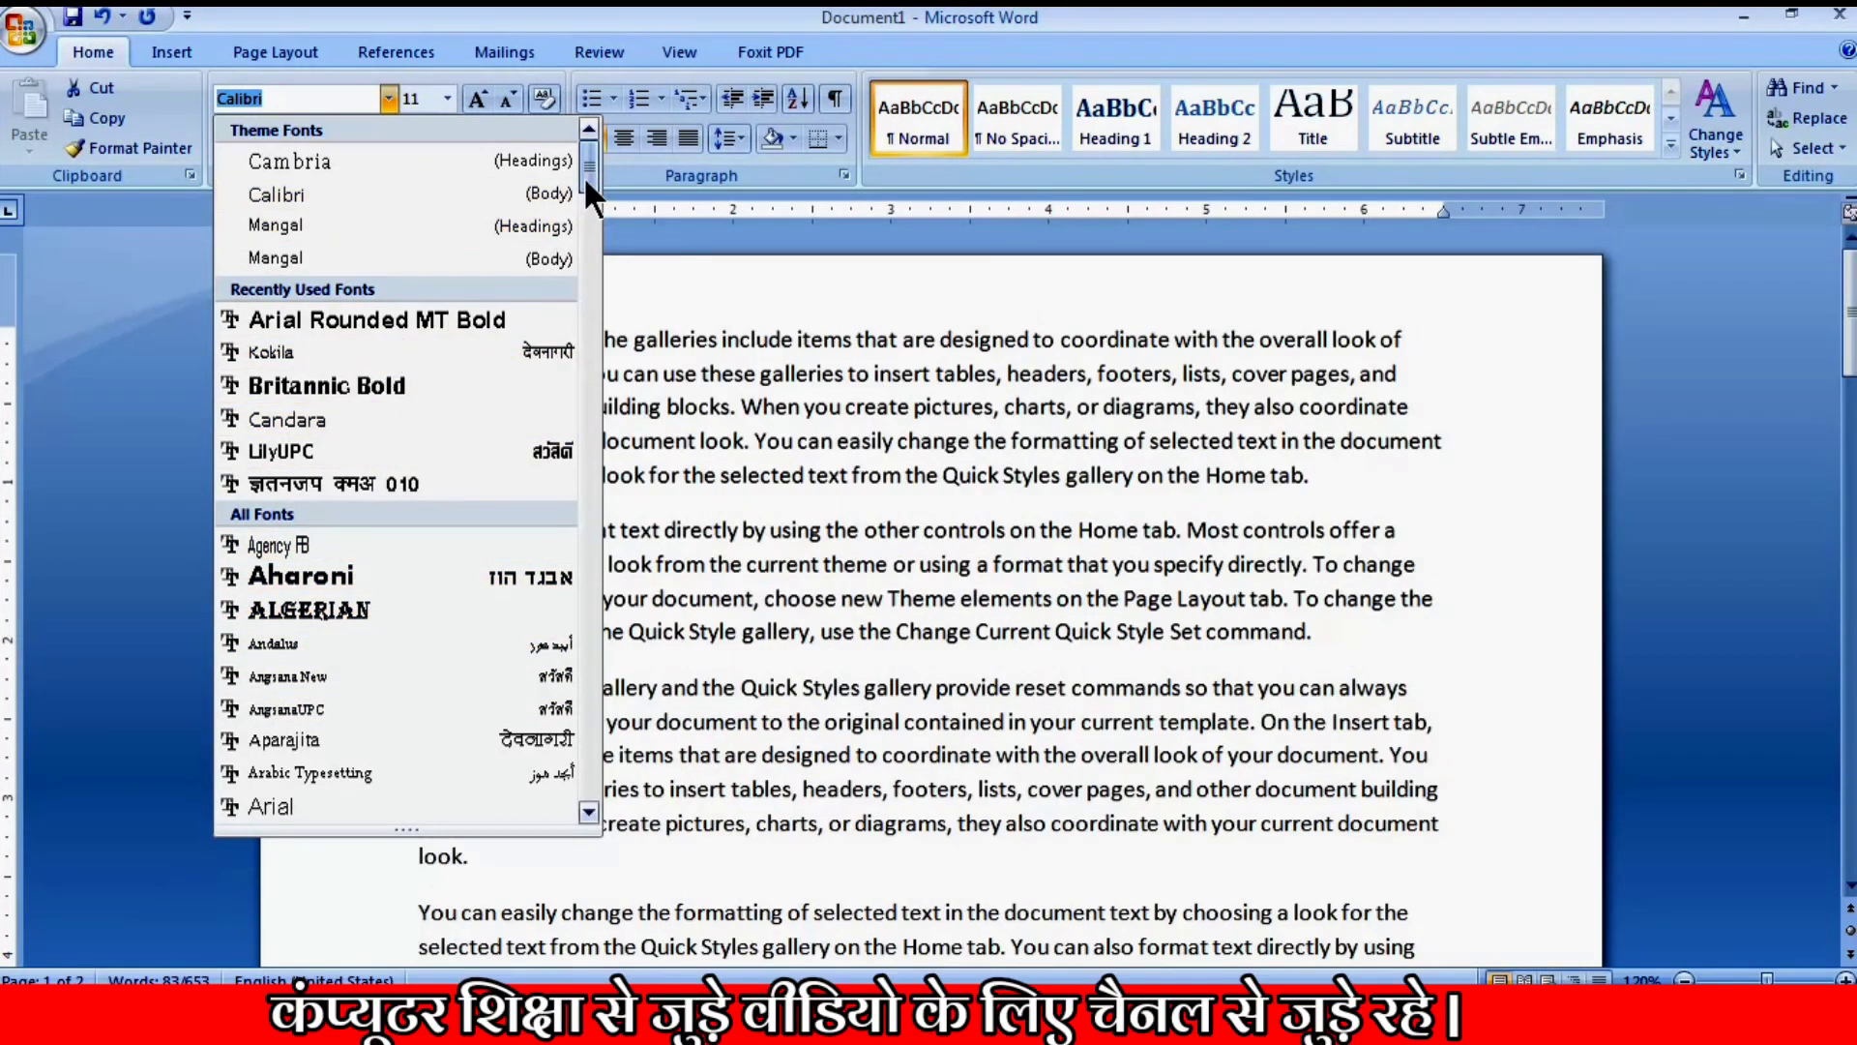
{"action": "left_click_drag", "start_coordinate": [586, 166], "coordinate": [589, 225]}
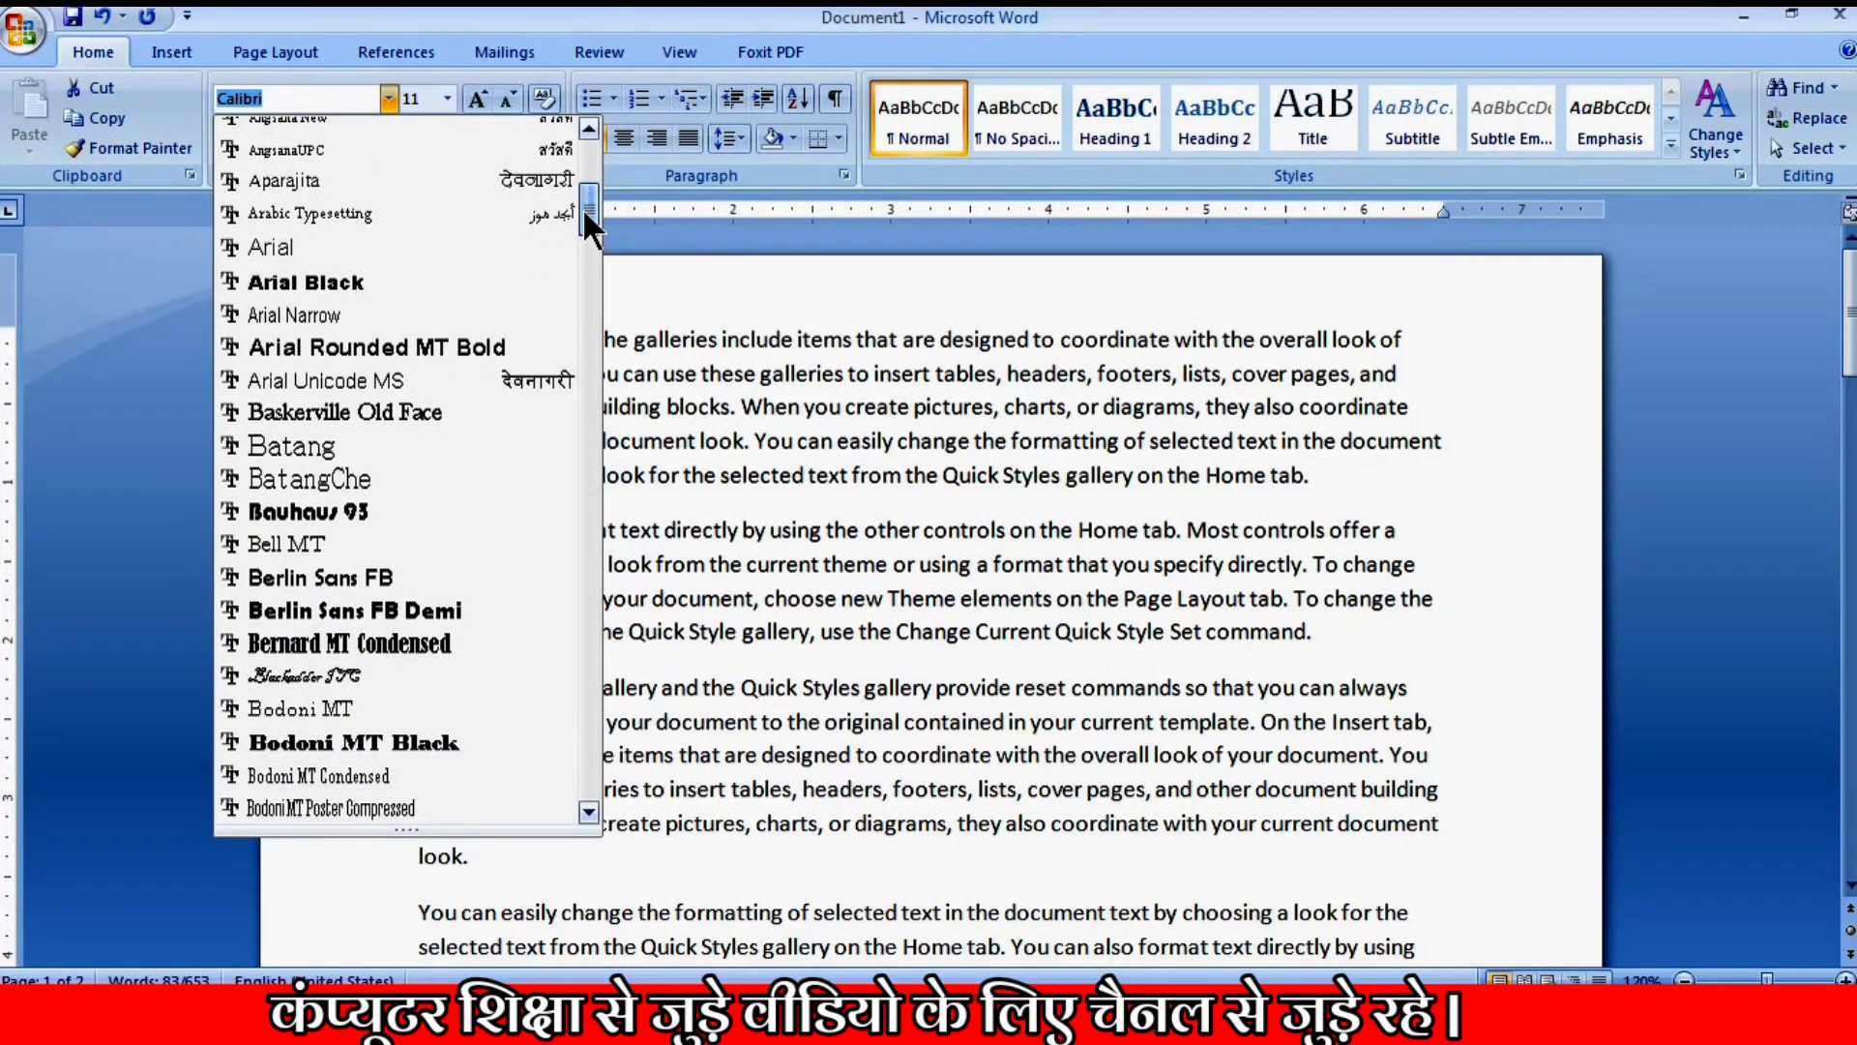
{"action": "left_click", "coordinate": [471, 354]}
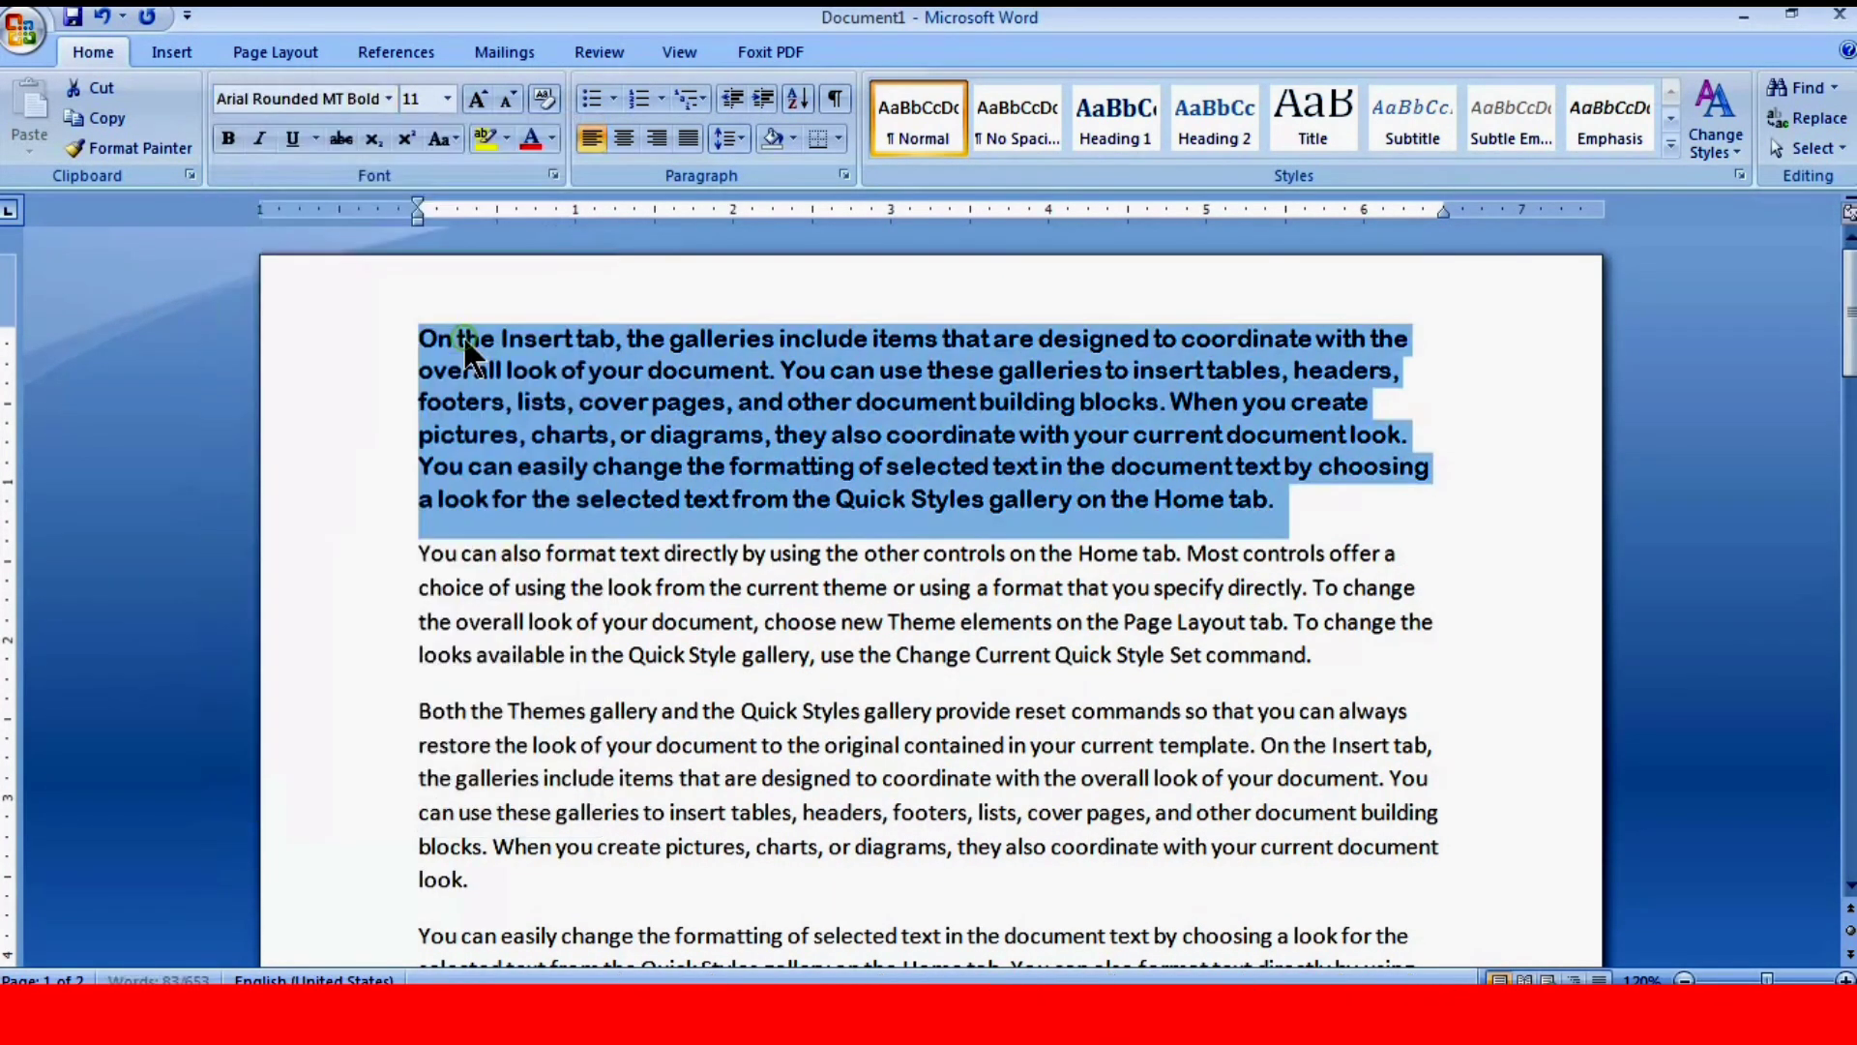
{"action": "left_click", "coordinate": [534, 370]}
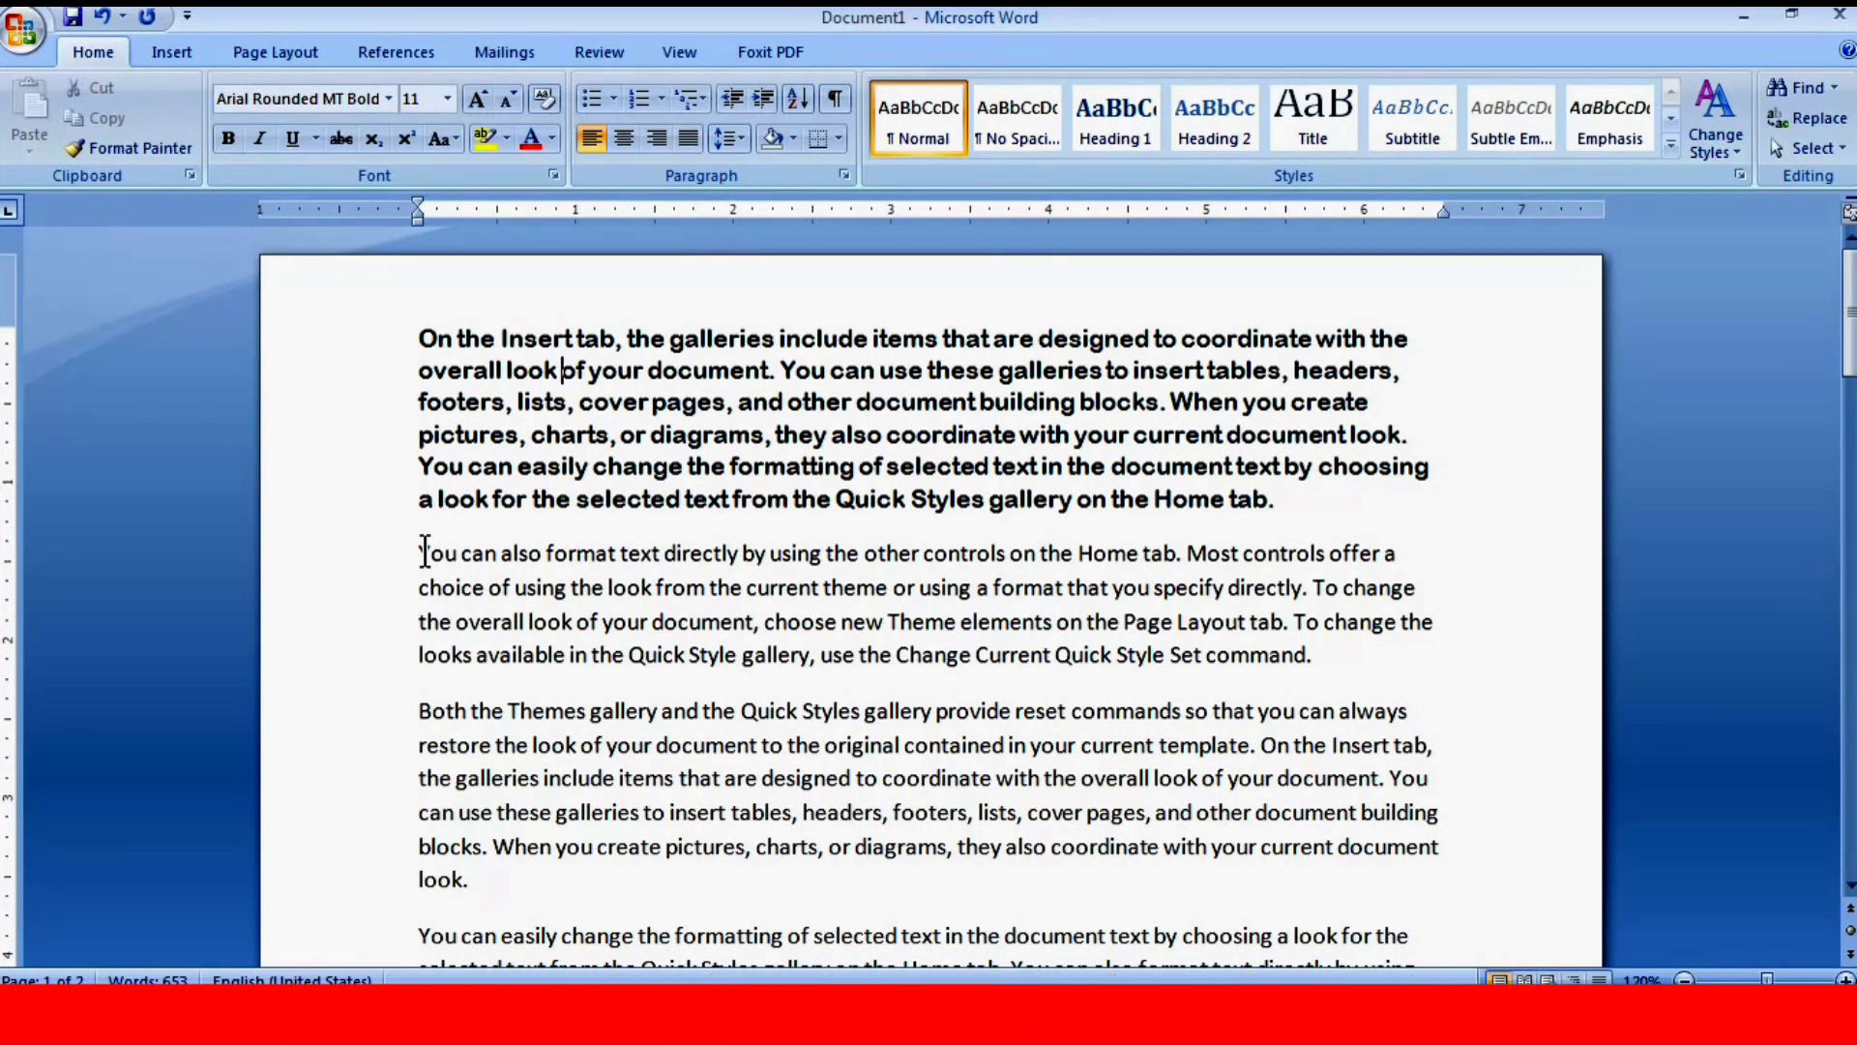
Make the second paragraph's opening, up to the word 'choice', bold.
{"action": "left_click_drag", "start_coordinate": [424, 554], "coordinate": [489, 584]}
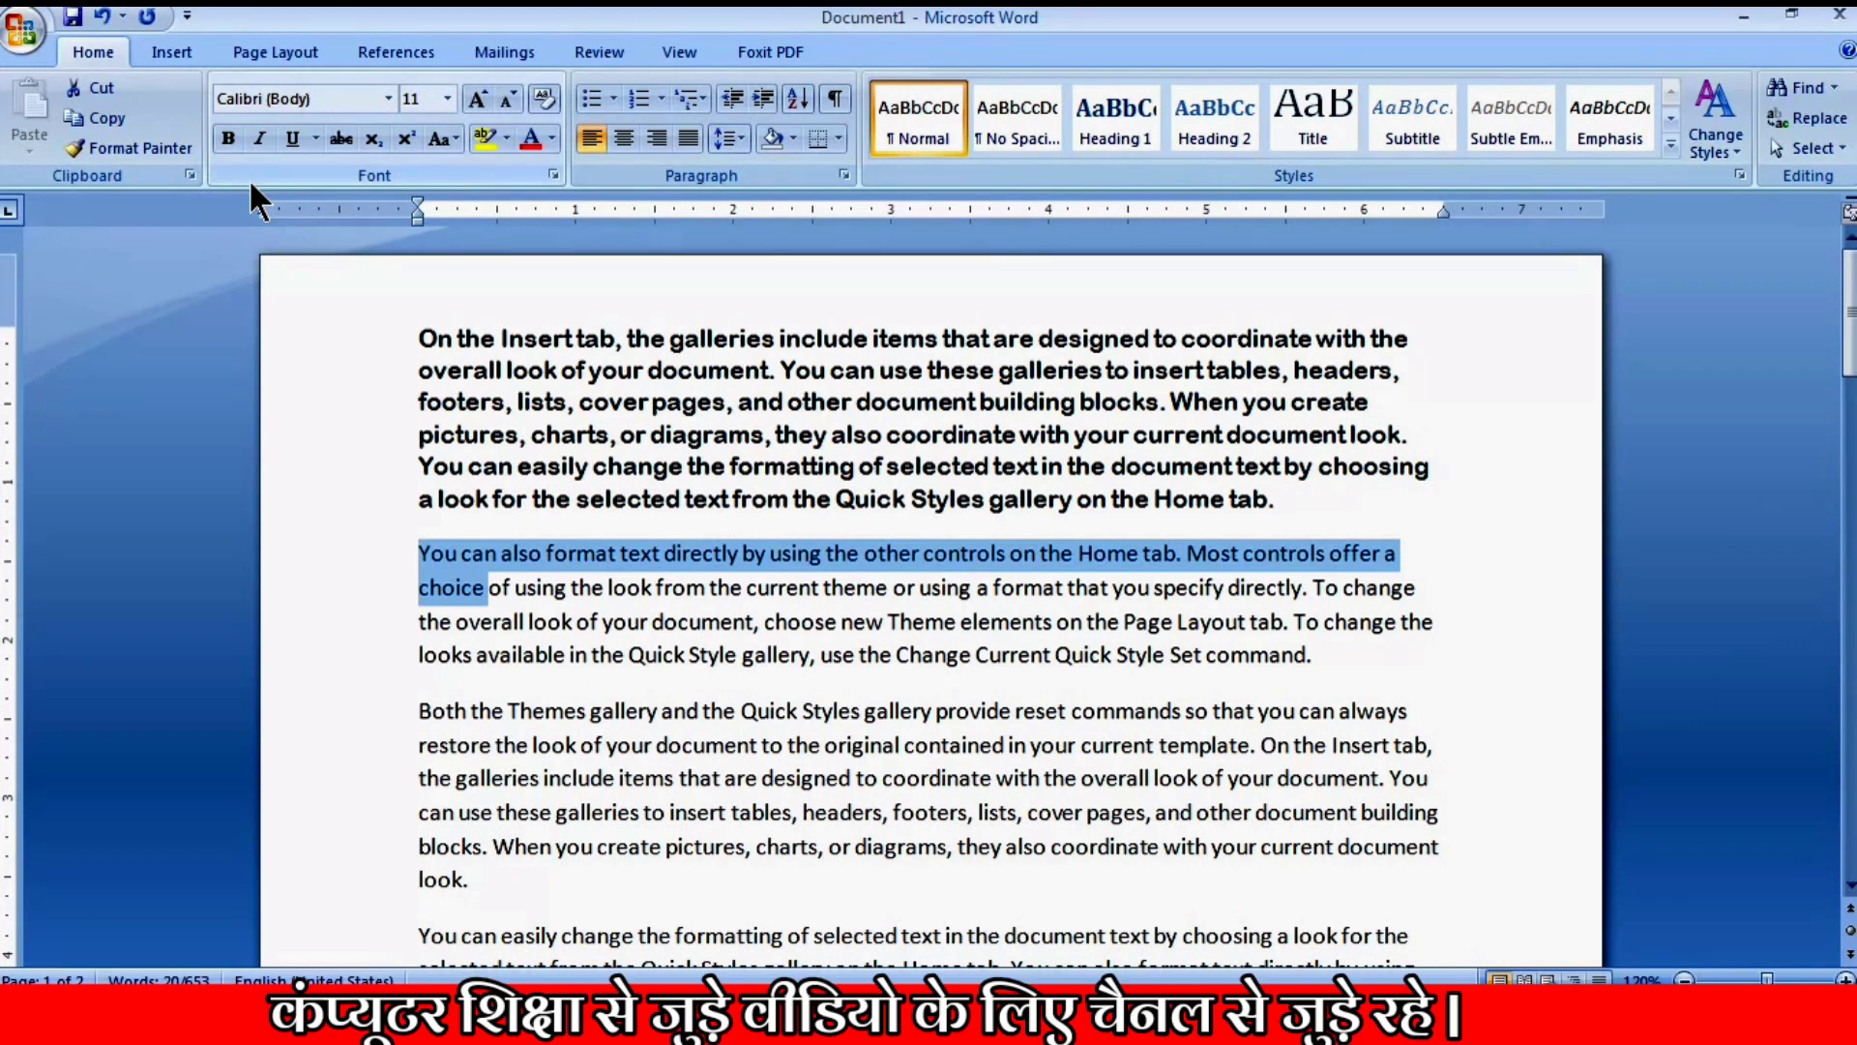
{"action": "left_click", "coordinate": [228, 138]}
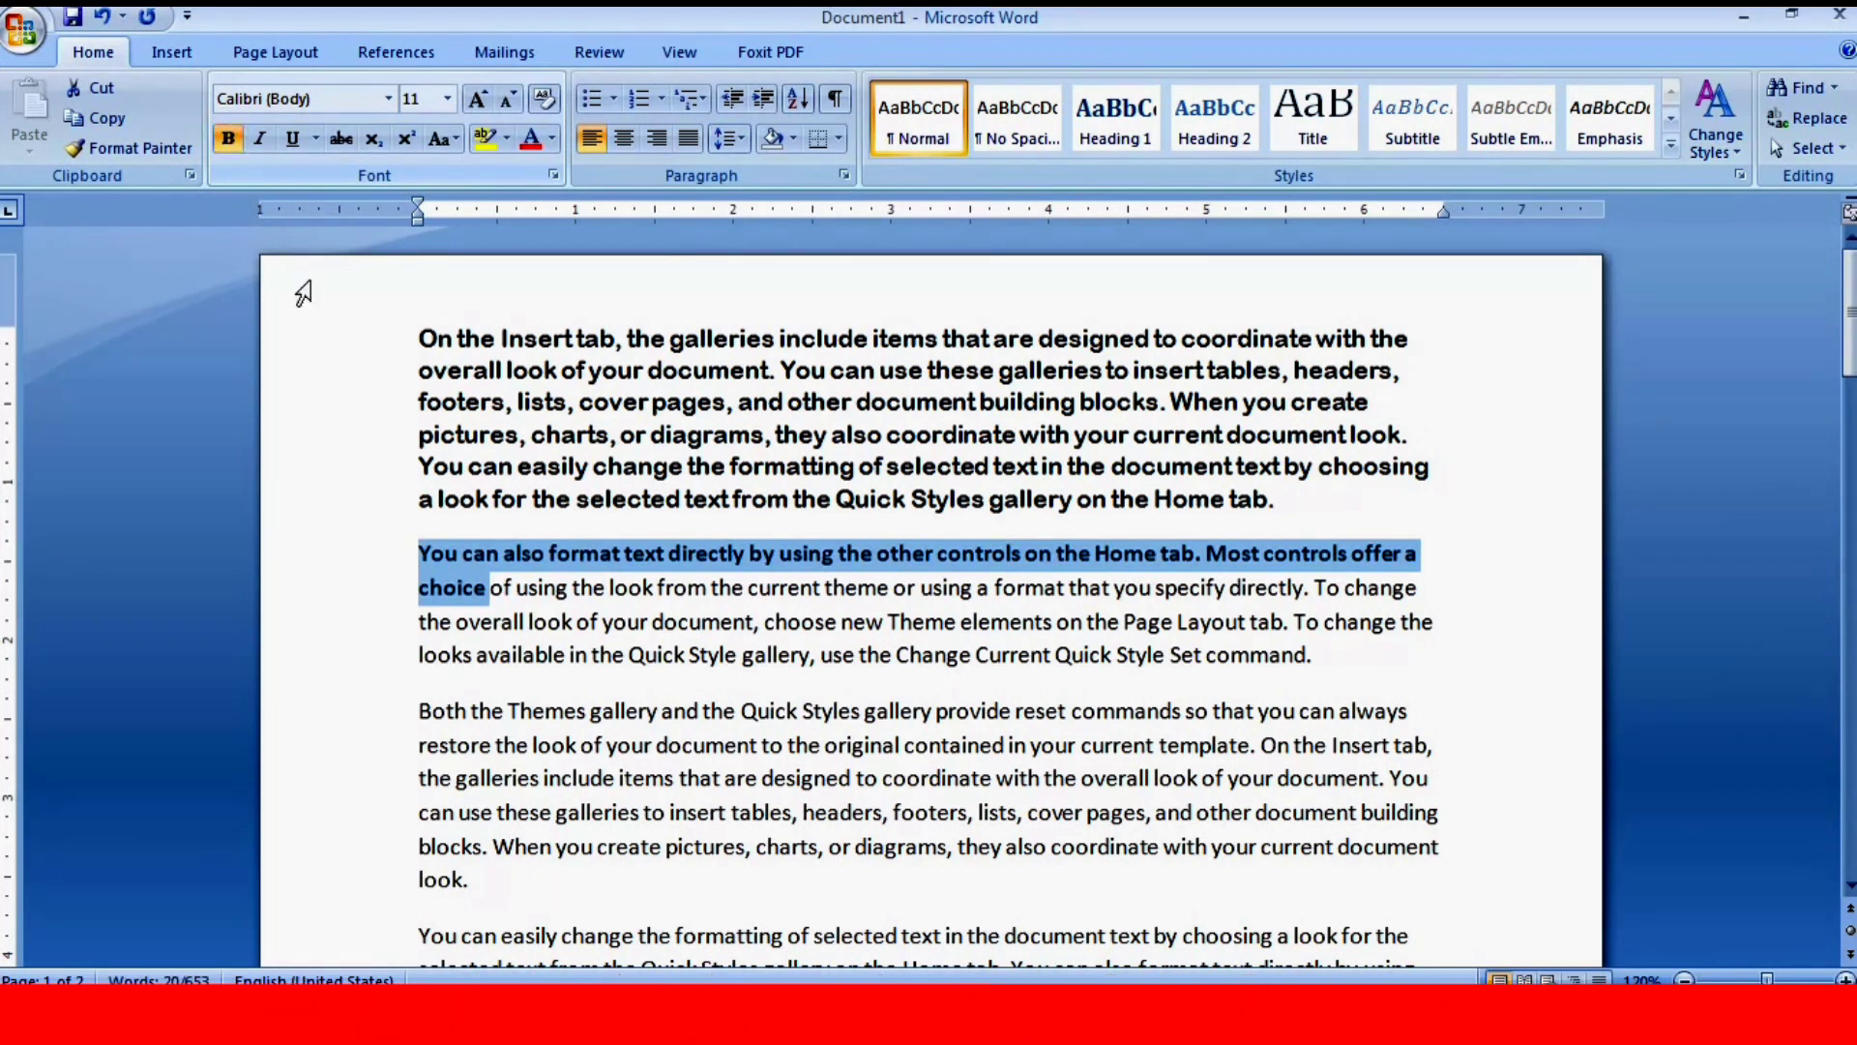
{"action": "left_click", "coordinate": [487, 559]}
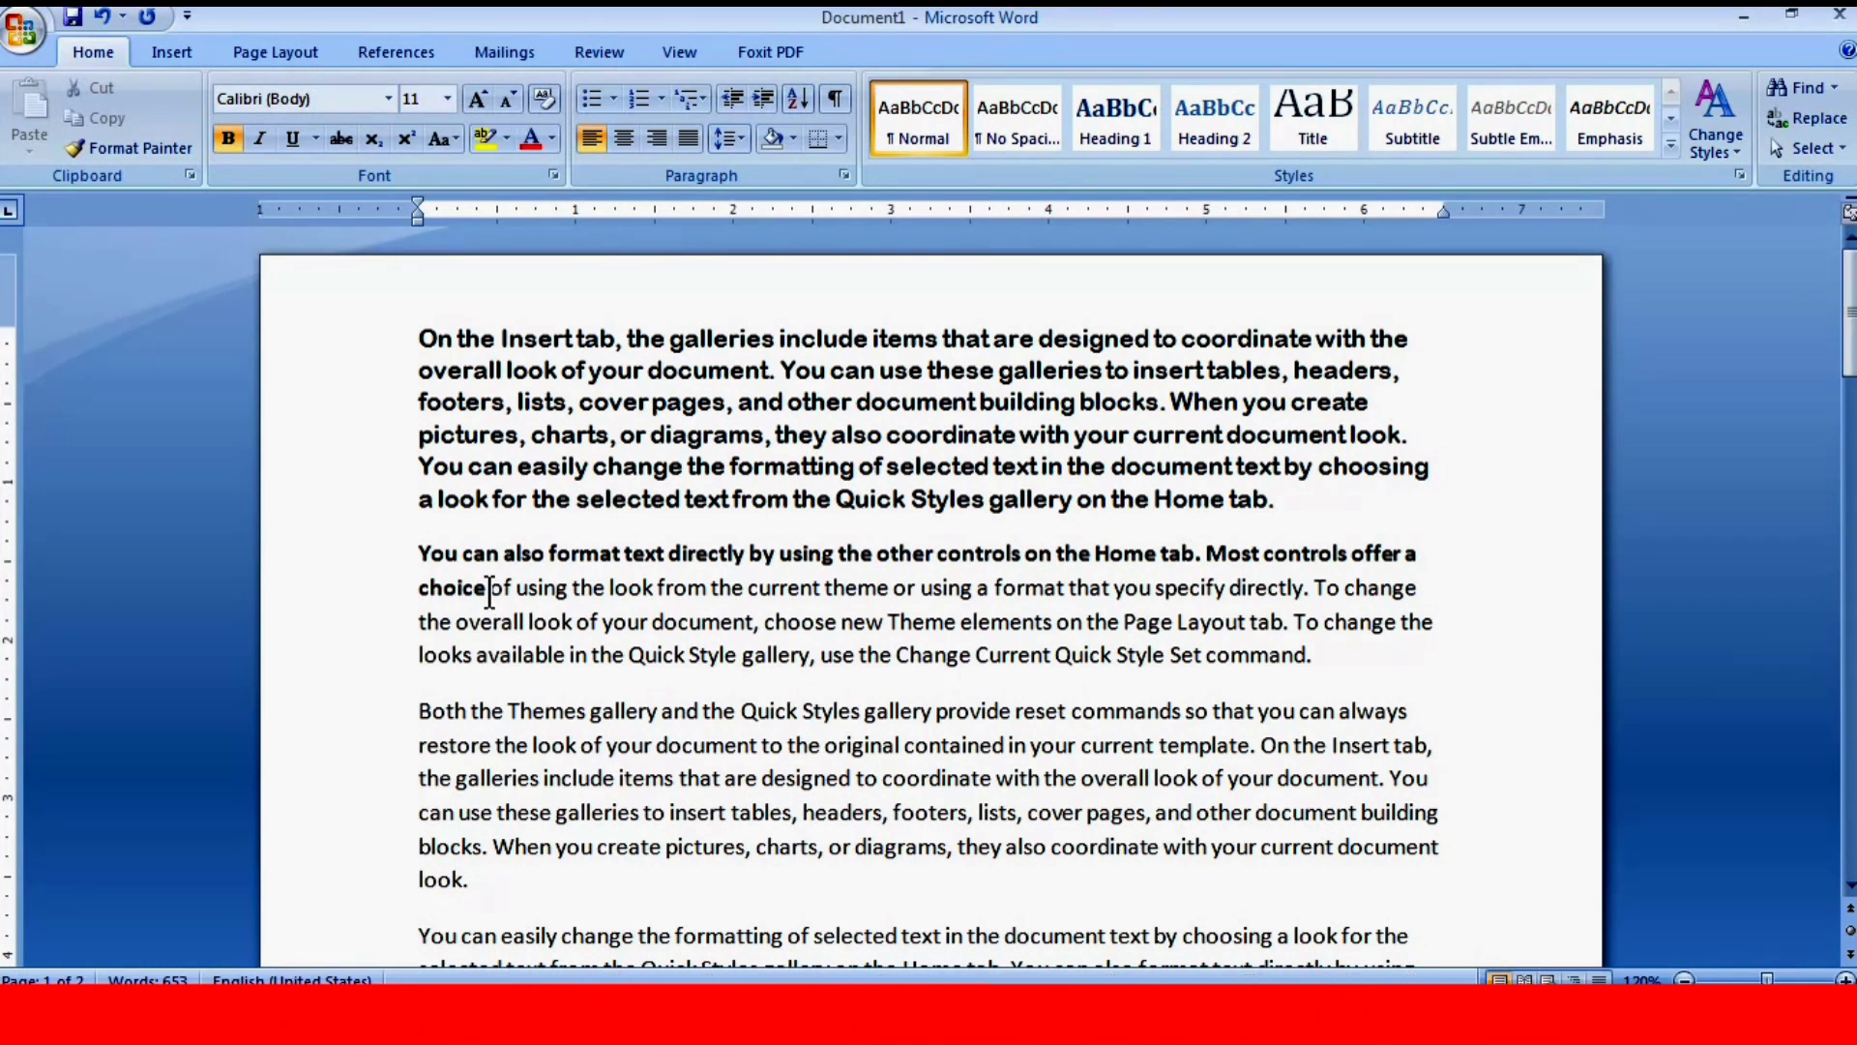
Remove the bold from that opening so it reads as plain text.
{"action": "left_click_drag", "start_coordinate": [489, 588], "coordinate": [419, 554]}
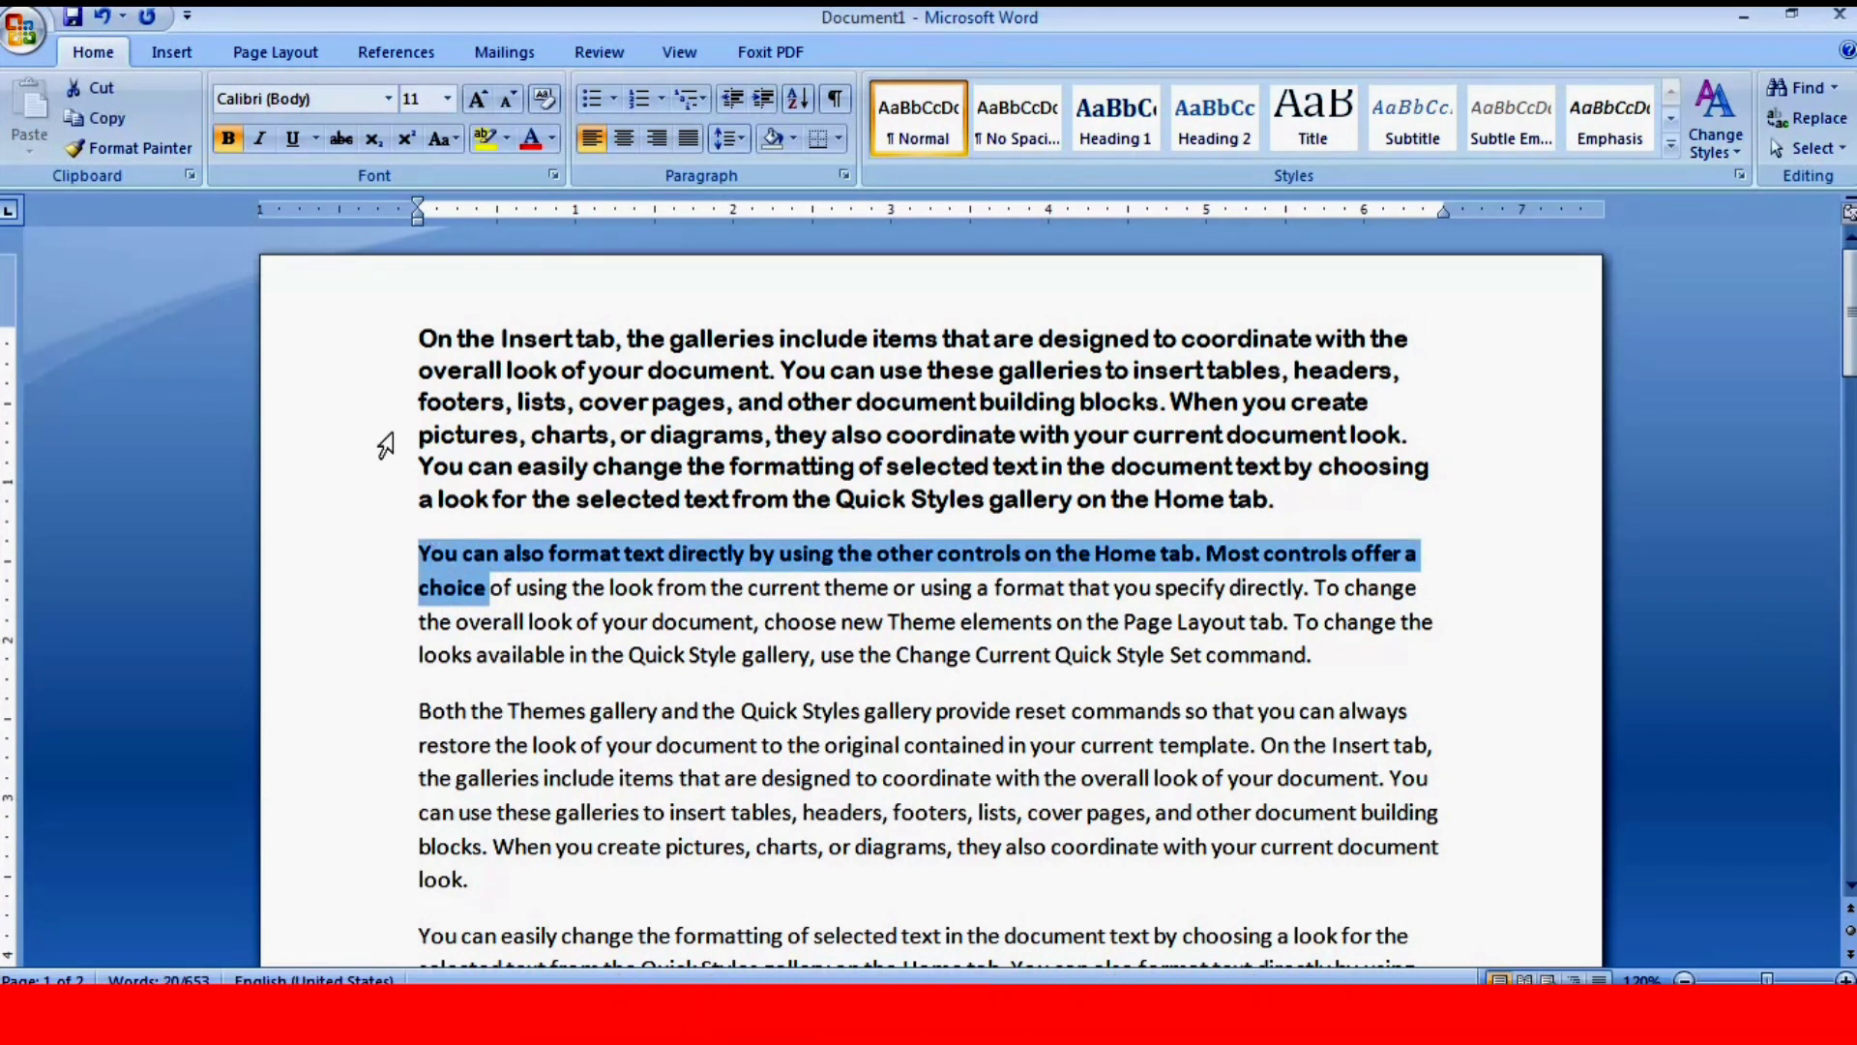
{"action": "left_click", "coordinate": [228, 137]}
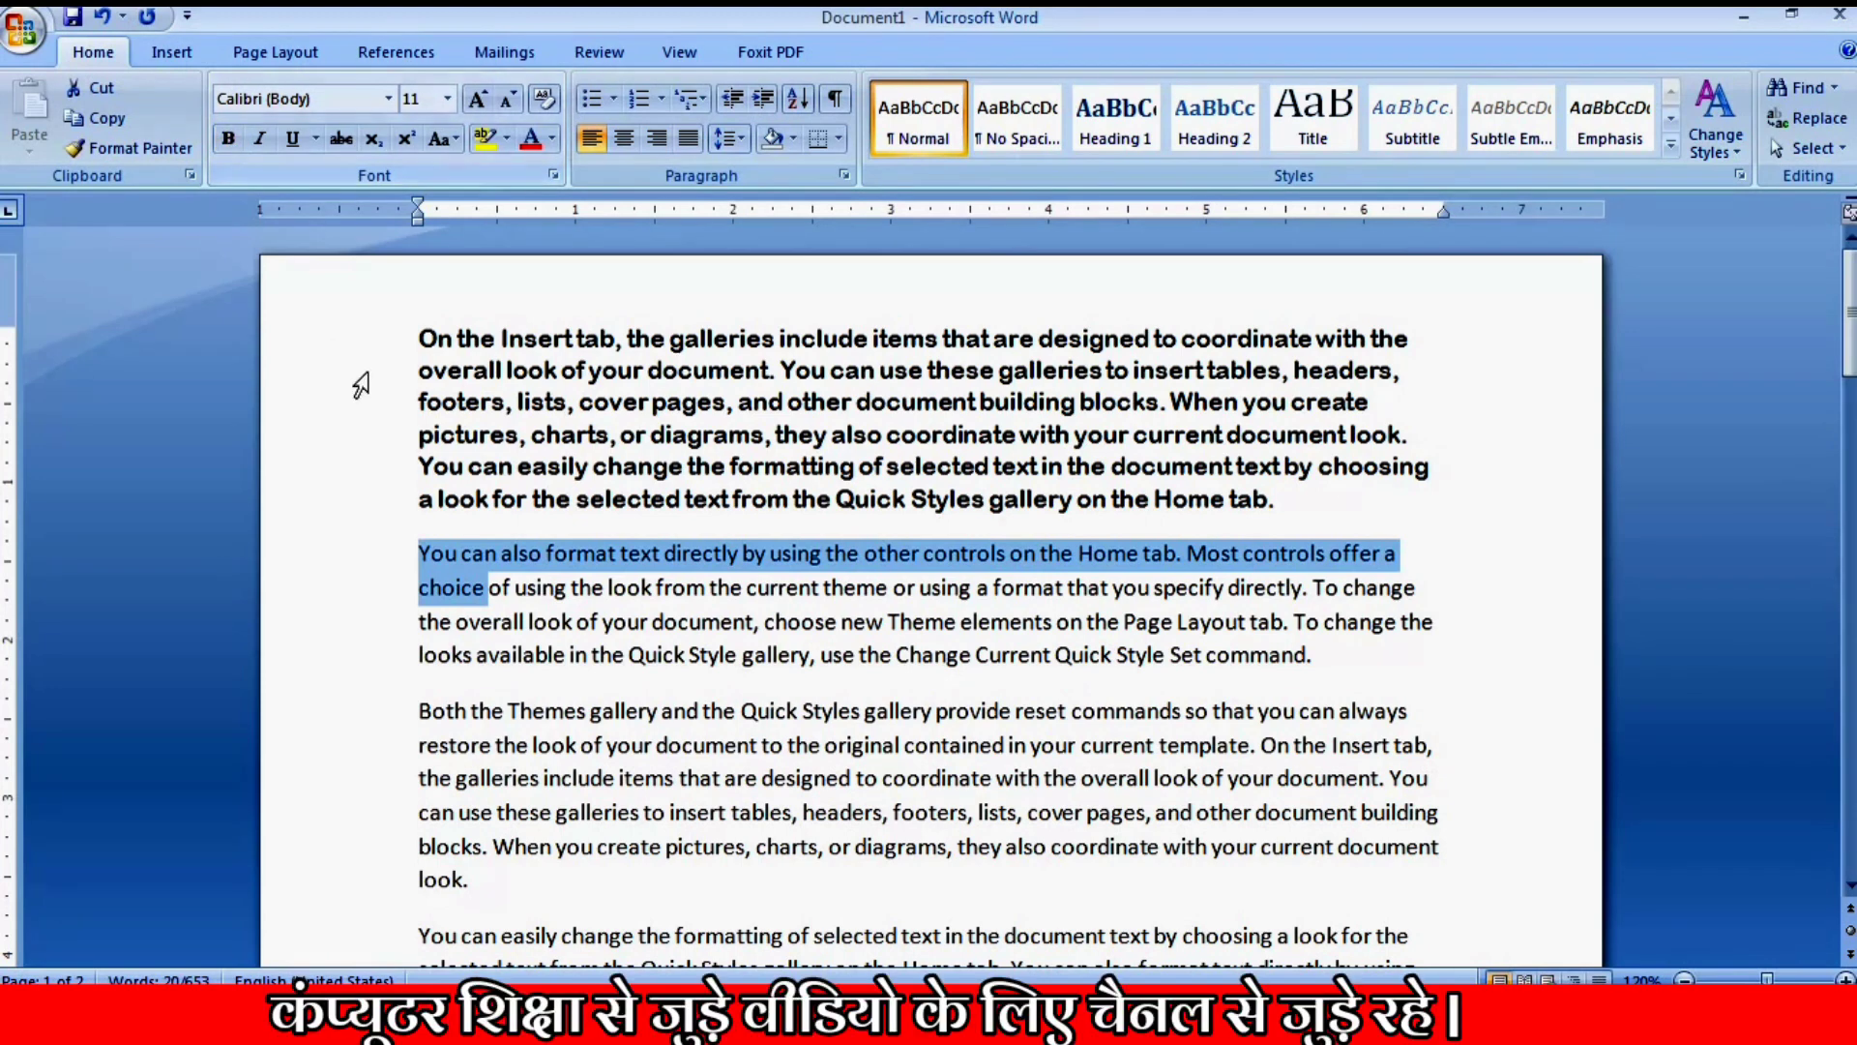
{"action": "left_click", "coordinate": [480, 566]}
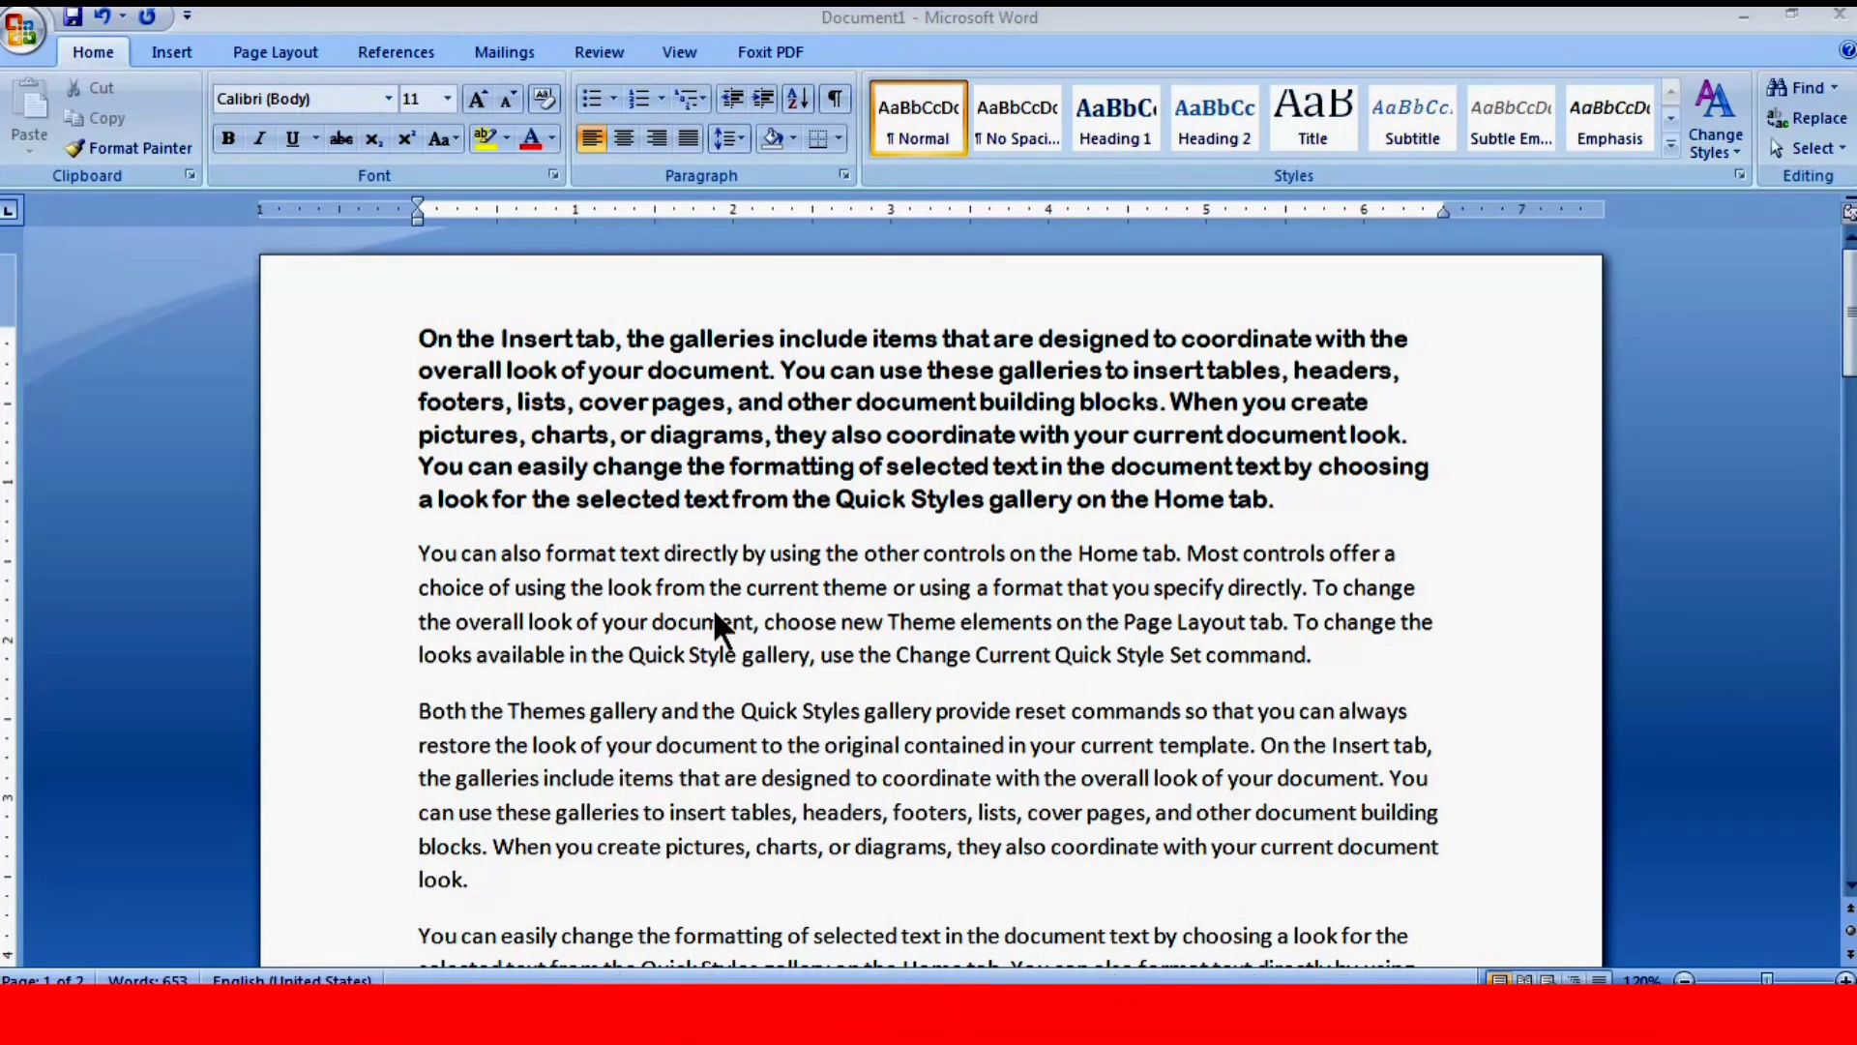
{"action": "left_click", "coordinate": [491, 557]}
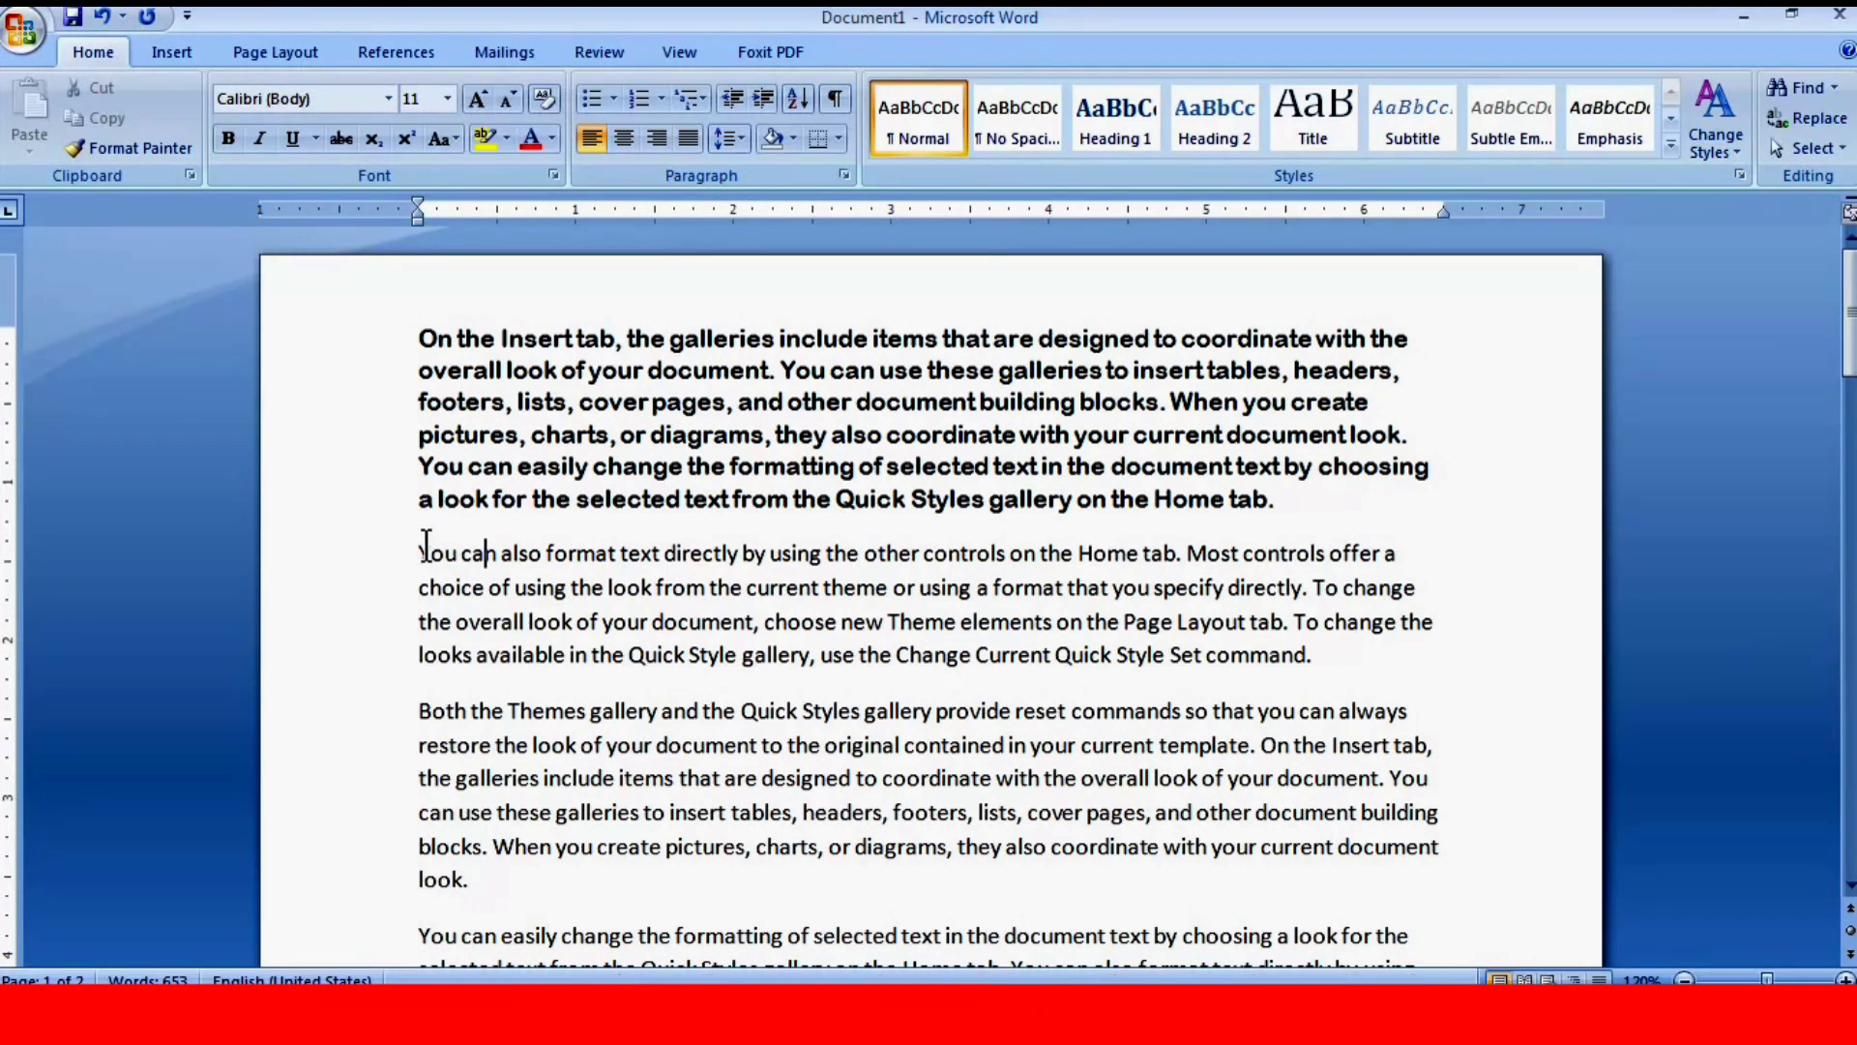
{"action": "mouse_move", "coordinate": [422, 553]}
{"action": "left_mouse_down"}
{"action": "mouse_move", "coordinate": [1118, 644]}
{"action": "mouse_move", "coordinate": [1263, 634]}
{"action": "mouse_move", "coordinate": [437, 559]}
{"action": "left_mouse_up"}
{"action": "left_click", "coordinate": [1262, 634]}
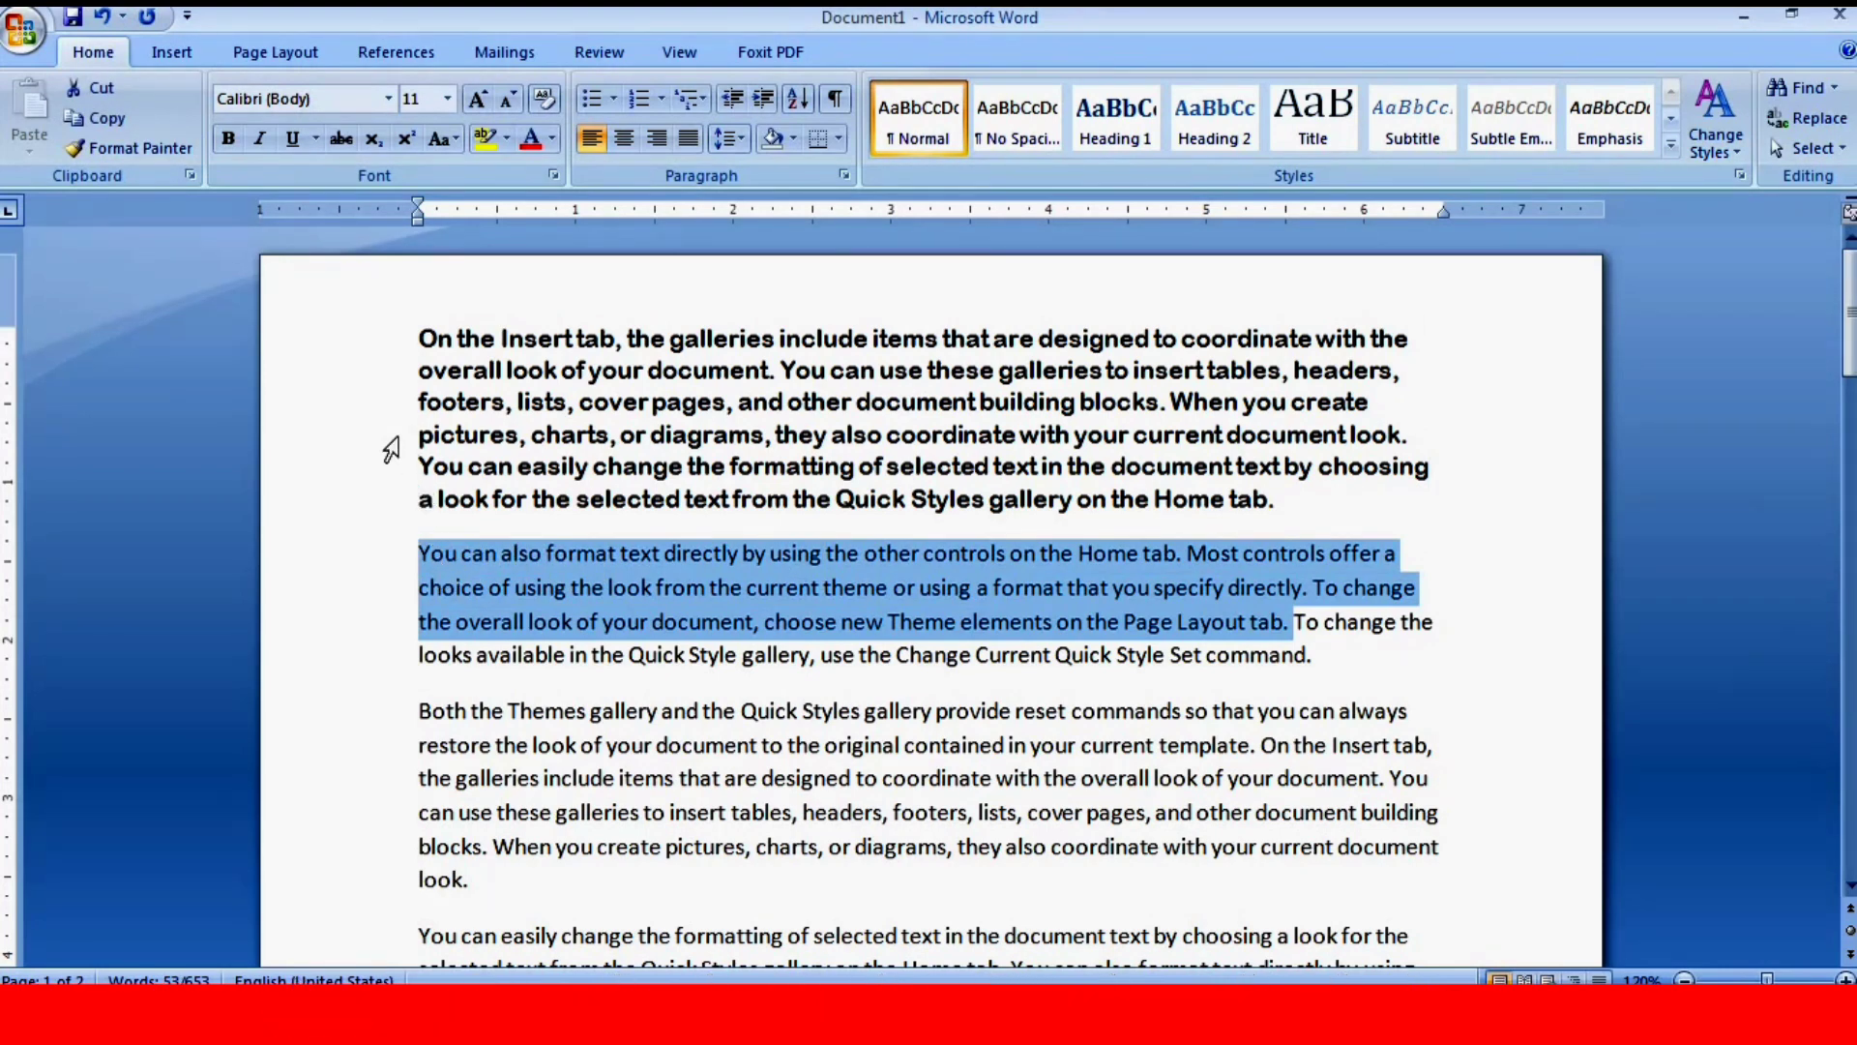
{"action": "left_click", "coordinate": [260, 139]}
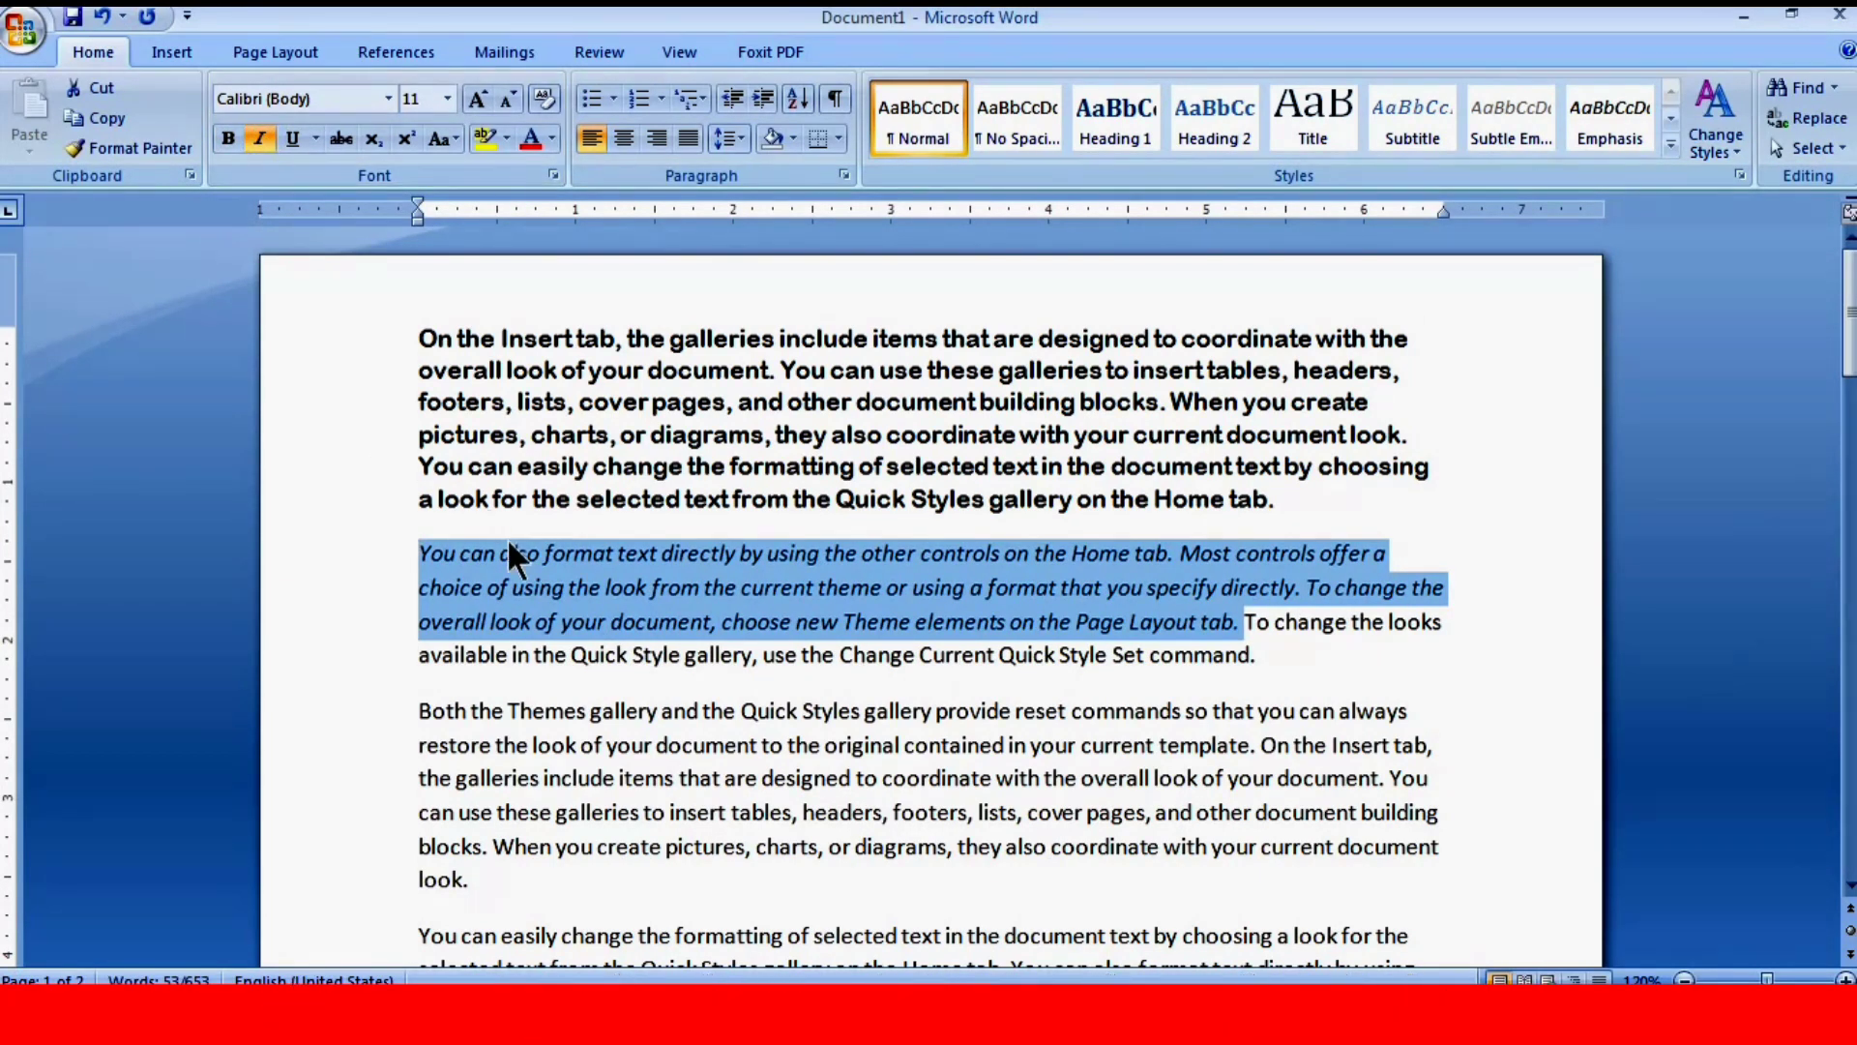
{"action": "left_click", "coordinate": [531, 555]}
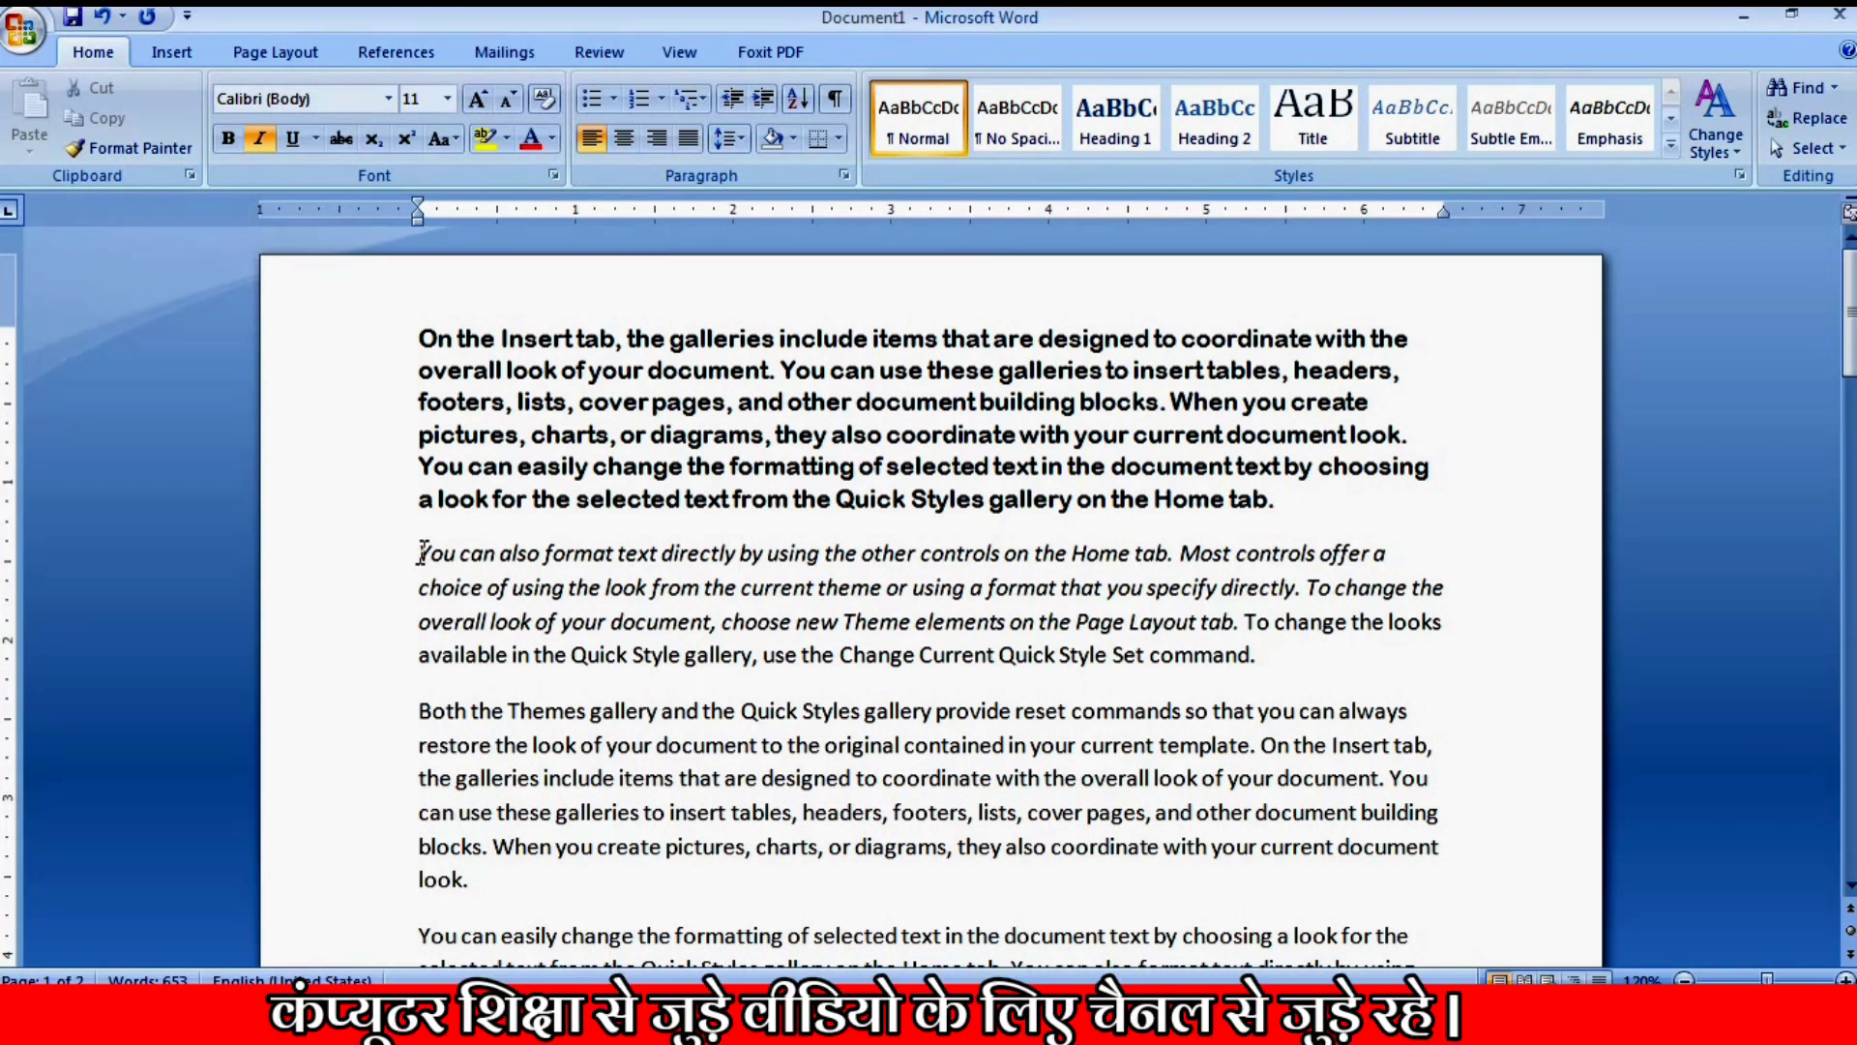
{"action": "mouse_move", "coordinate": [423, 553]}
{"action": "left_mouse_down"}
{"action": "mouse_move", "coordinate": [784, 631]}
{"action": "mouse_move", "coordinate": [1235, 622]}
{"action": "left_mouse_up"}
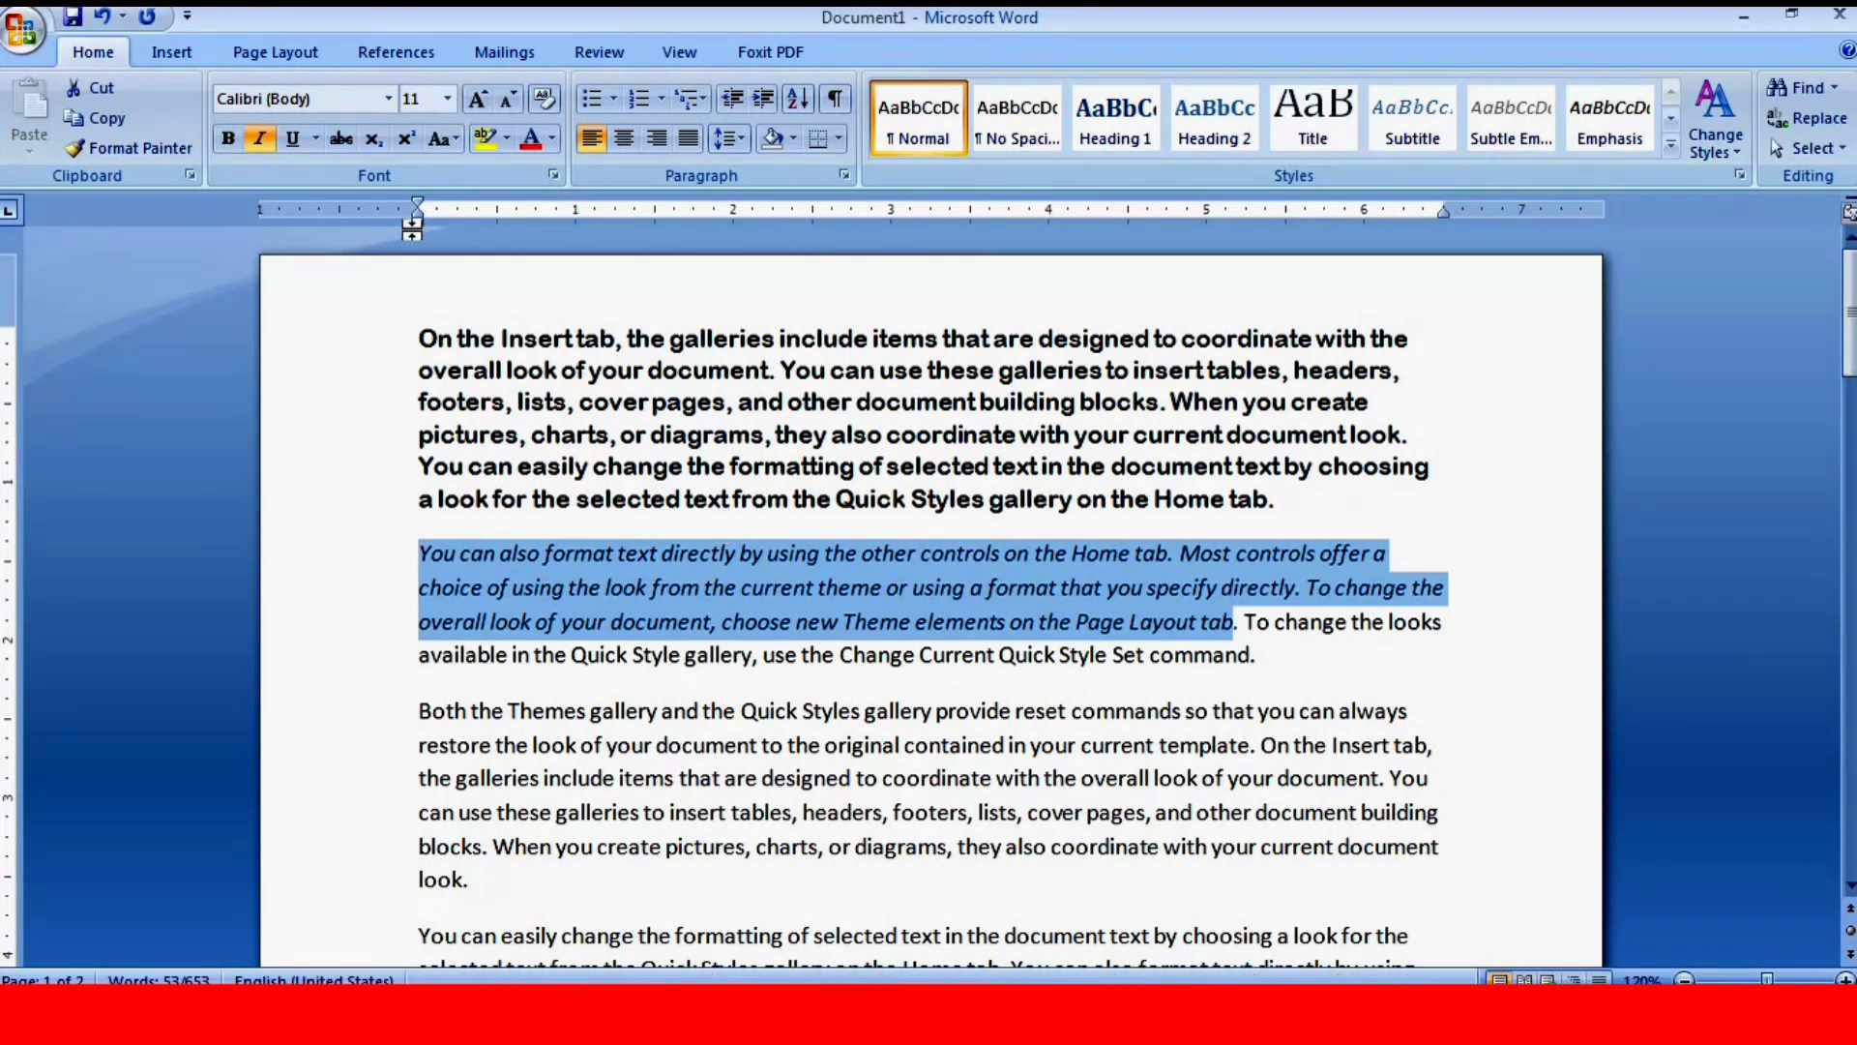
{"action": "left_click", "coordinate": [259, 139]}
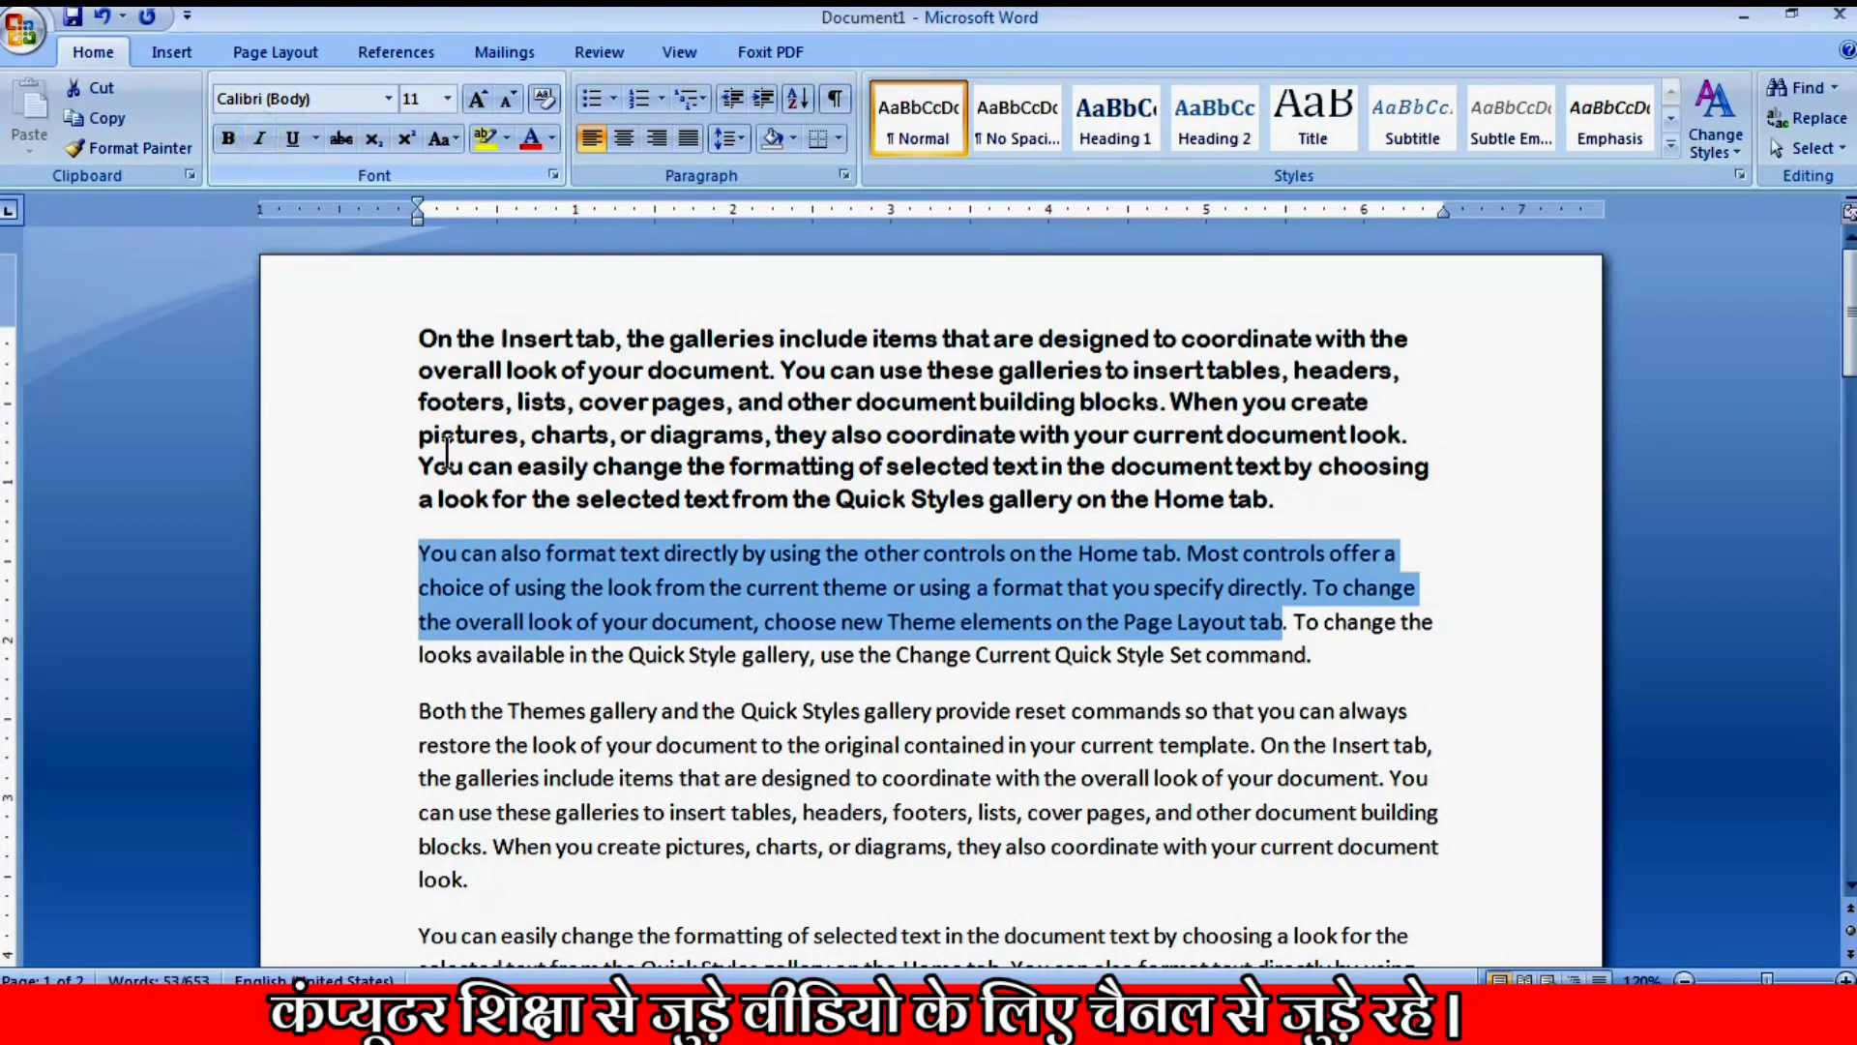
{"action": "left_click", "coordinate": [497, 572]}
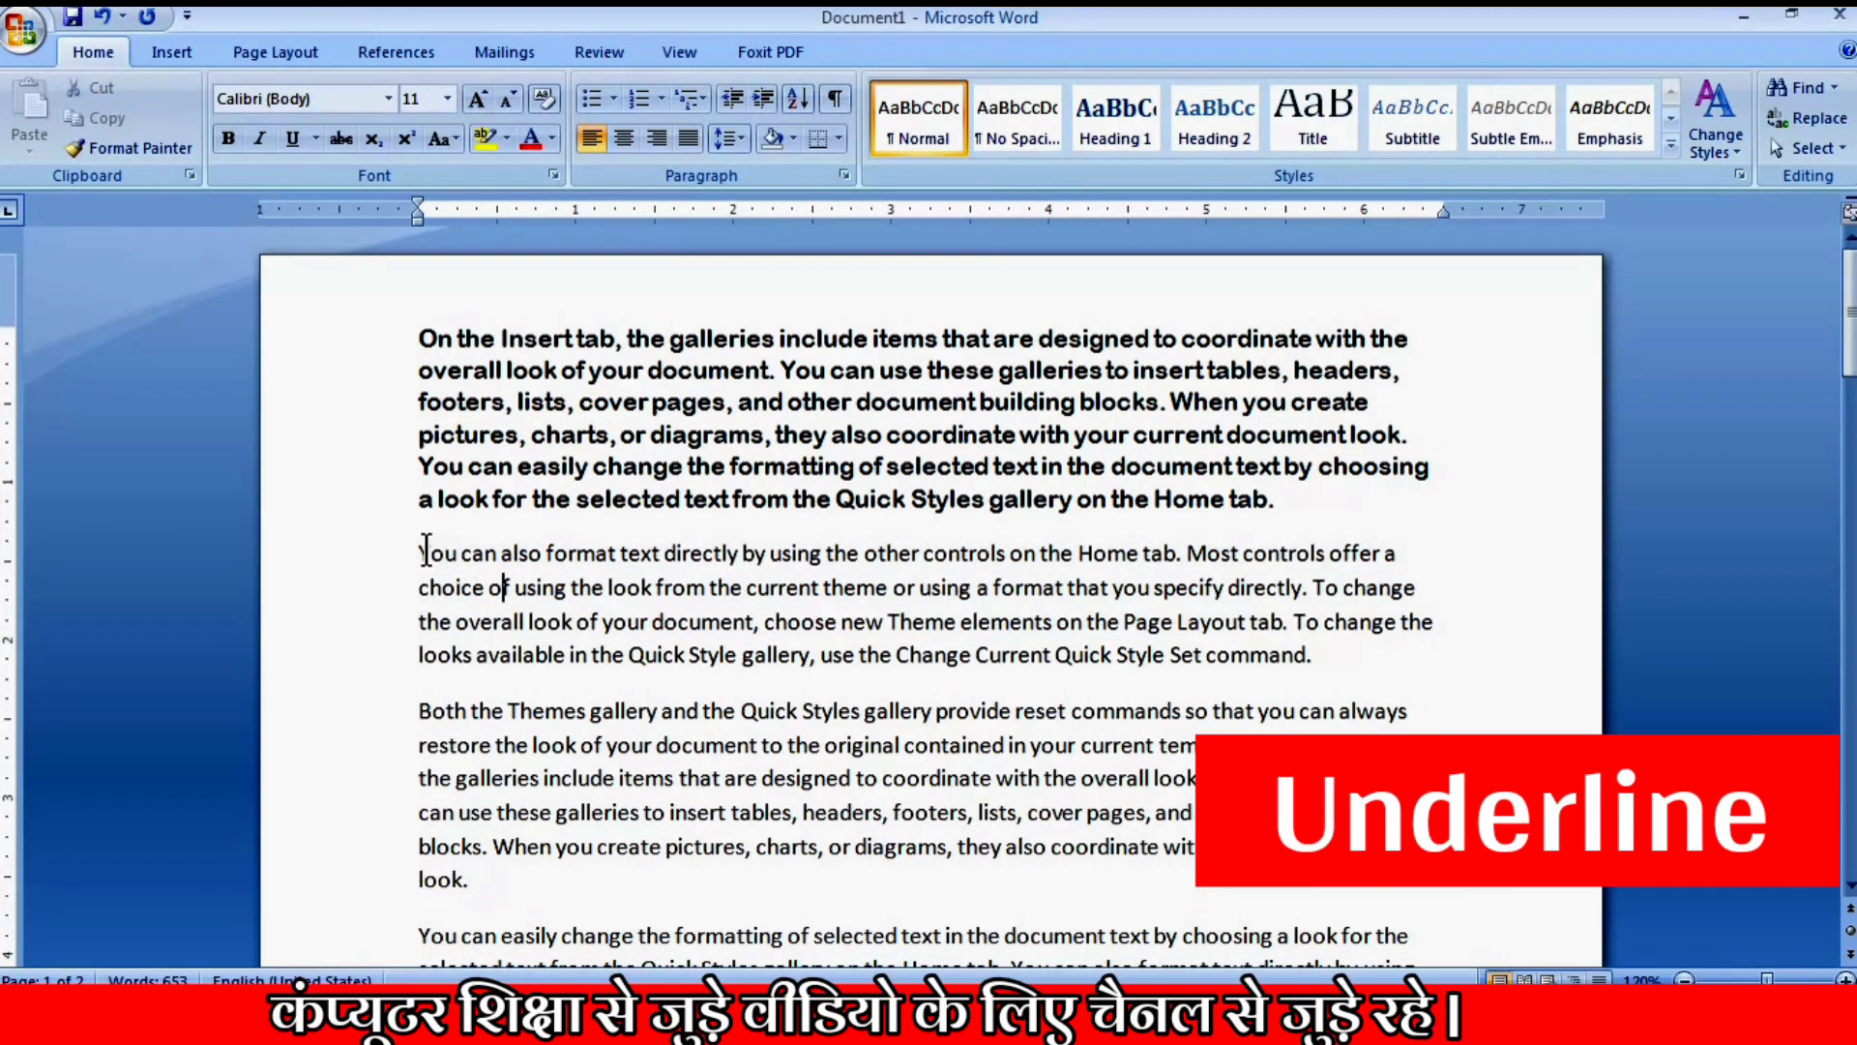
{"action": "left_click_drag", "start_coordinate": [419, 553], "coordinate": [458, 566]}
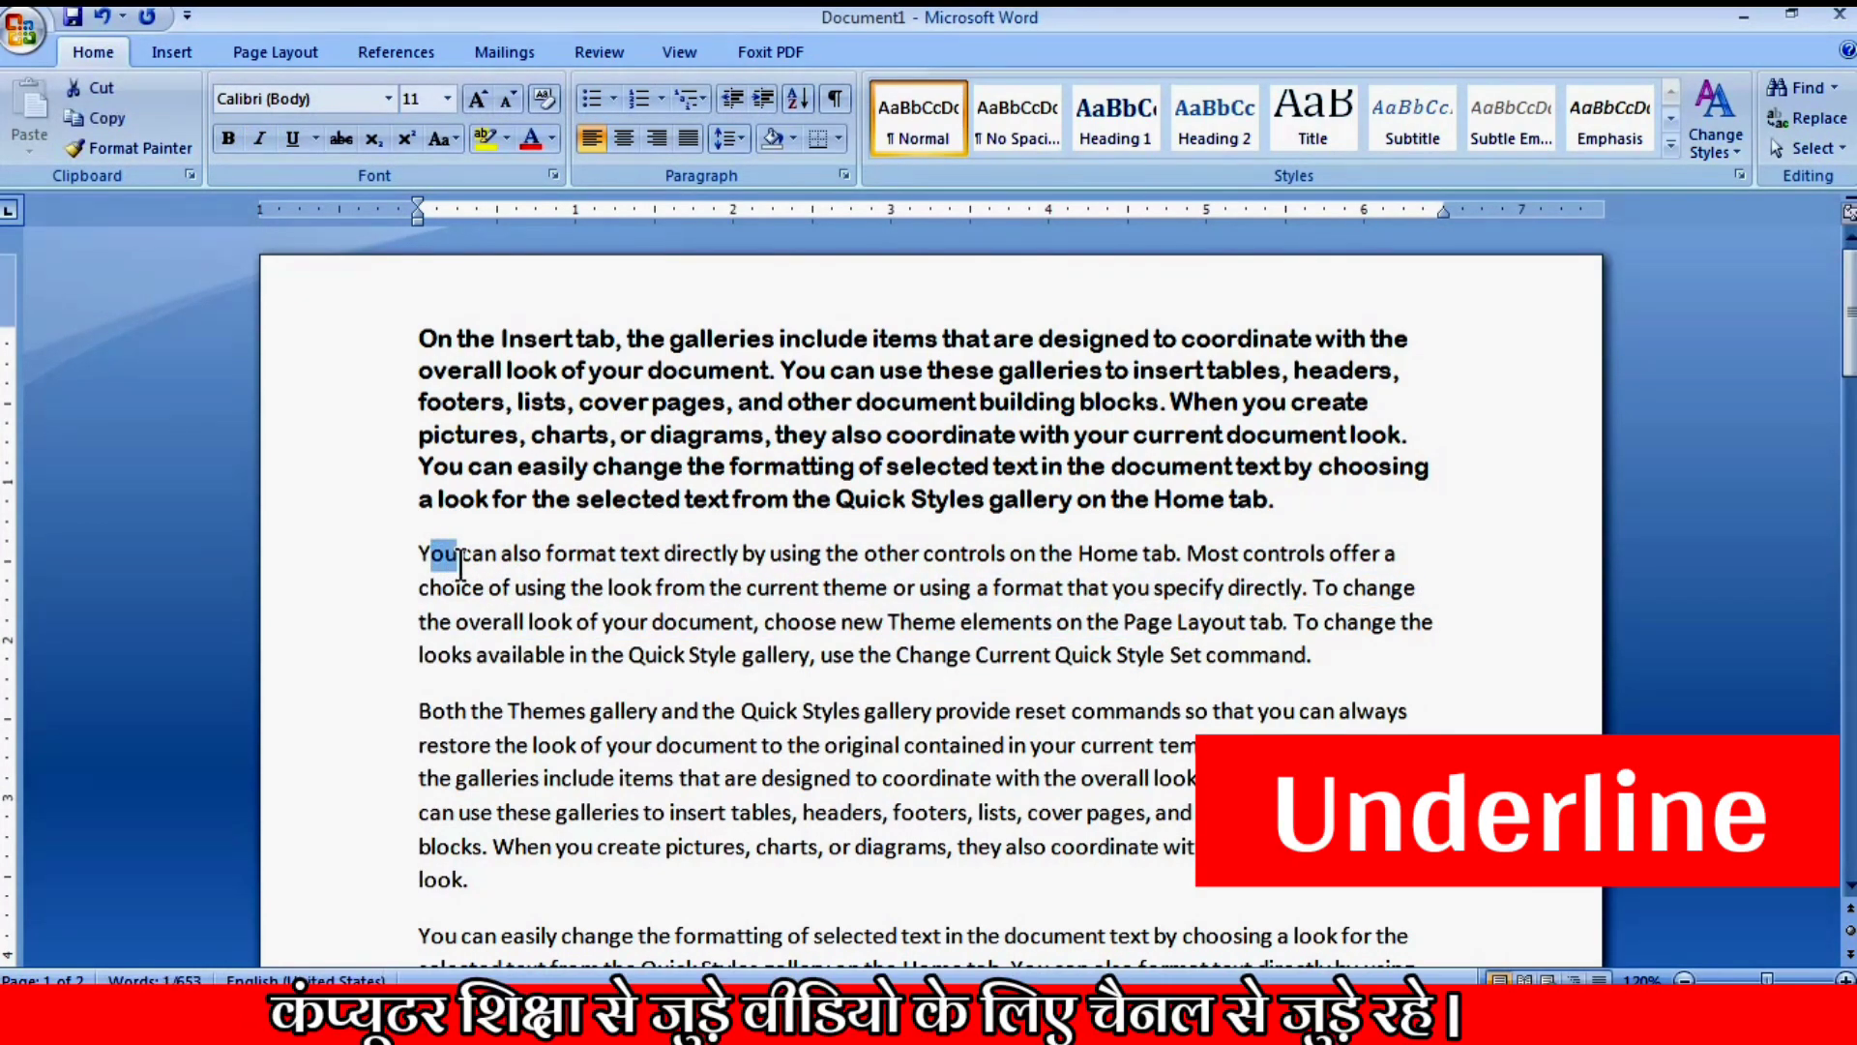
{"action": "left_click", "coordinate": [497, 566]}
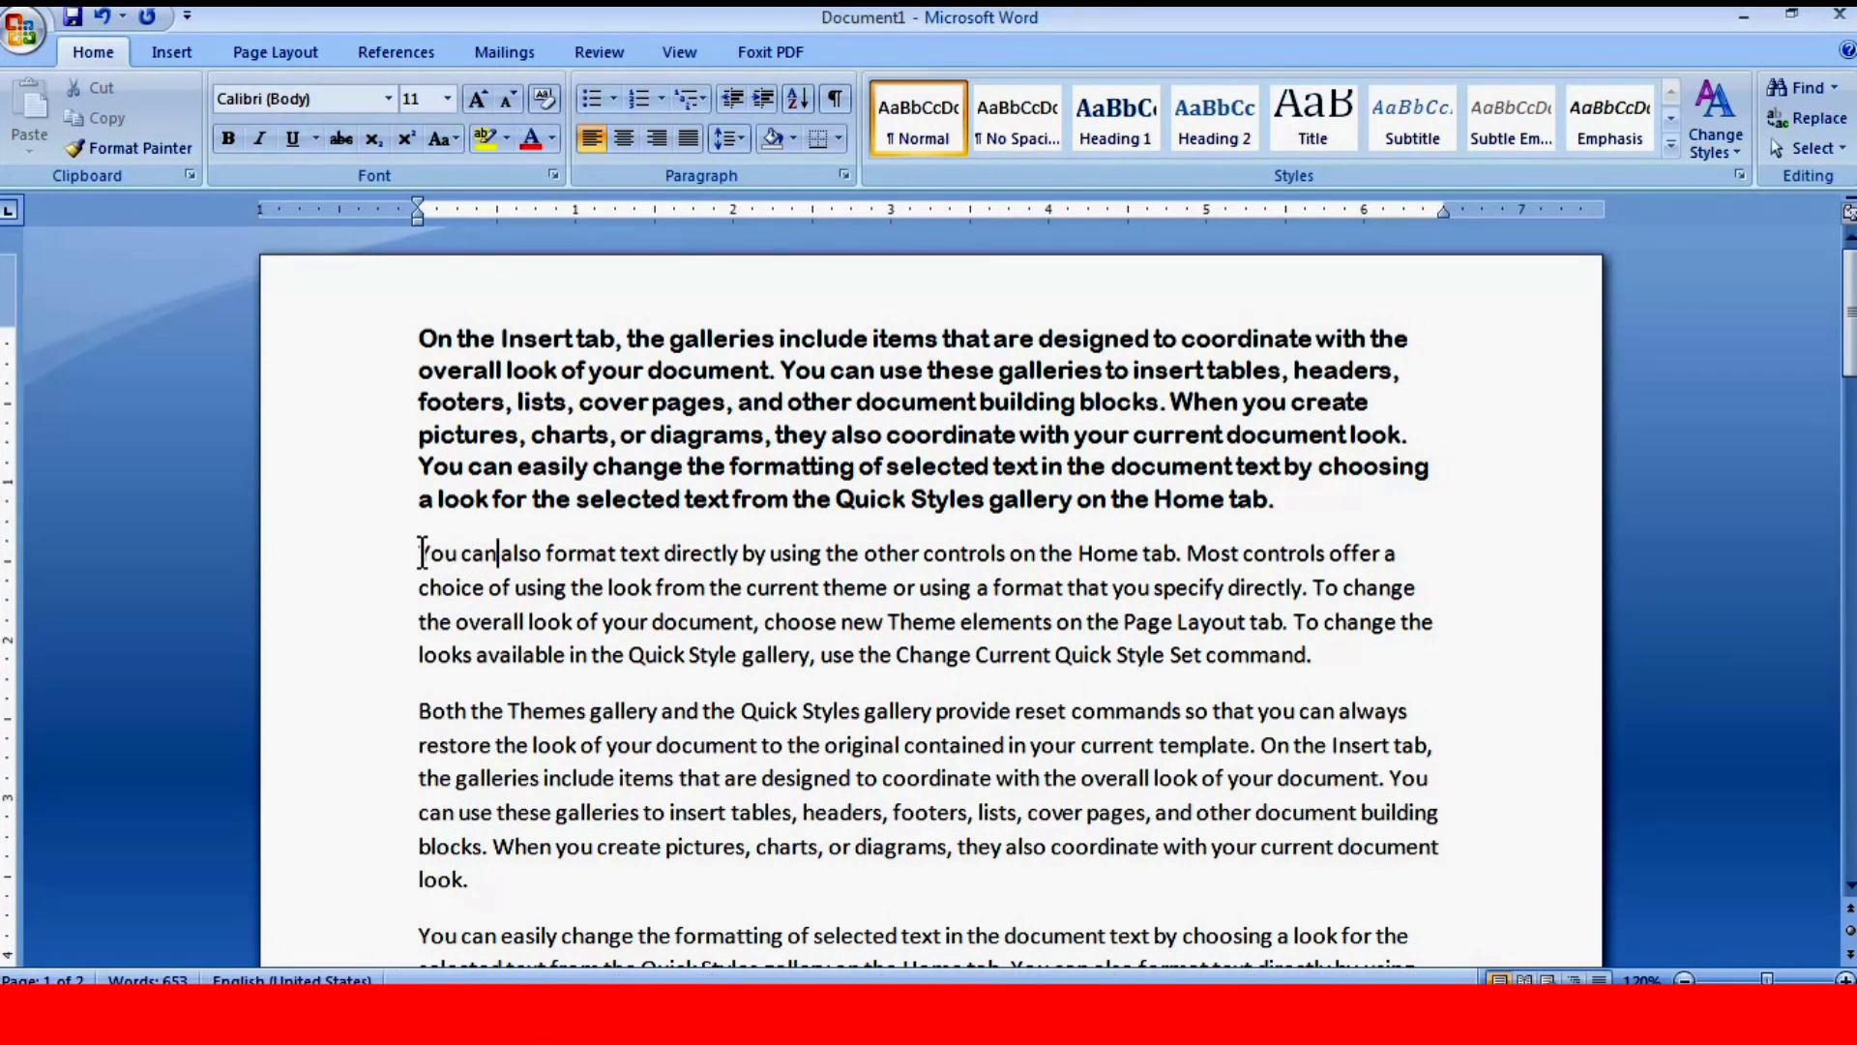
{"action": "left_click_drag", "start_coordinate": [421, 553], "coordinate": [672, 658]}
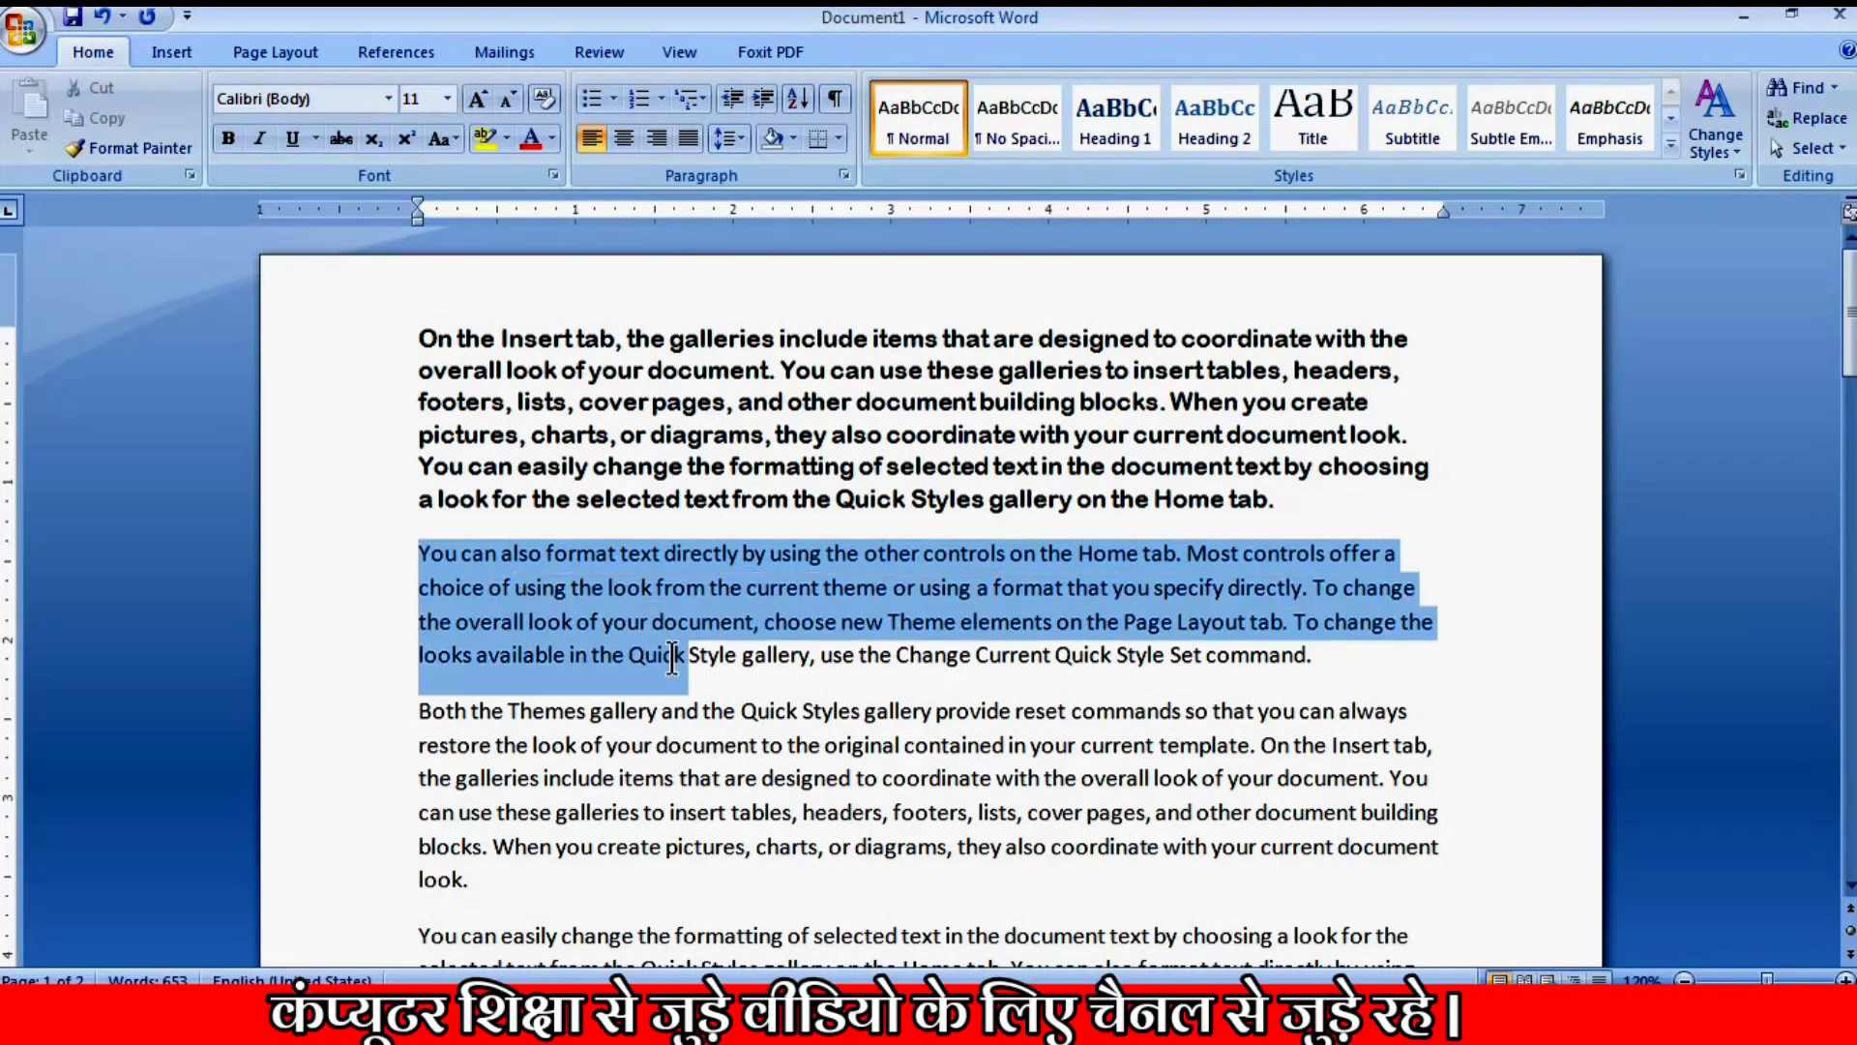
{"action": "left_click_drag", "start_coordinate": [672, 659], "coordinate": [1295, 650]}
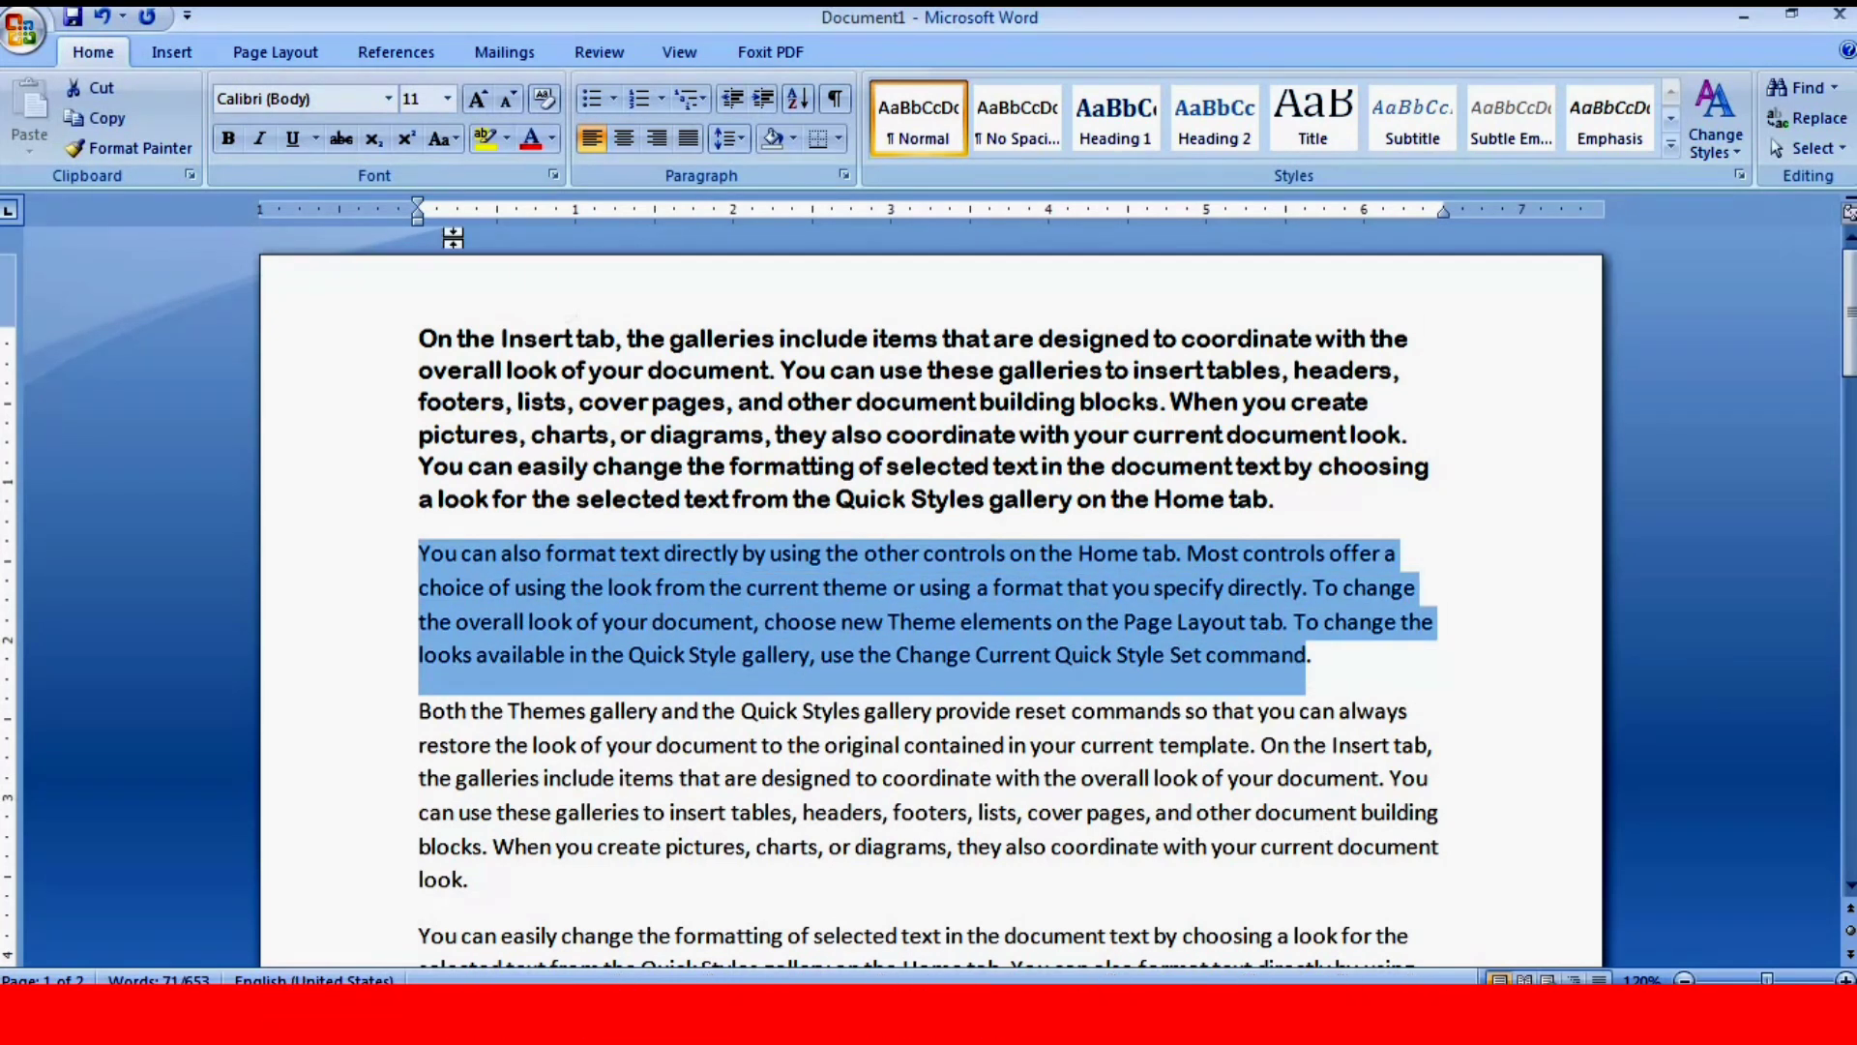
{"action": "left_click", "coordinate": [289, 139]}
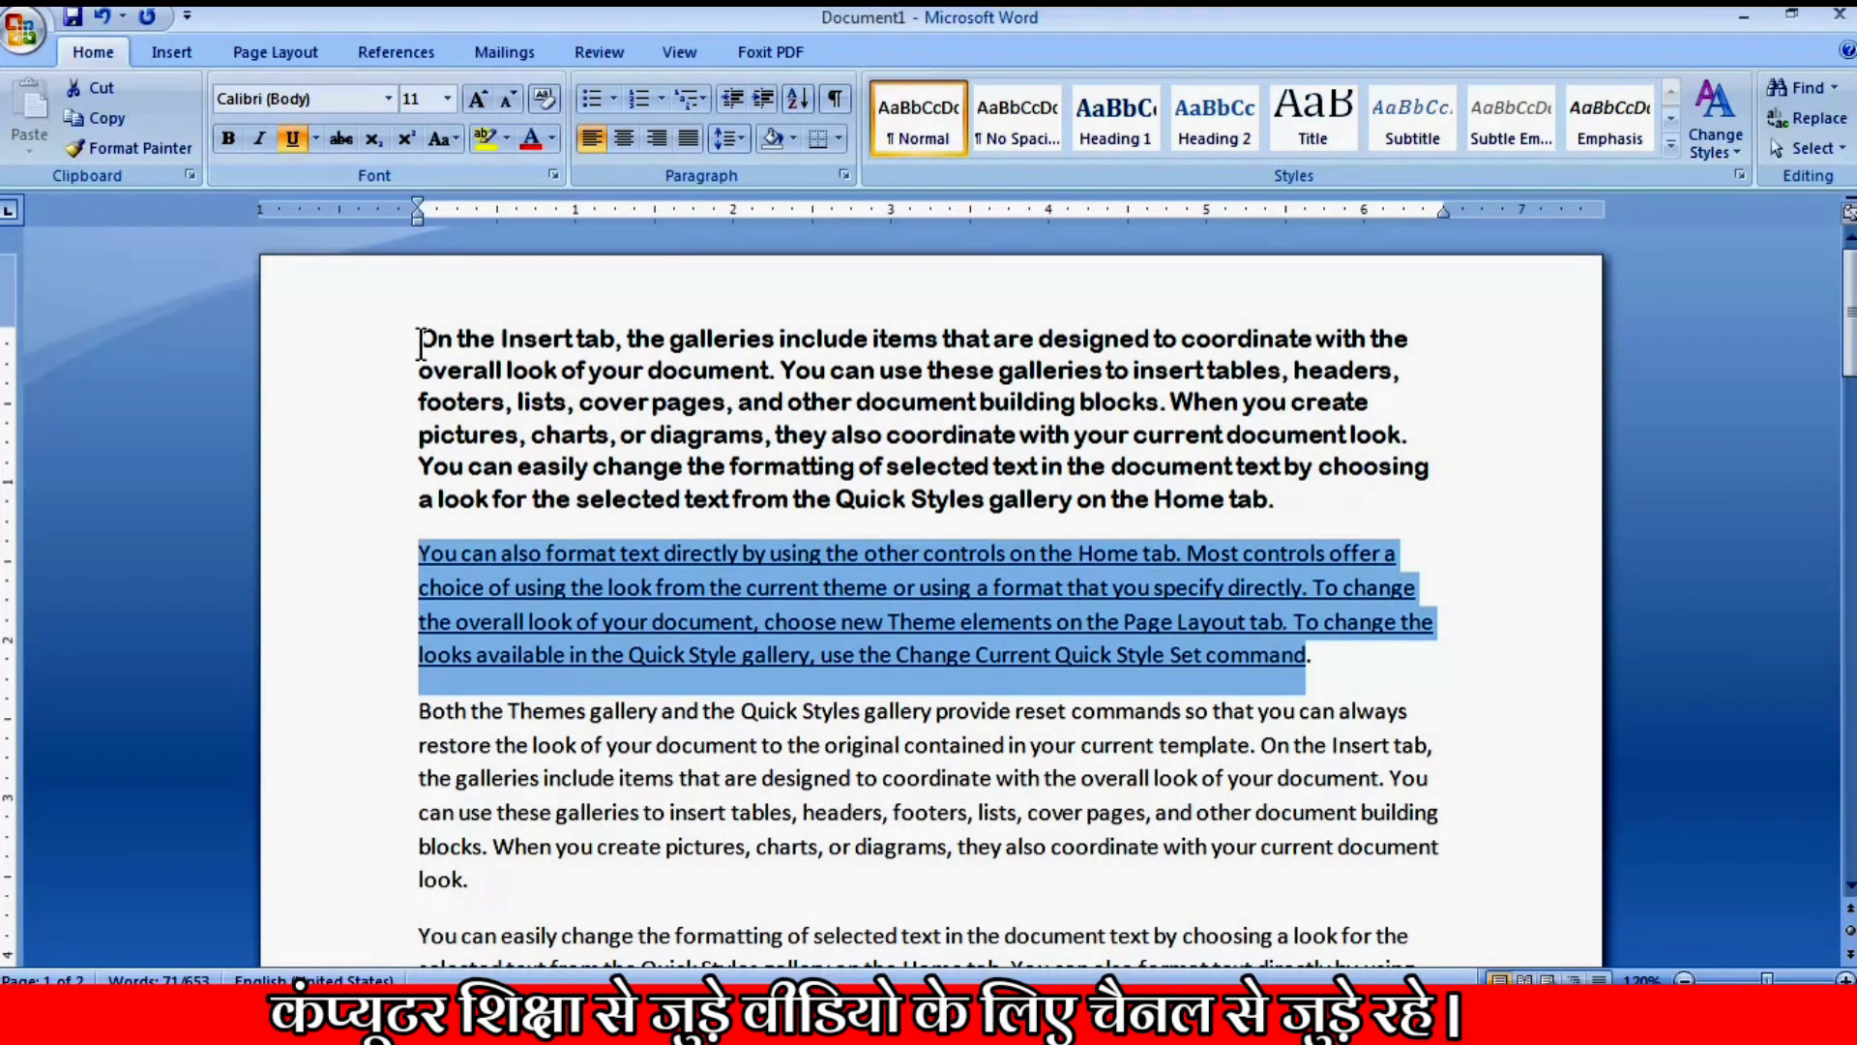
{"action": "left_click", "coordinate": [557, 605]}
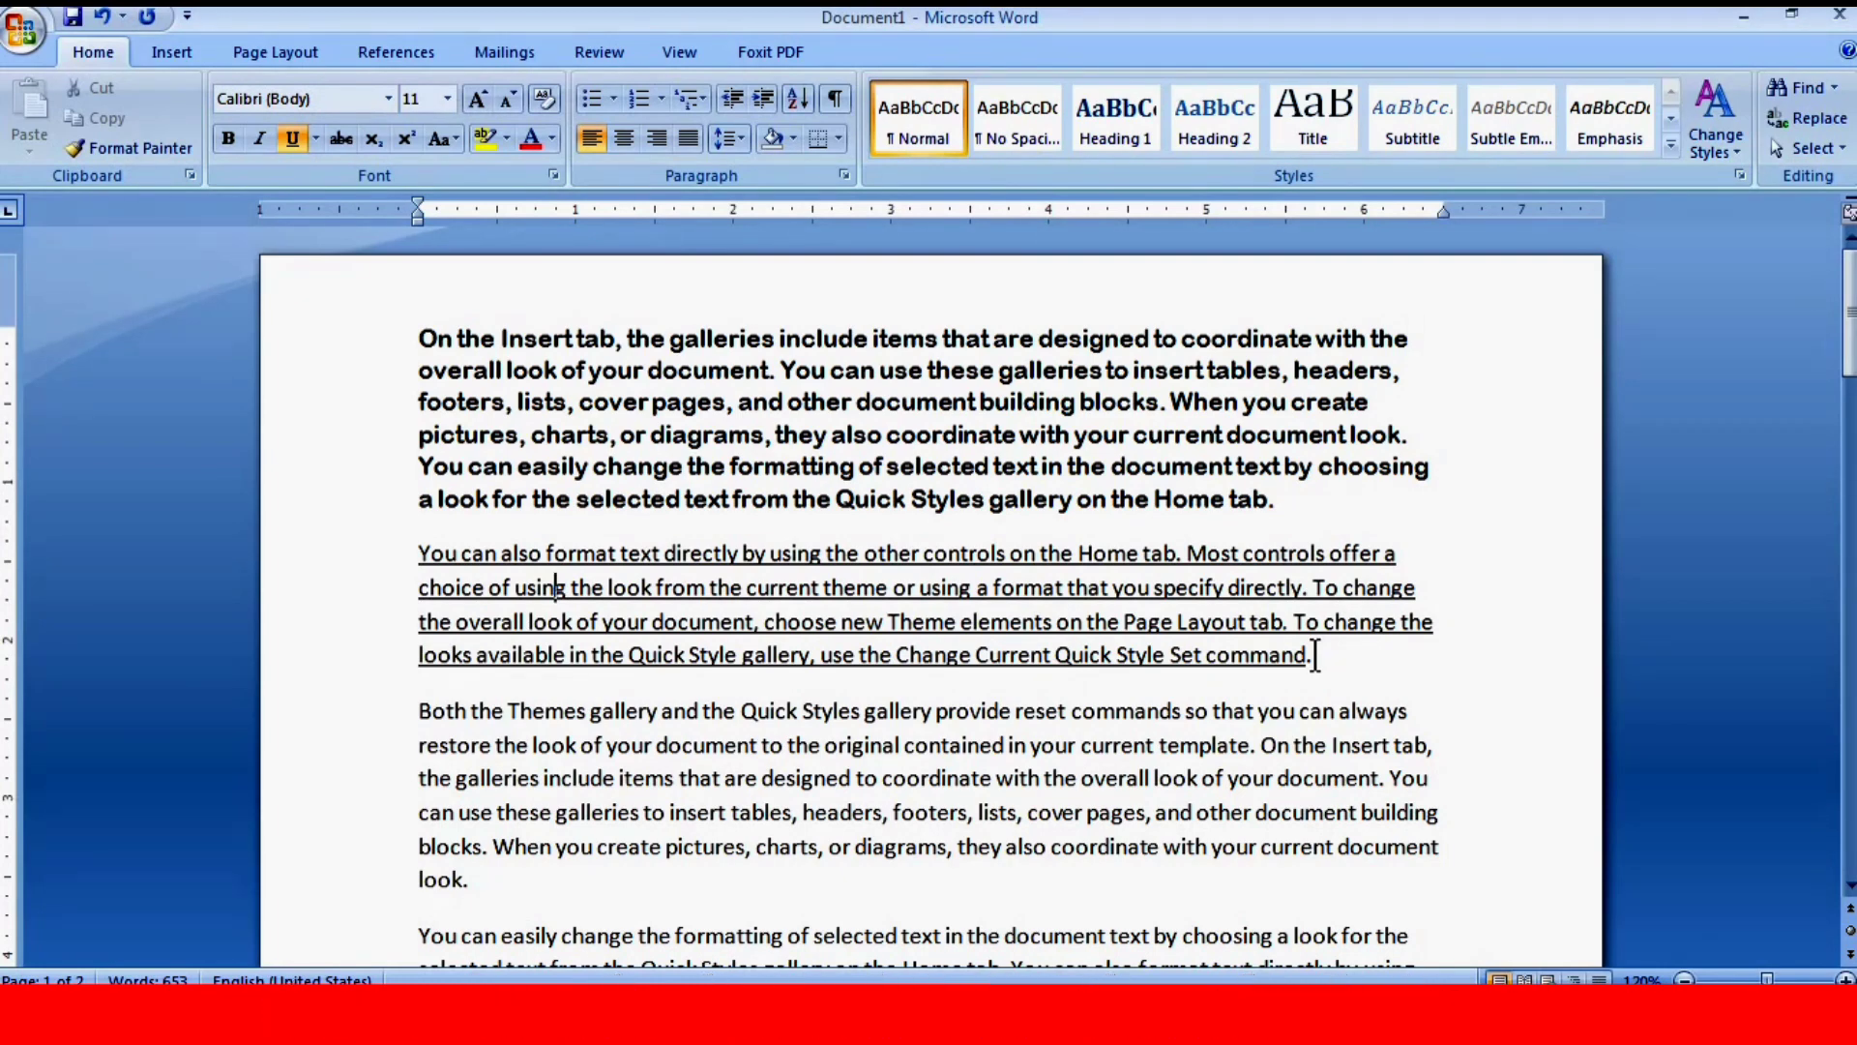
{"action": "mouse_move", "coordinate": [1315, 654]}
{"action": "left_mouse_down"}
{"action": "mouse_move", "coordinate": [665, 527]}
{"action": "mouse_move", "coordinate": [423, 546]}
{"action": "left_mouse_up"}
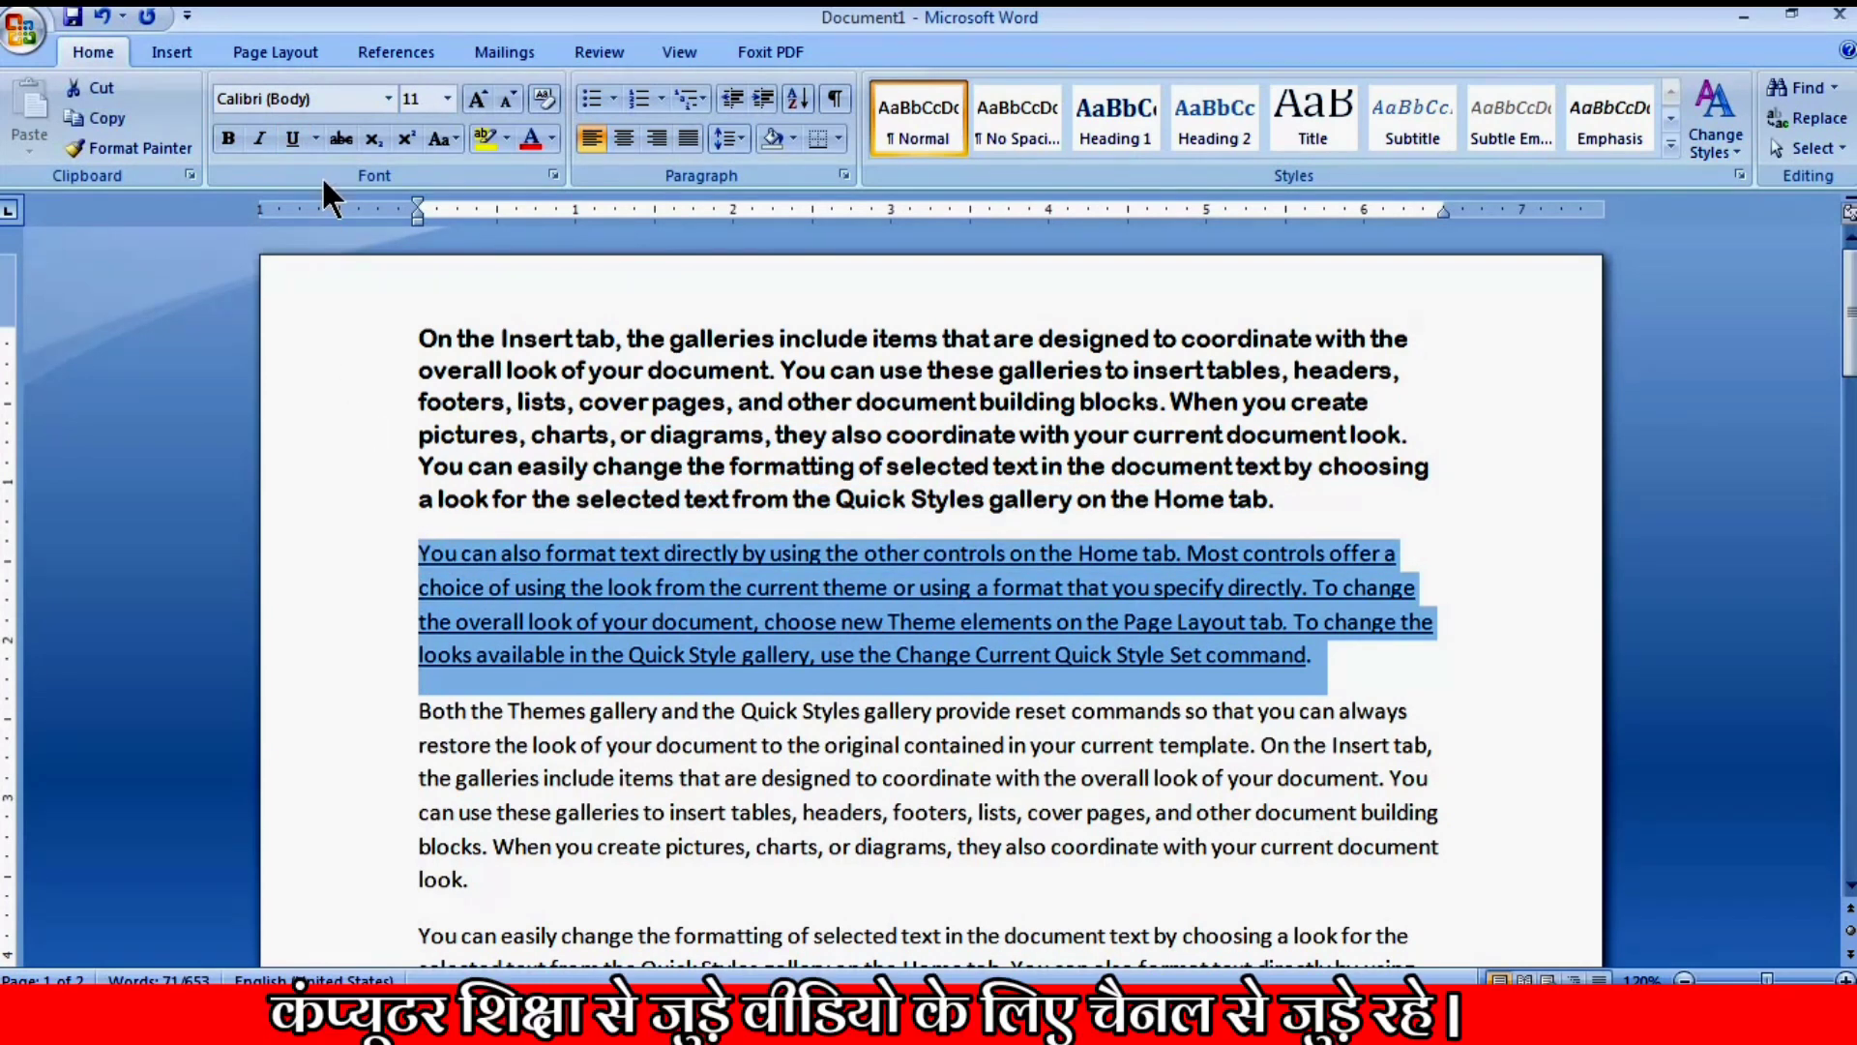
{"action": "key", "text": "ctrl+u"}
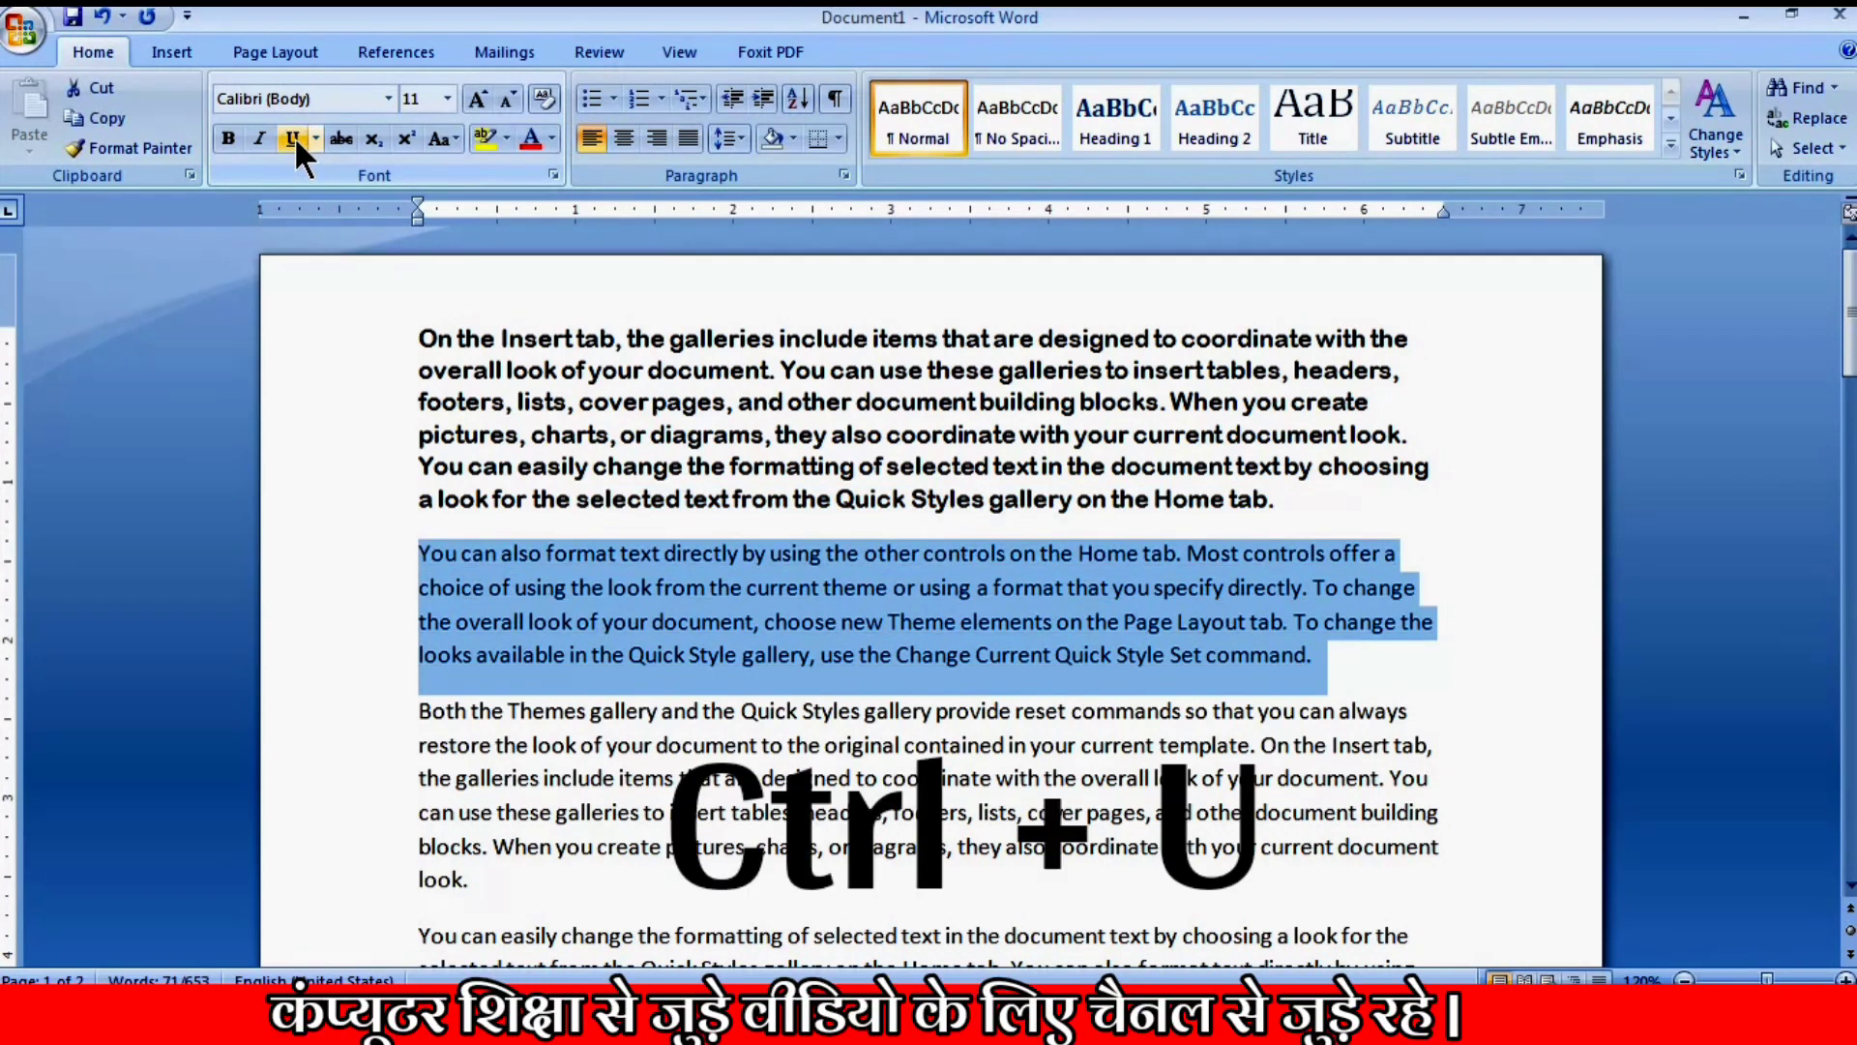
{"action": "left_click", "coordinate": [547, 584]}
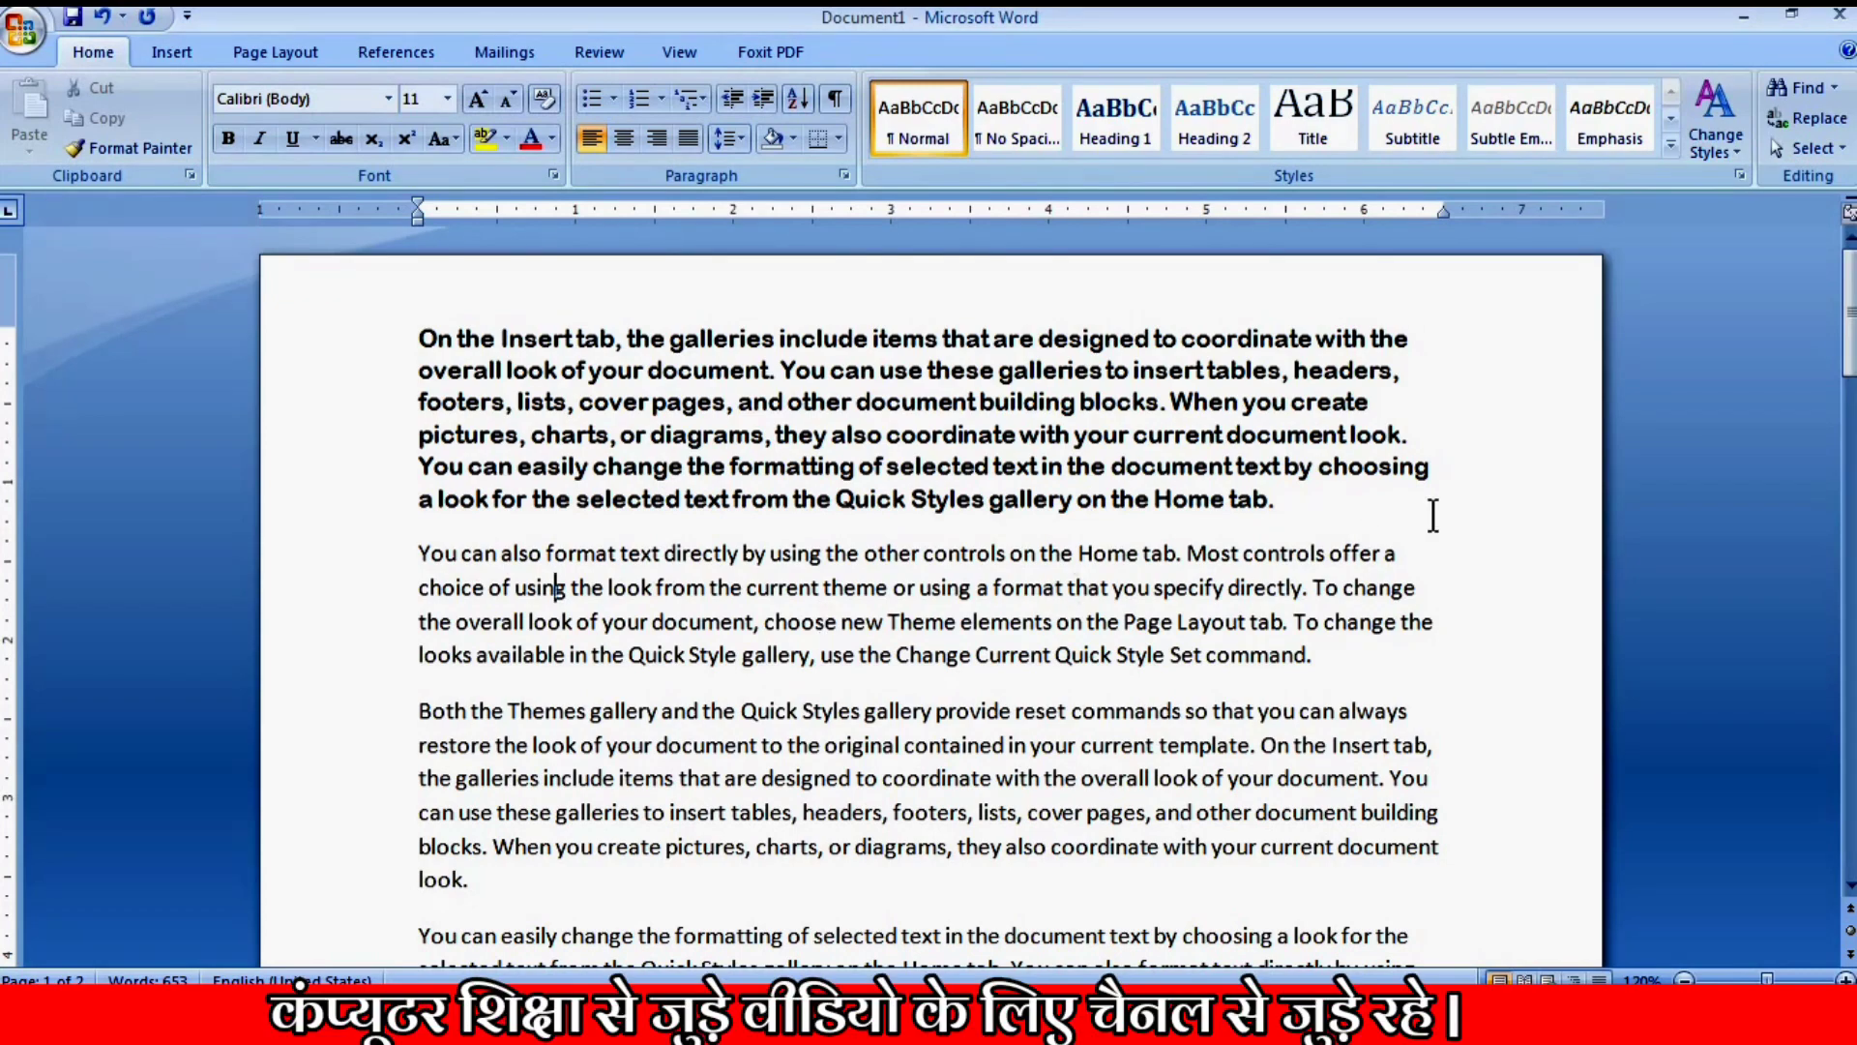
Apply strikethrough to the first two lines of the second paragraph.
{"action": "scroll", "coordinate": [1765, 394], "scroll_direction": "down", "scroll_amount": 1}
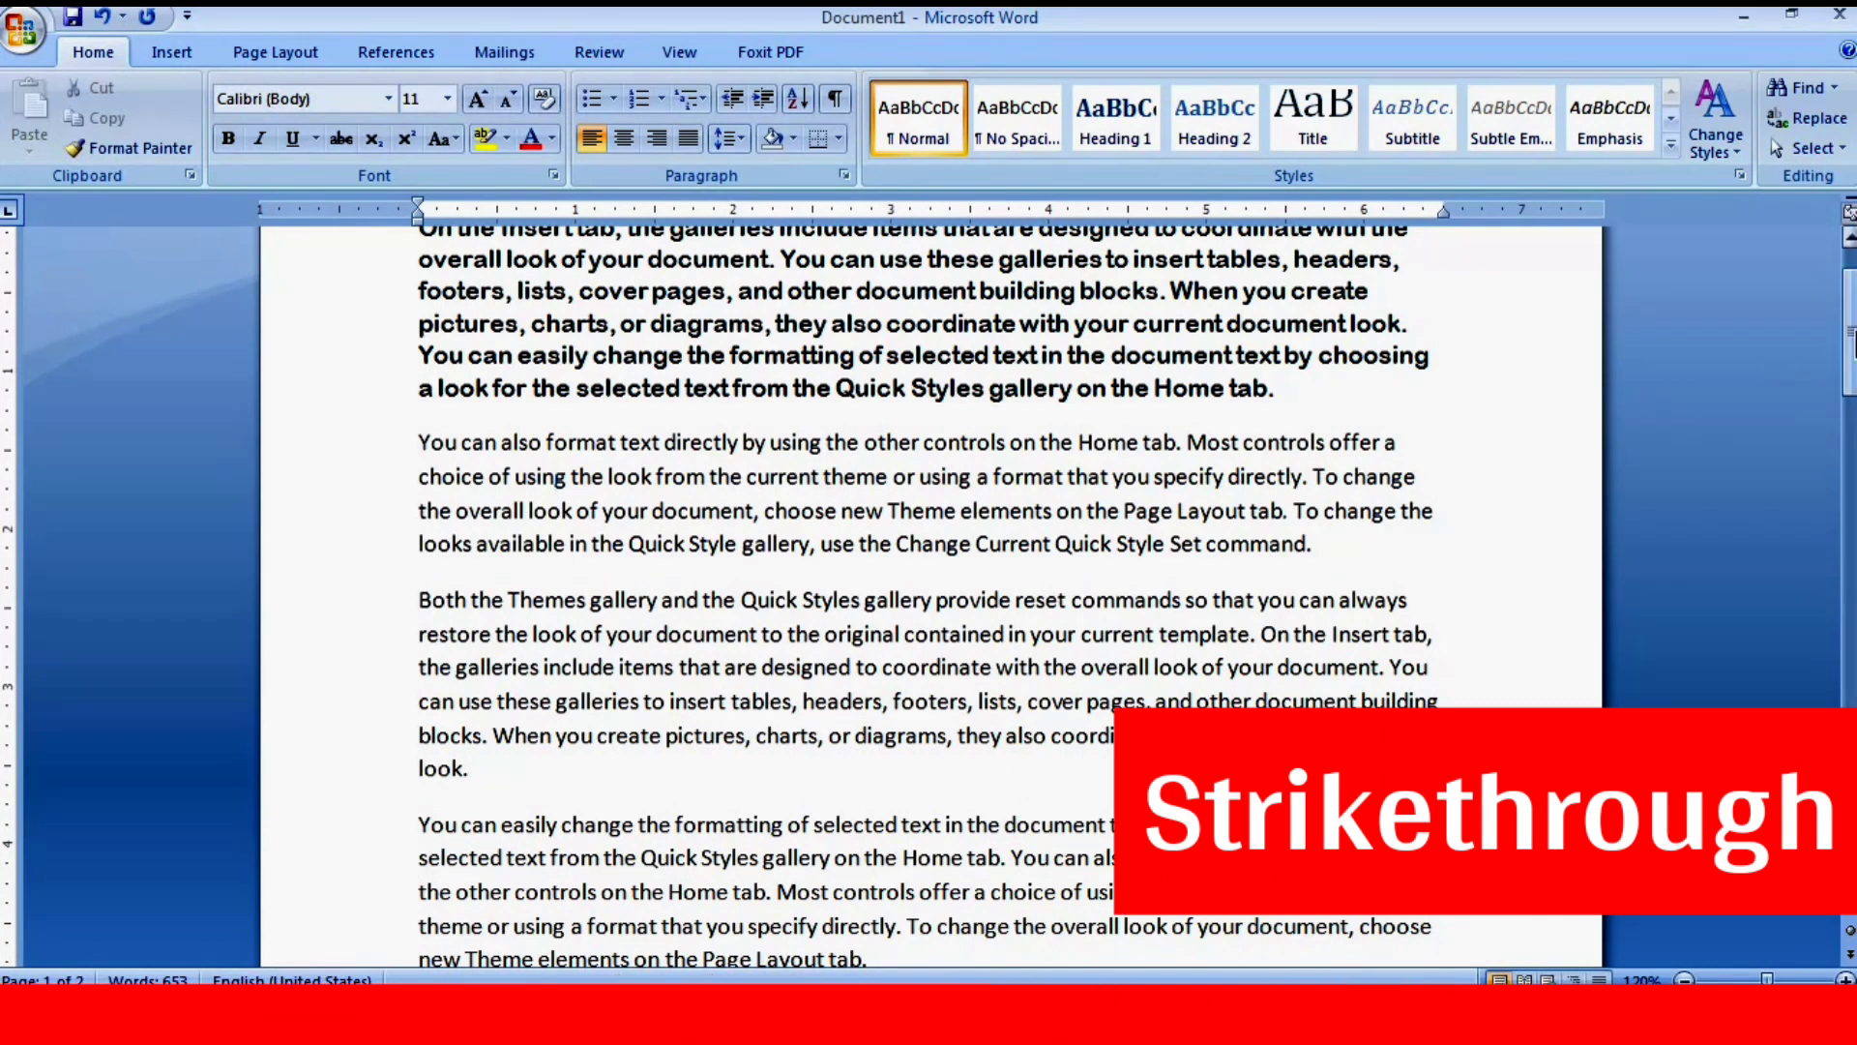
{"action": "scroll", "coordinate": [1852, 339], "scroll_direction": "up", "scroll_amount": 1}
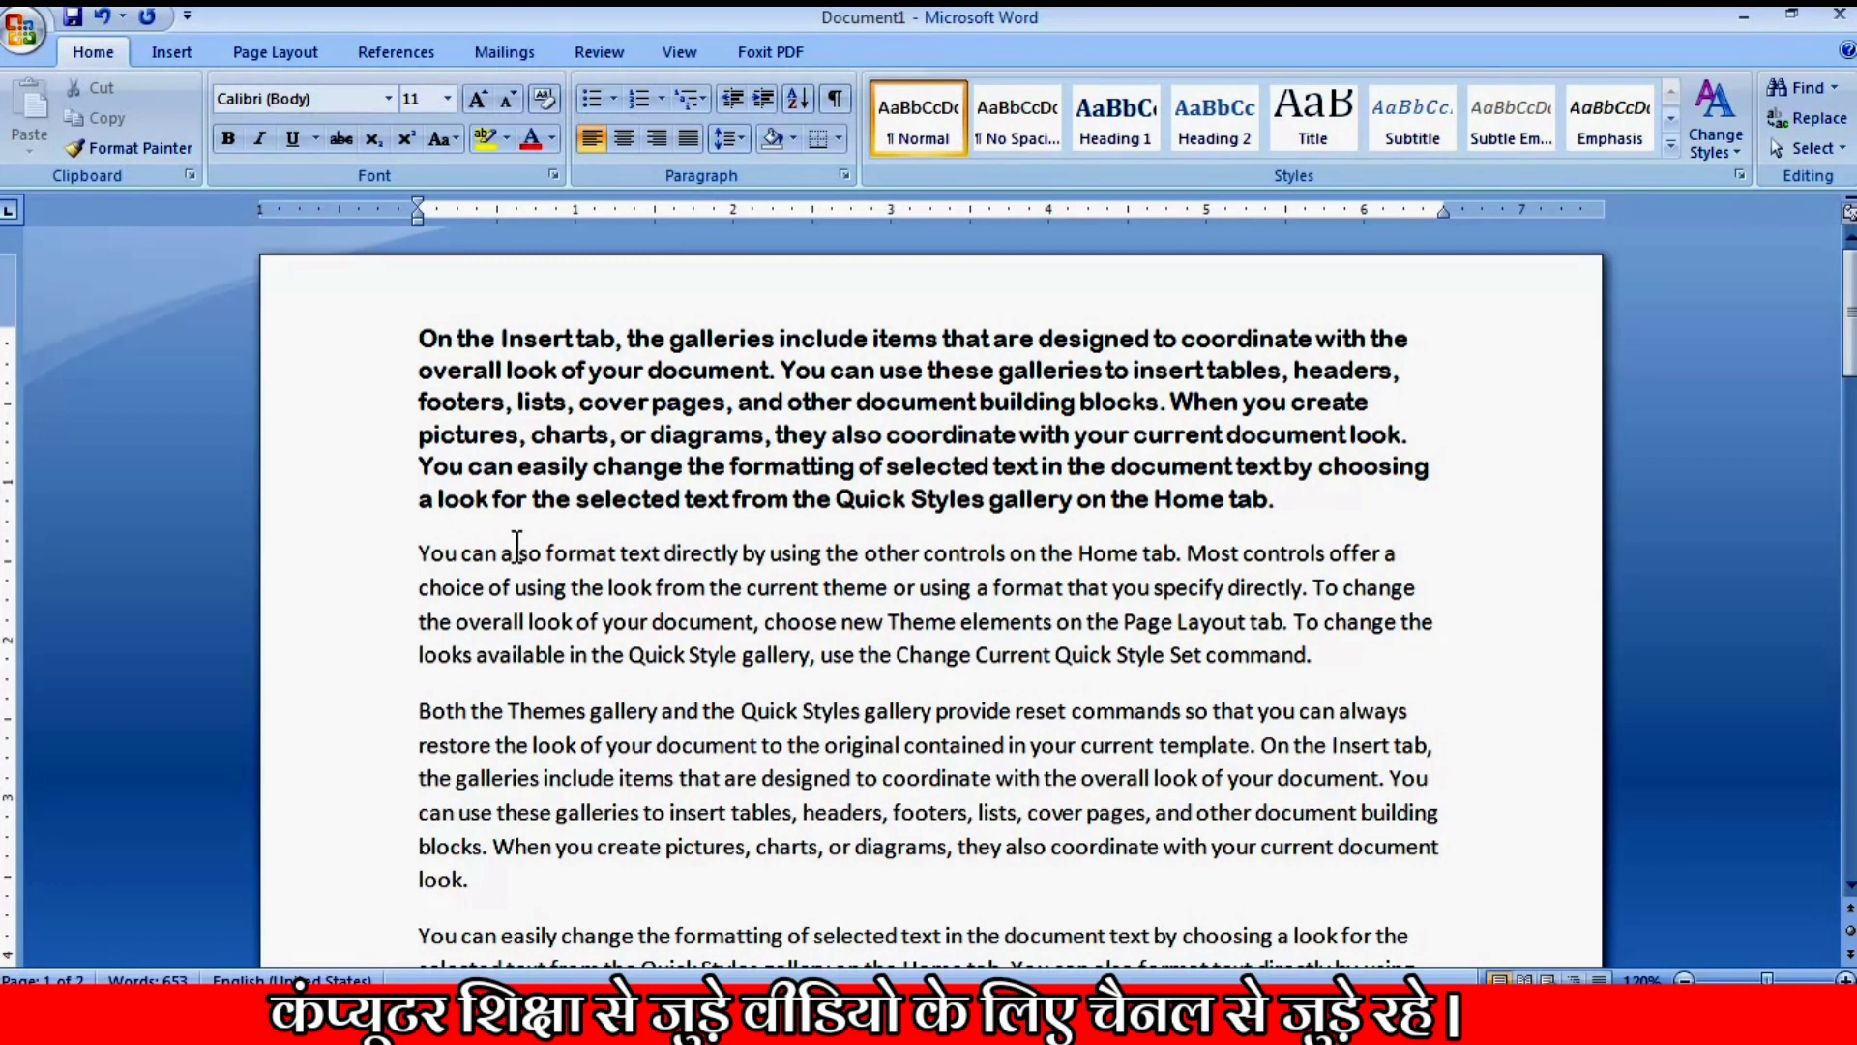
{"action": "left_click", "coordinate": [422, 551]}
{"action": "mouse_move", "coordinate": [421, 551]}
{"action": "left_mouse_down"}
{"action": "mouse_move", "coordinate": [922, 596]}
{"action": "mouse_move", "coordinate": [1414, 587]}
{"action": "left_mouse_up"}
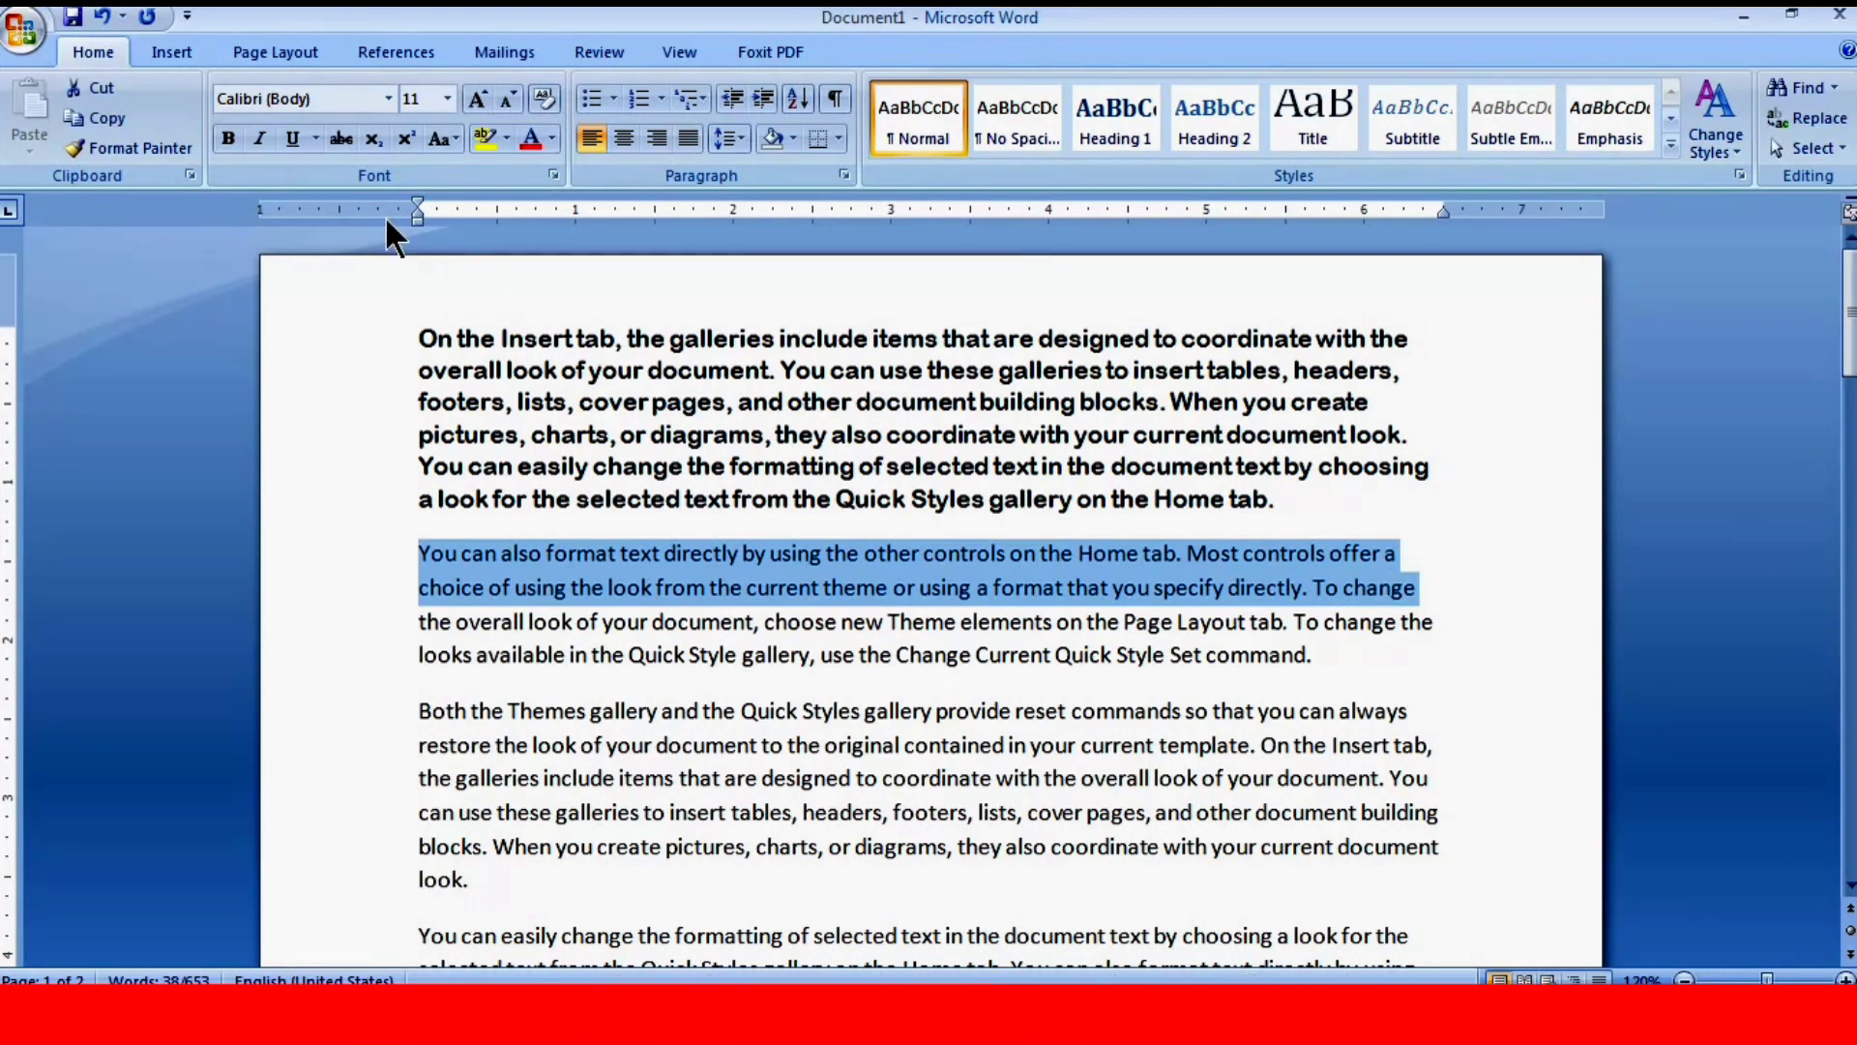
{"action": "left_click", "coordinate": [339, 139]}
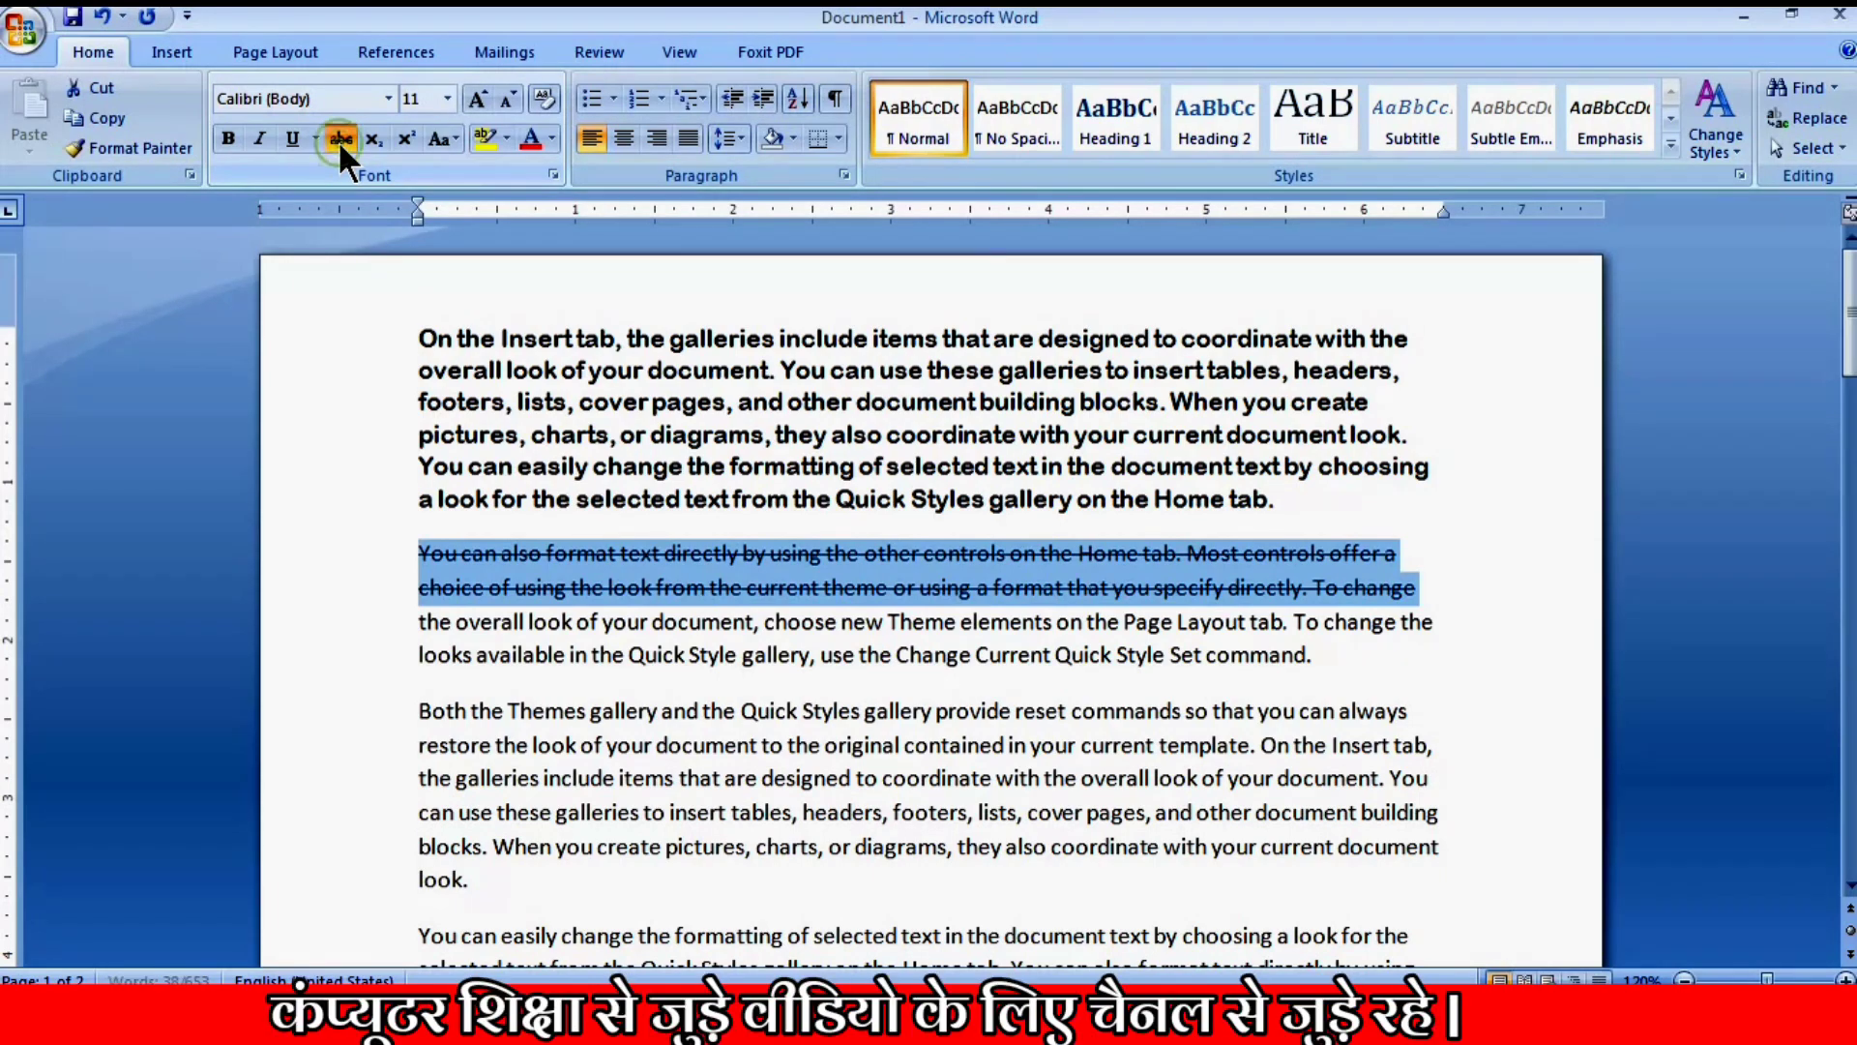
{"action": "left_click", "coordinate": [497, 581]}
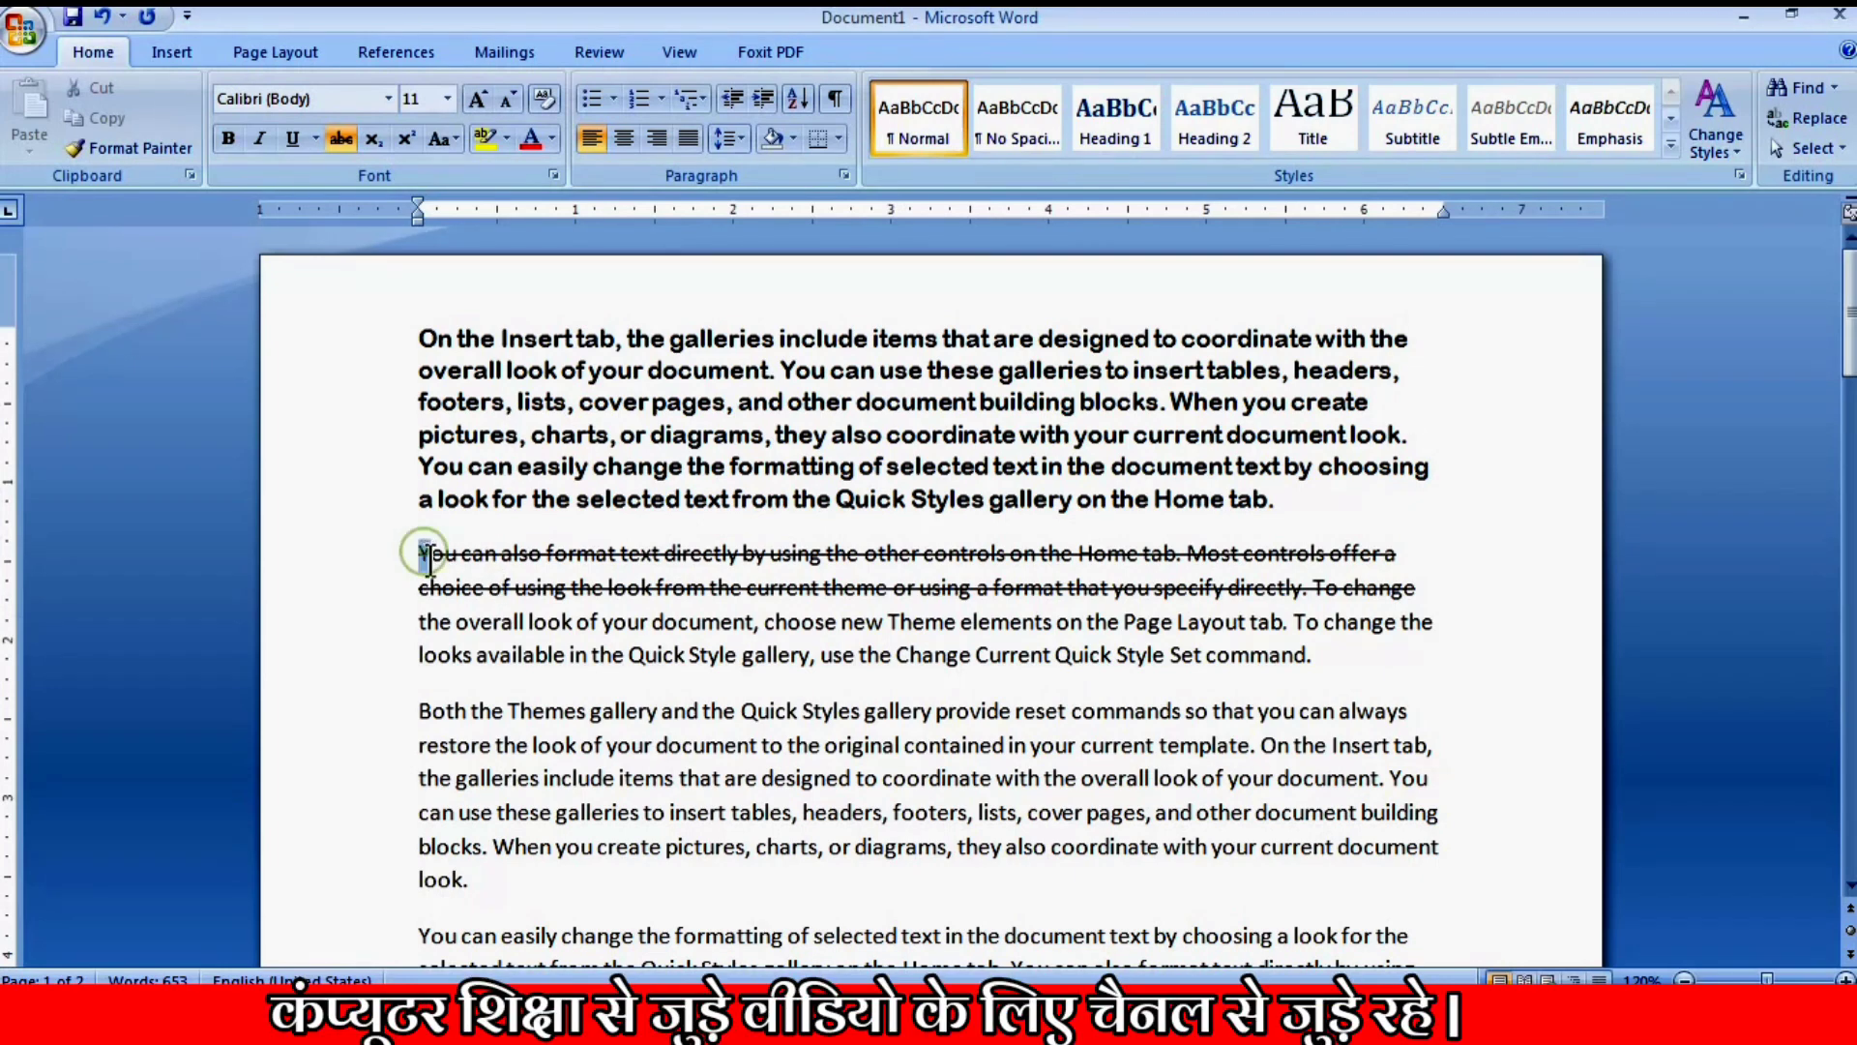
Reselect those struck-through lines and turn strikethrough off again.
{"action": "left_click_drag", "start_coordinate": [422, 554], "coordinate": [1030, 584]}
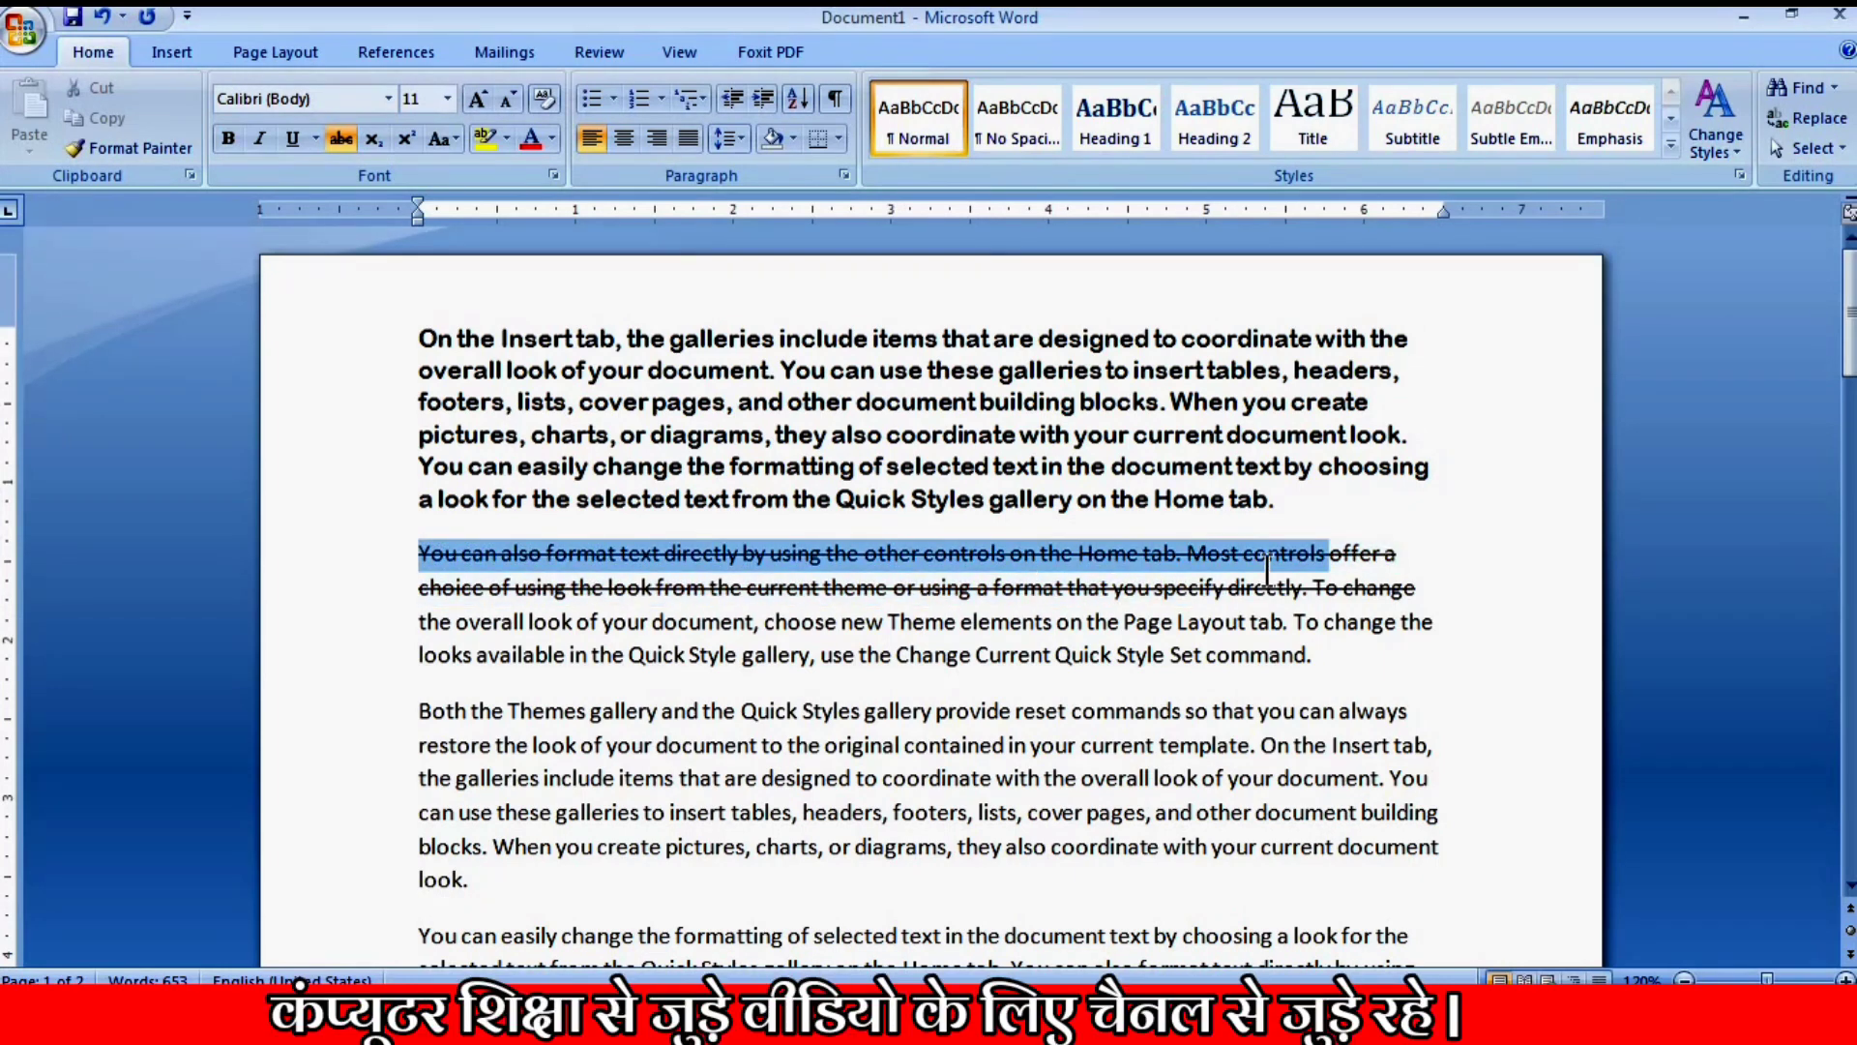
{"action": "left_click_drag", "start_coordinate": [1030, 584], "coordinate": [1412, 589]}
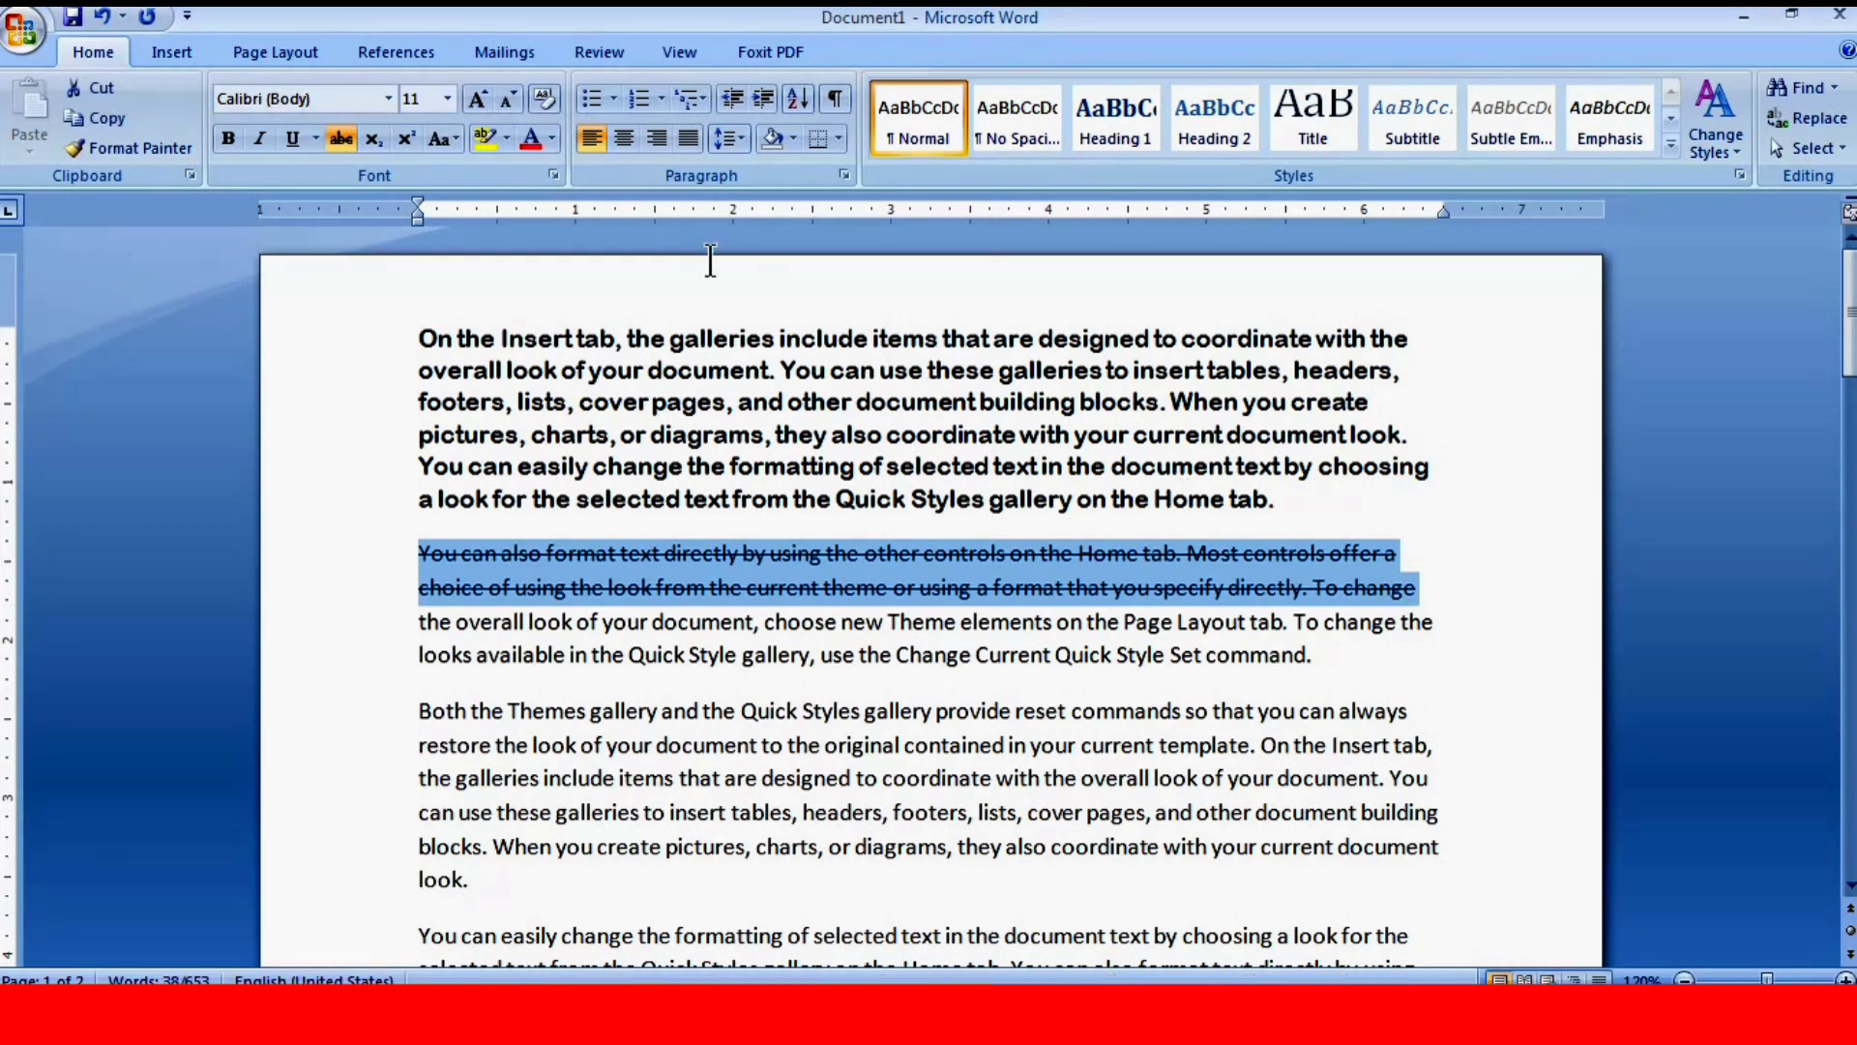
{"action": "left_click", "coordinate": [337, 138]}
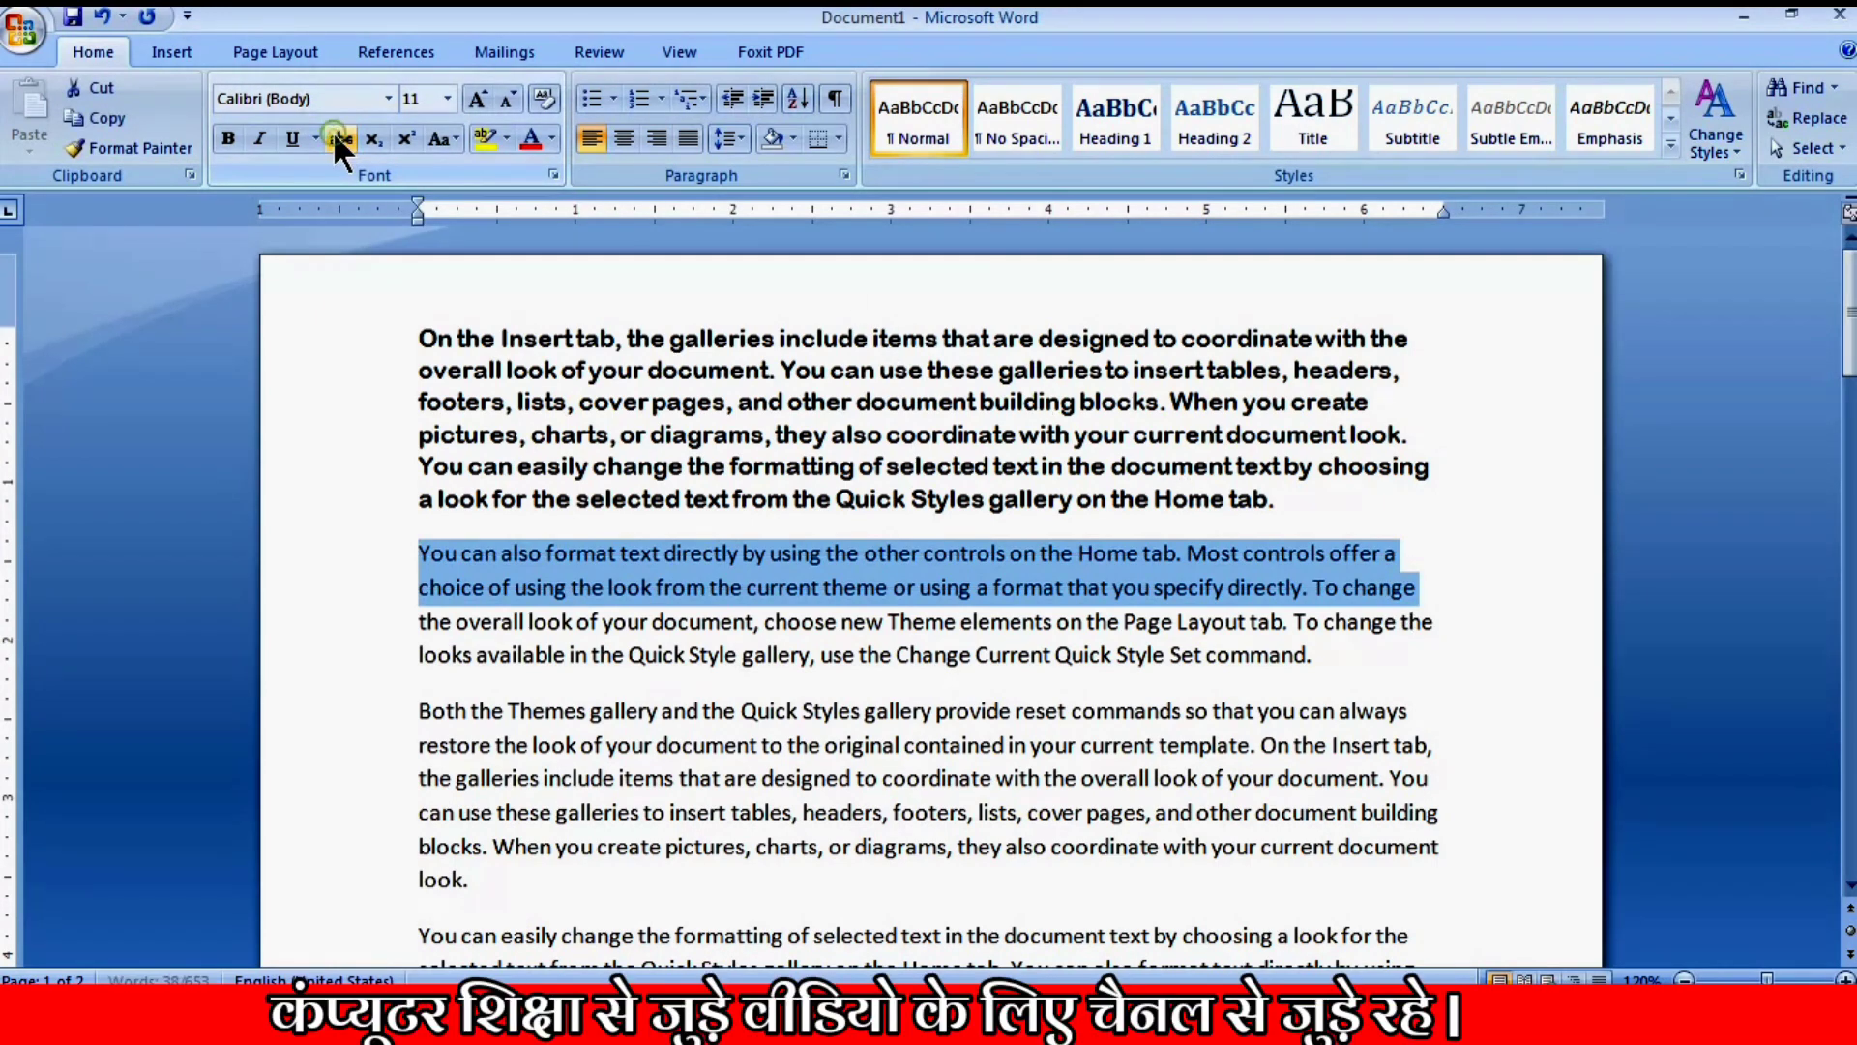
{"action": "left_click", "coordinate": [474, 560]}
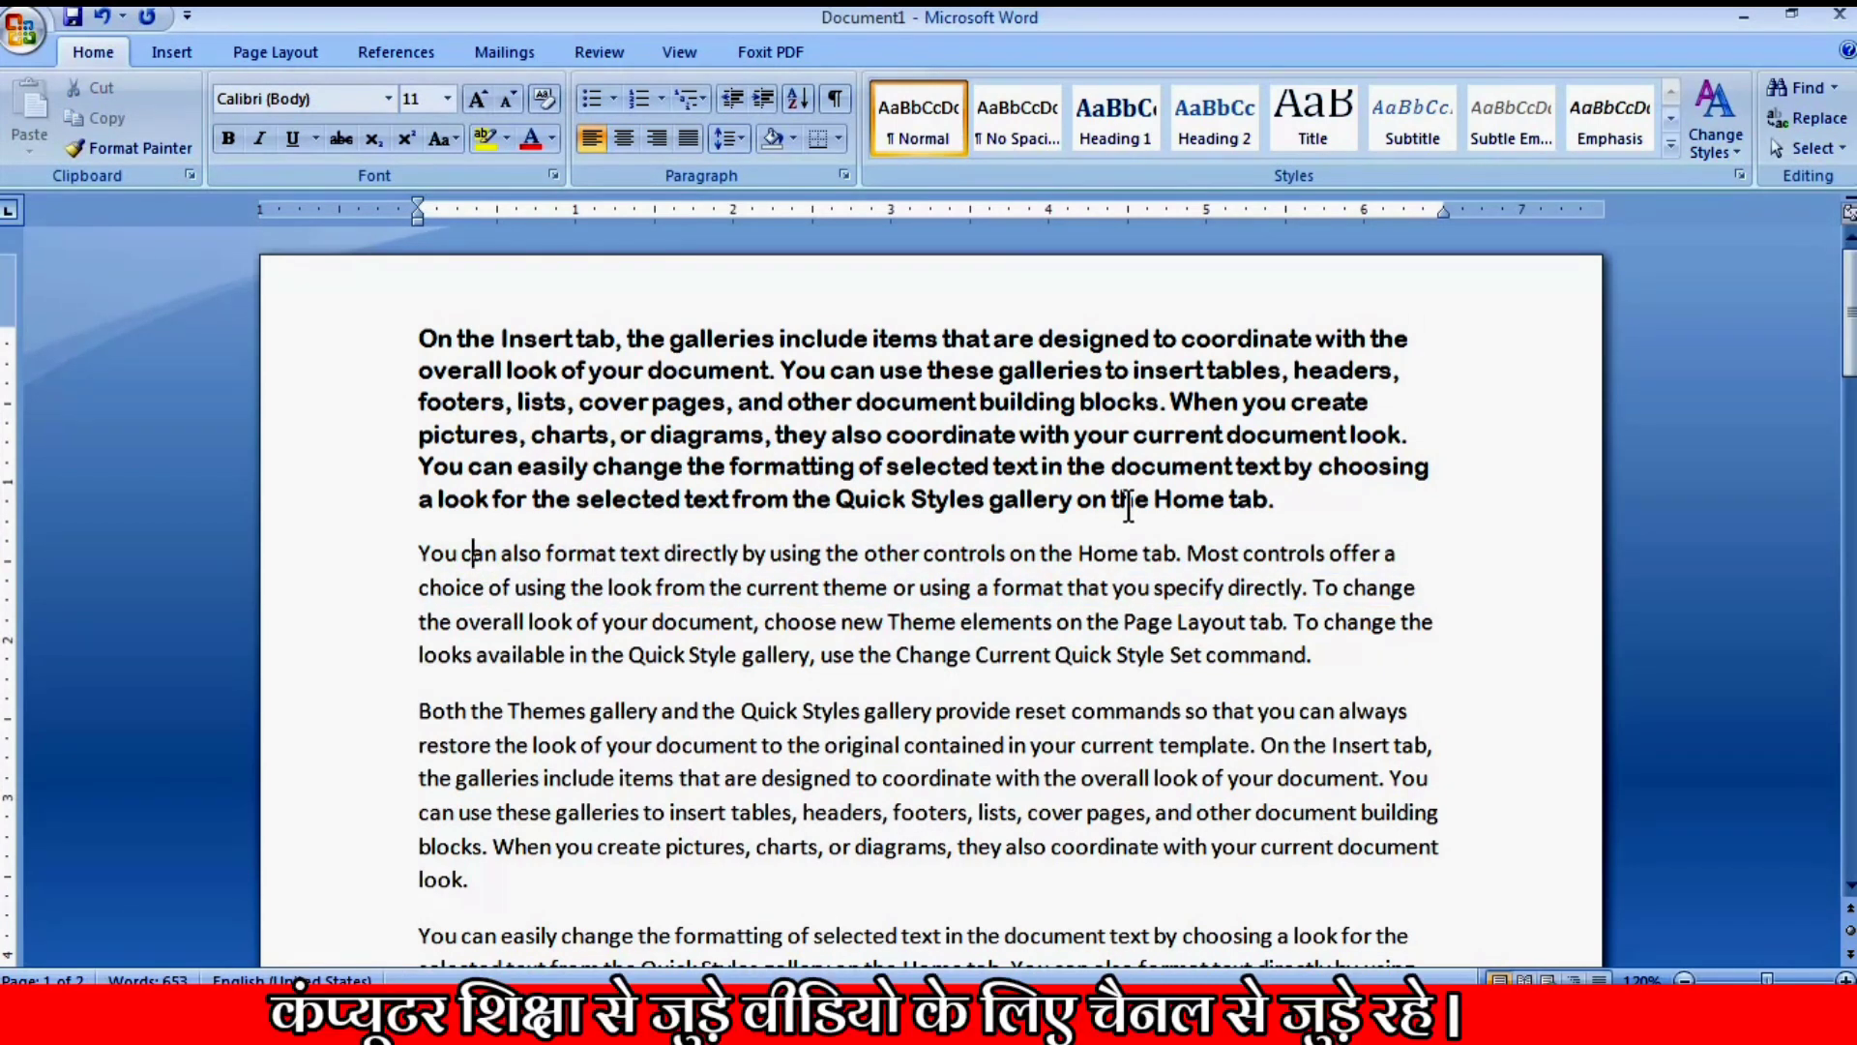
Start a new line after the last sentence on page 2 and type H2O.
{"action": "left_click_drag", "start_coordinate": [1847, 362], "coordinate": [1847, 590]}
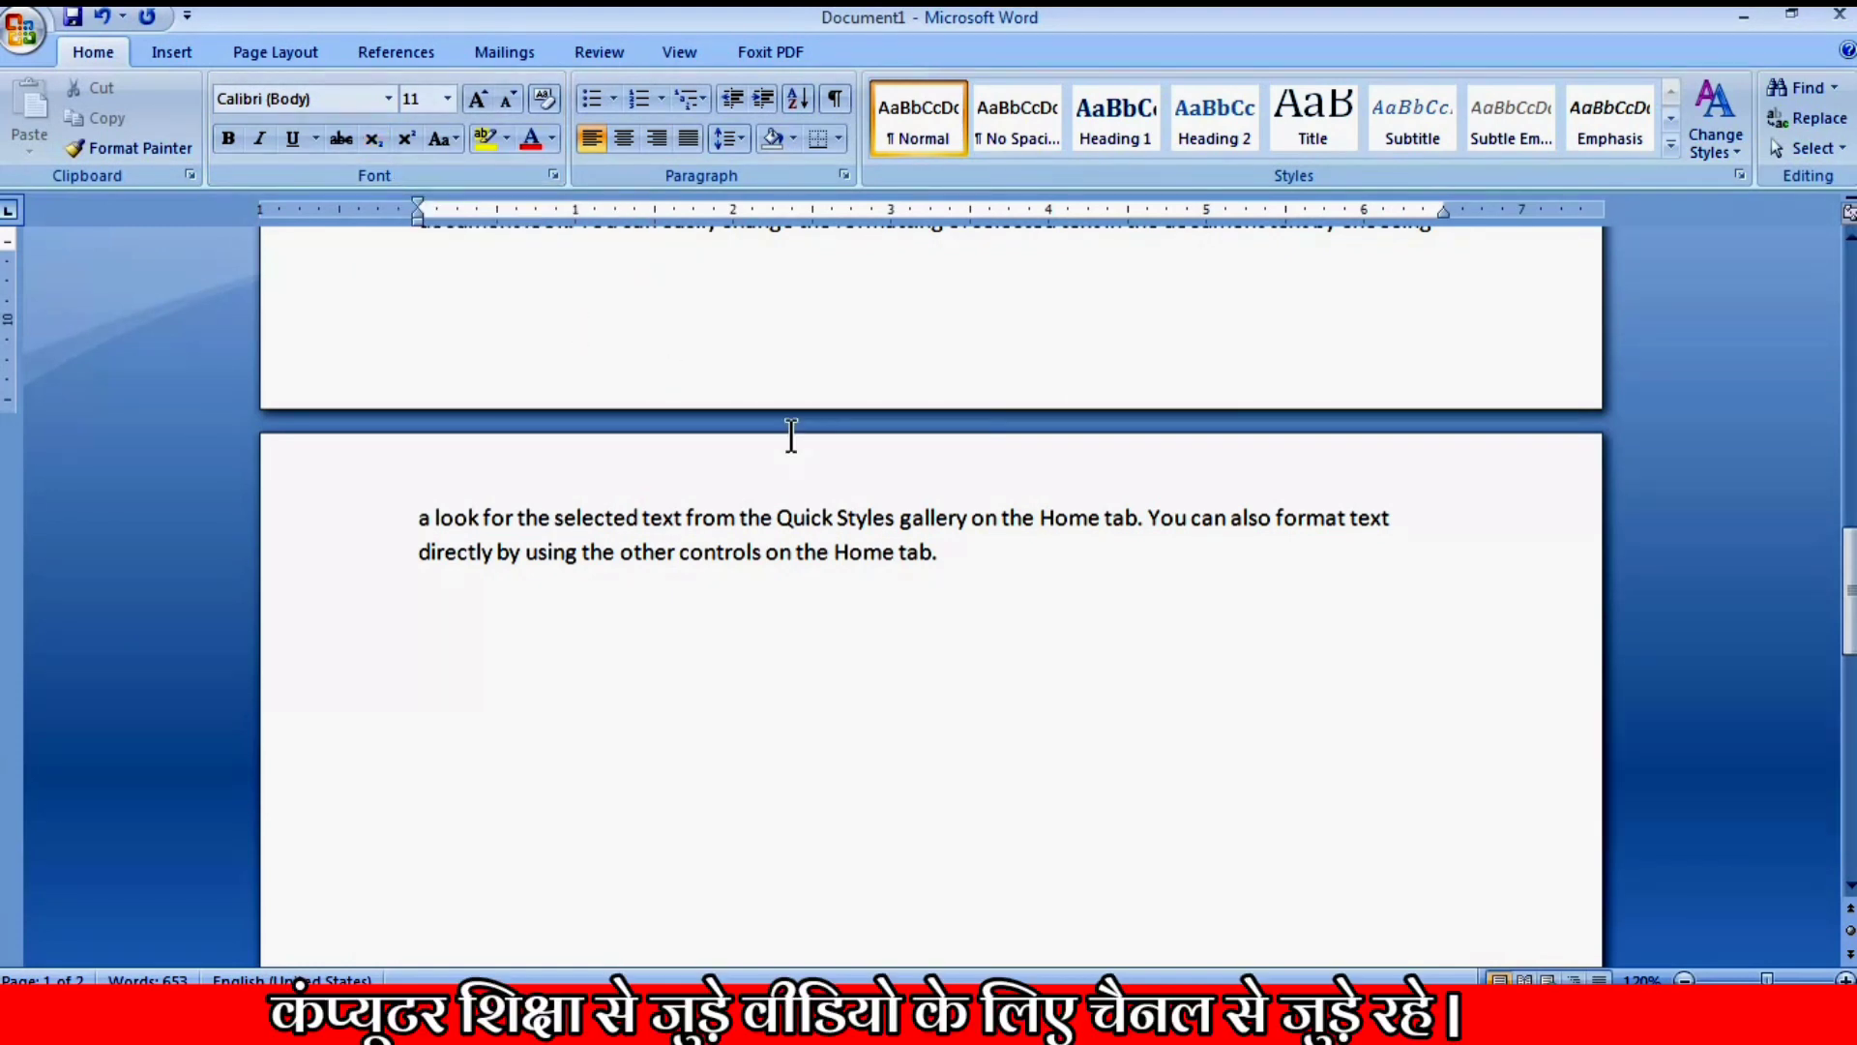
{"action": "left_click", "coordinate": [984, 563]}
{"action": "key", "text": "Return"}
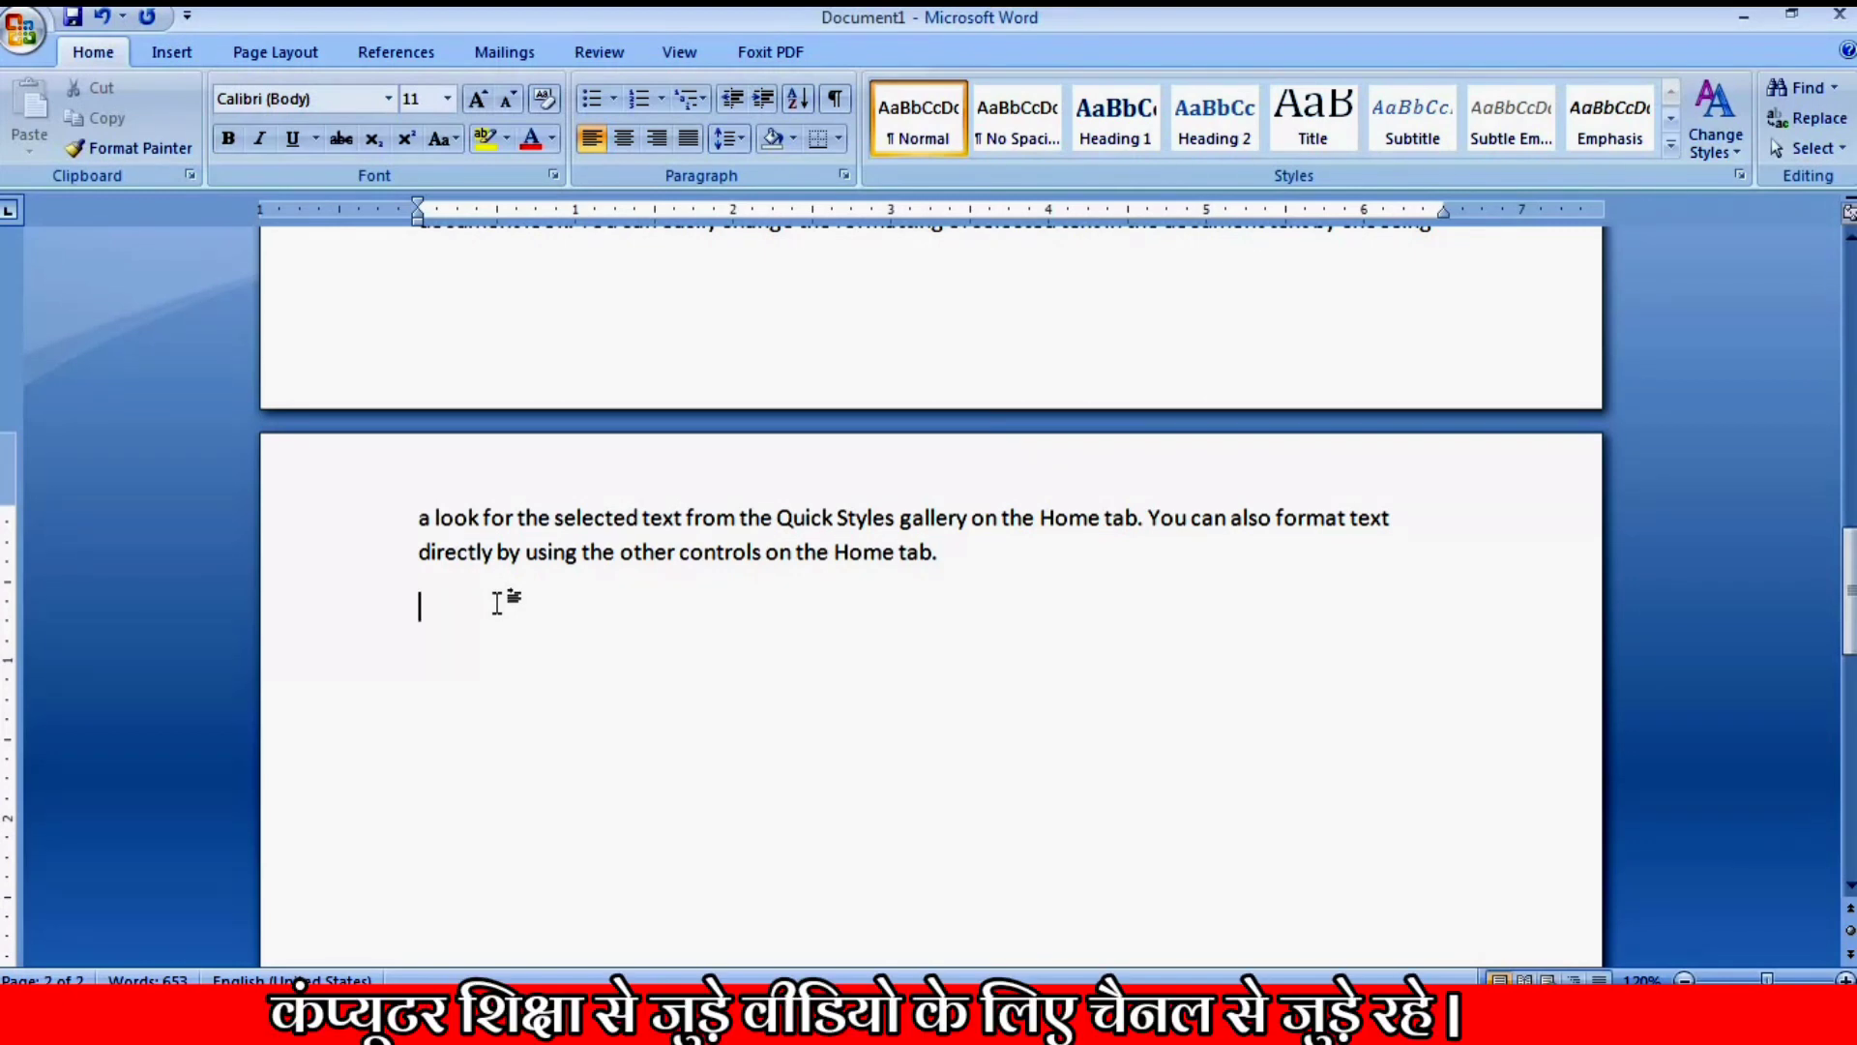
{"action": "type", "text": "H"}
{"action": "type", "text": "2"}
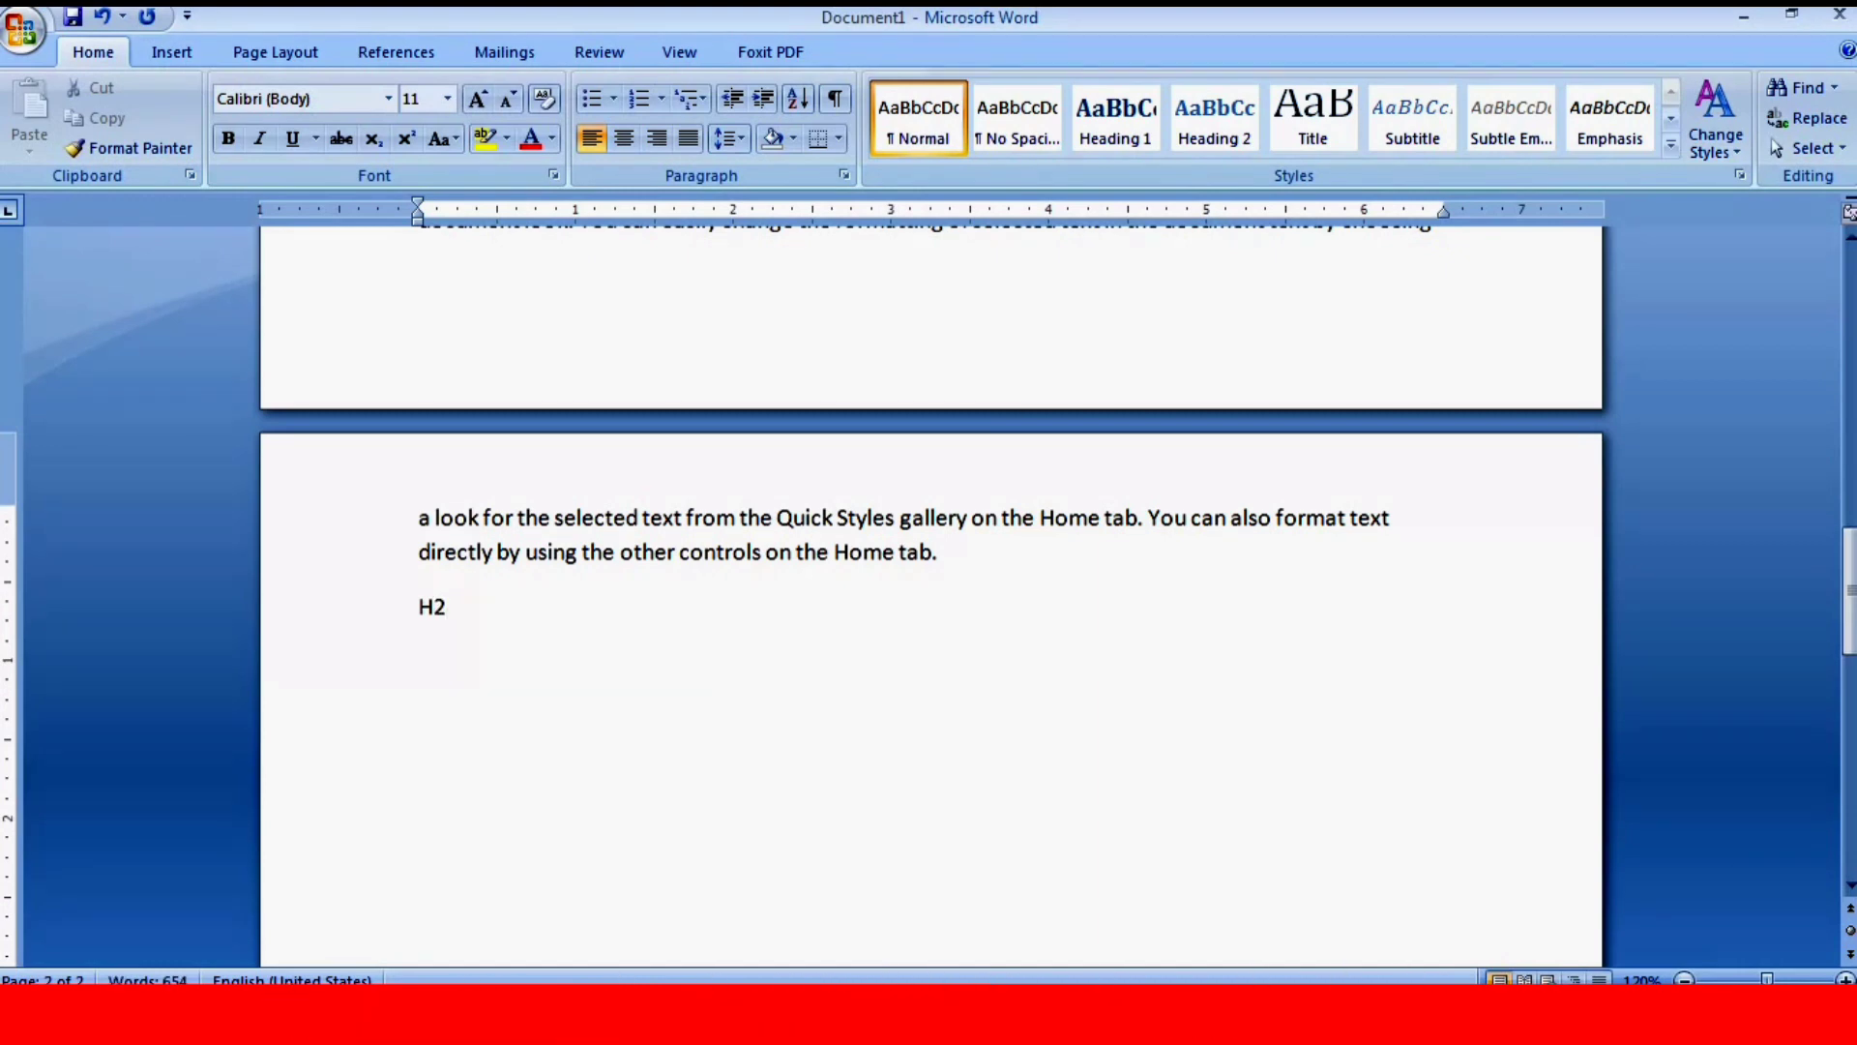
{"action": "type", "text": "O"}
Make the 2 in H2O a subscript and begin a new line.
{"action": "left_click_drag", "start_coordinate": [445, 607], "coordinate": [434, 607]}
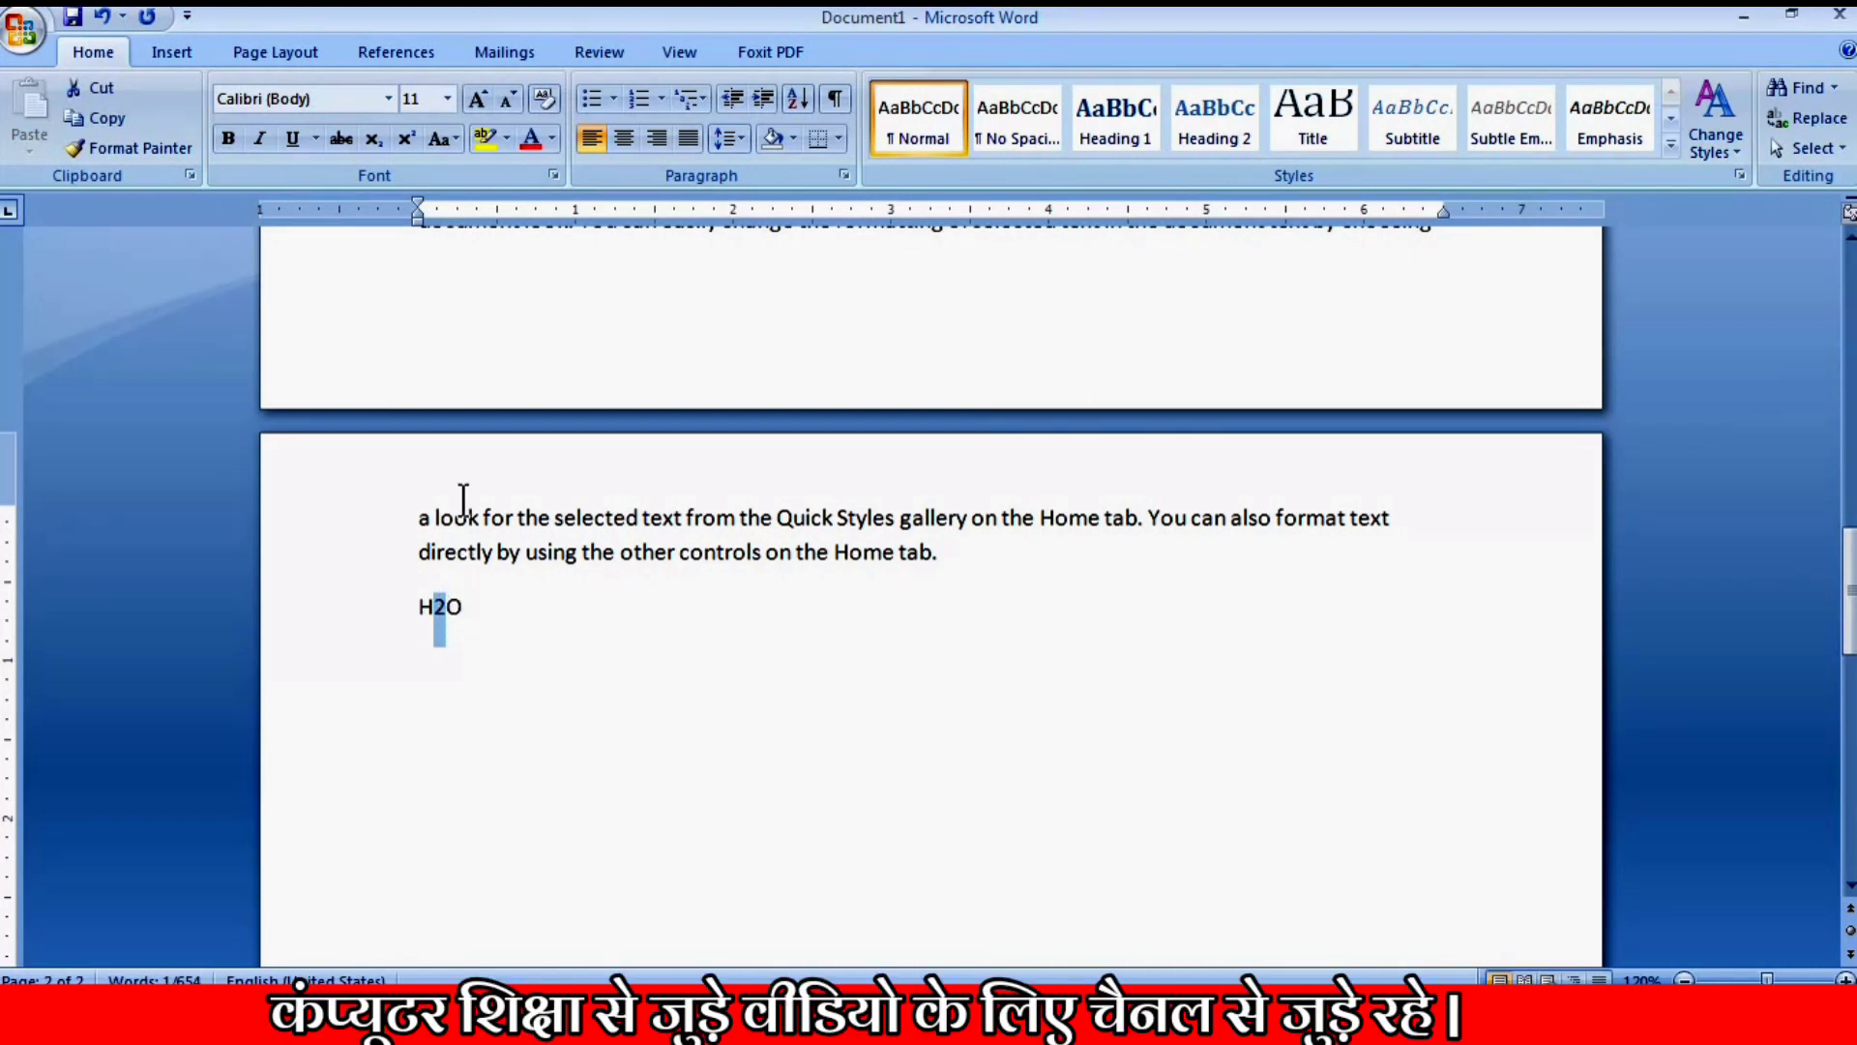
{"action": "left_click", "coordinate": [375, 138]}
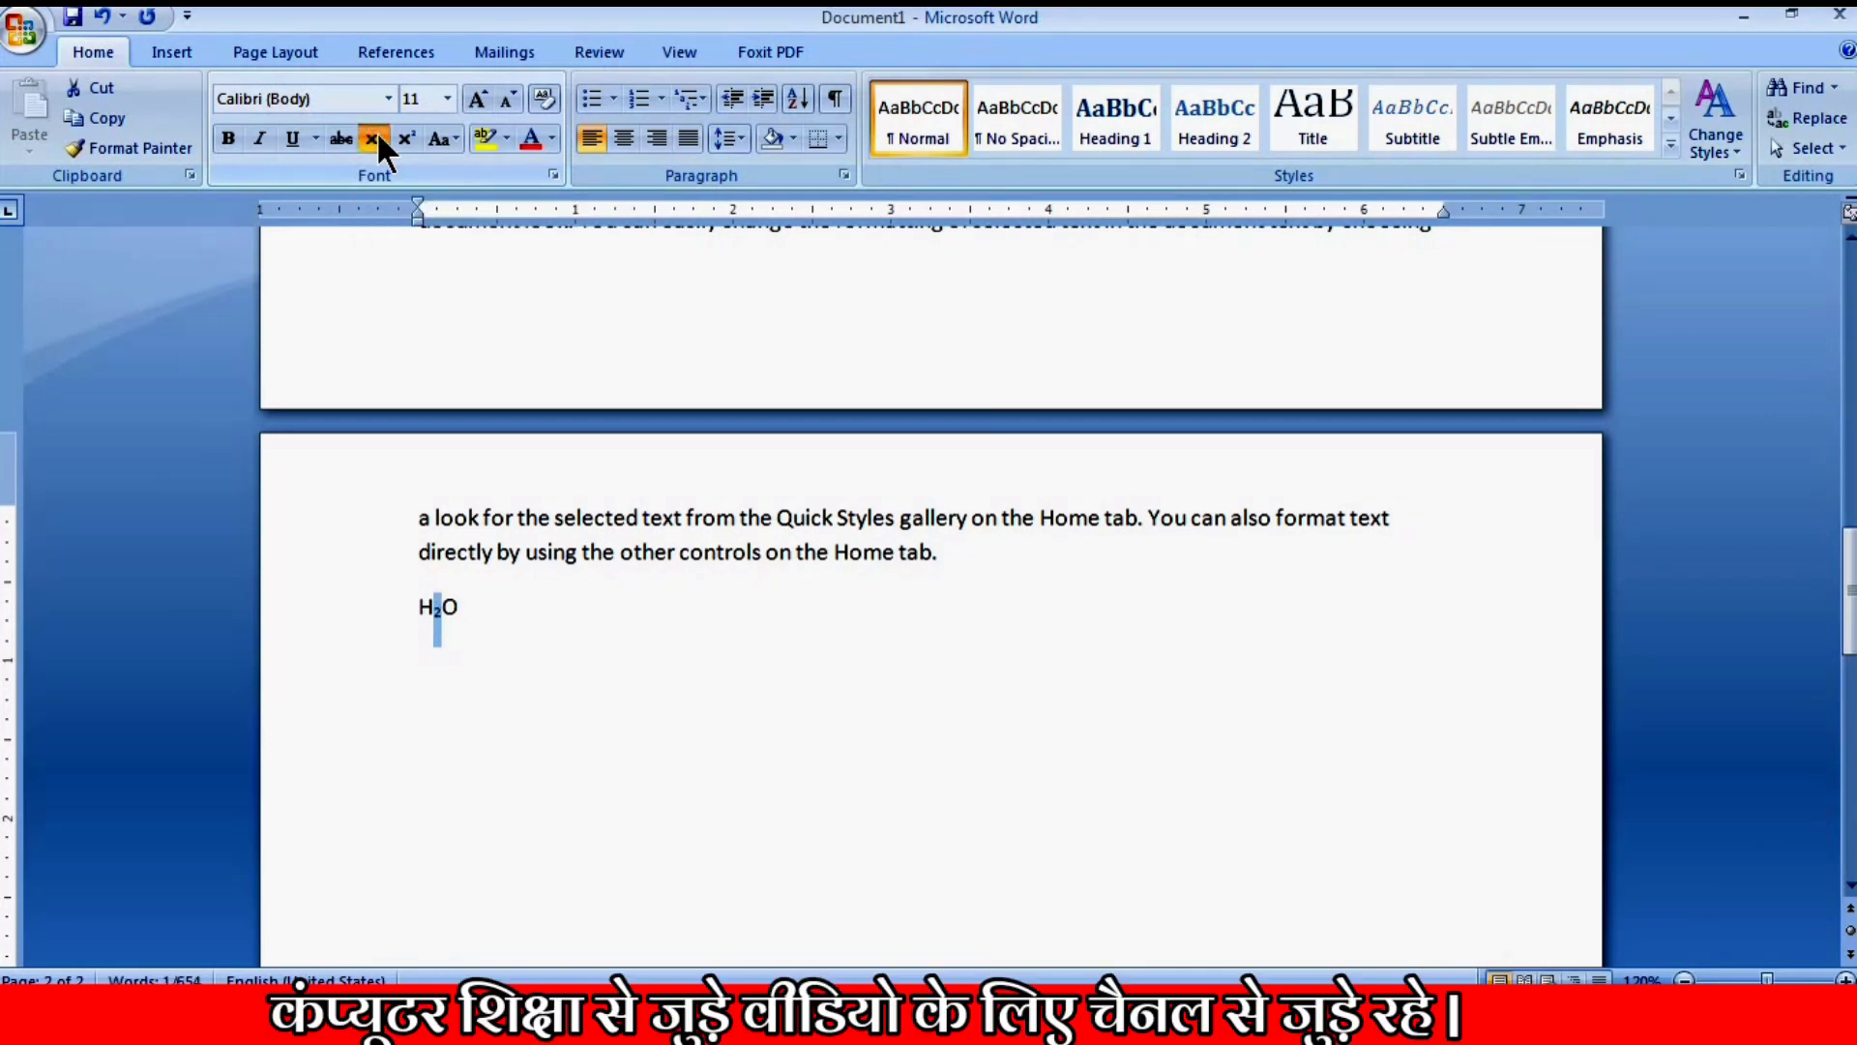
{"action": "left_click", "coordinate": [473, 611]}
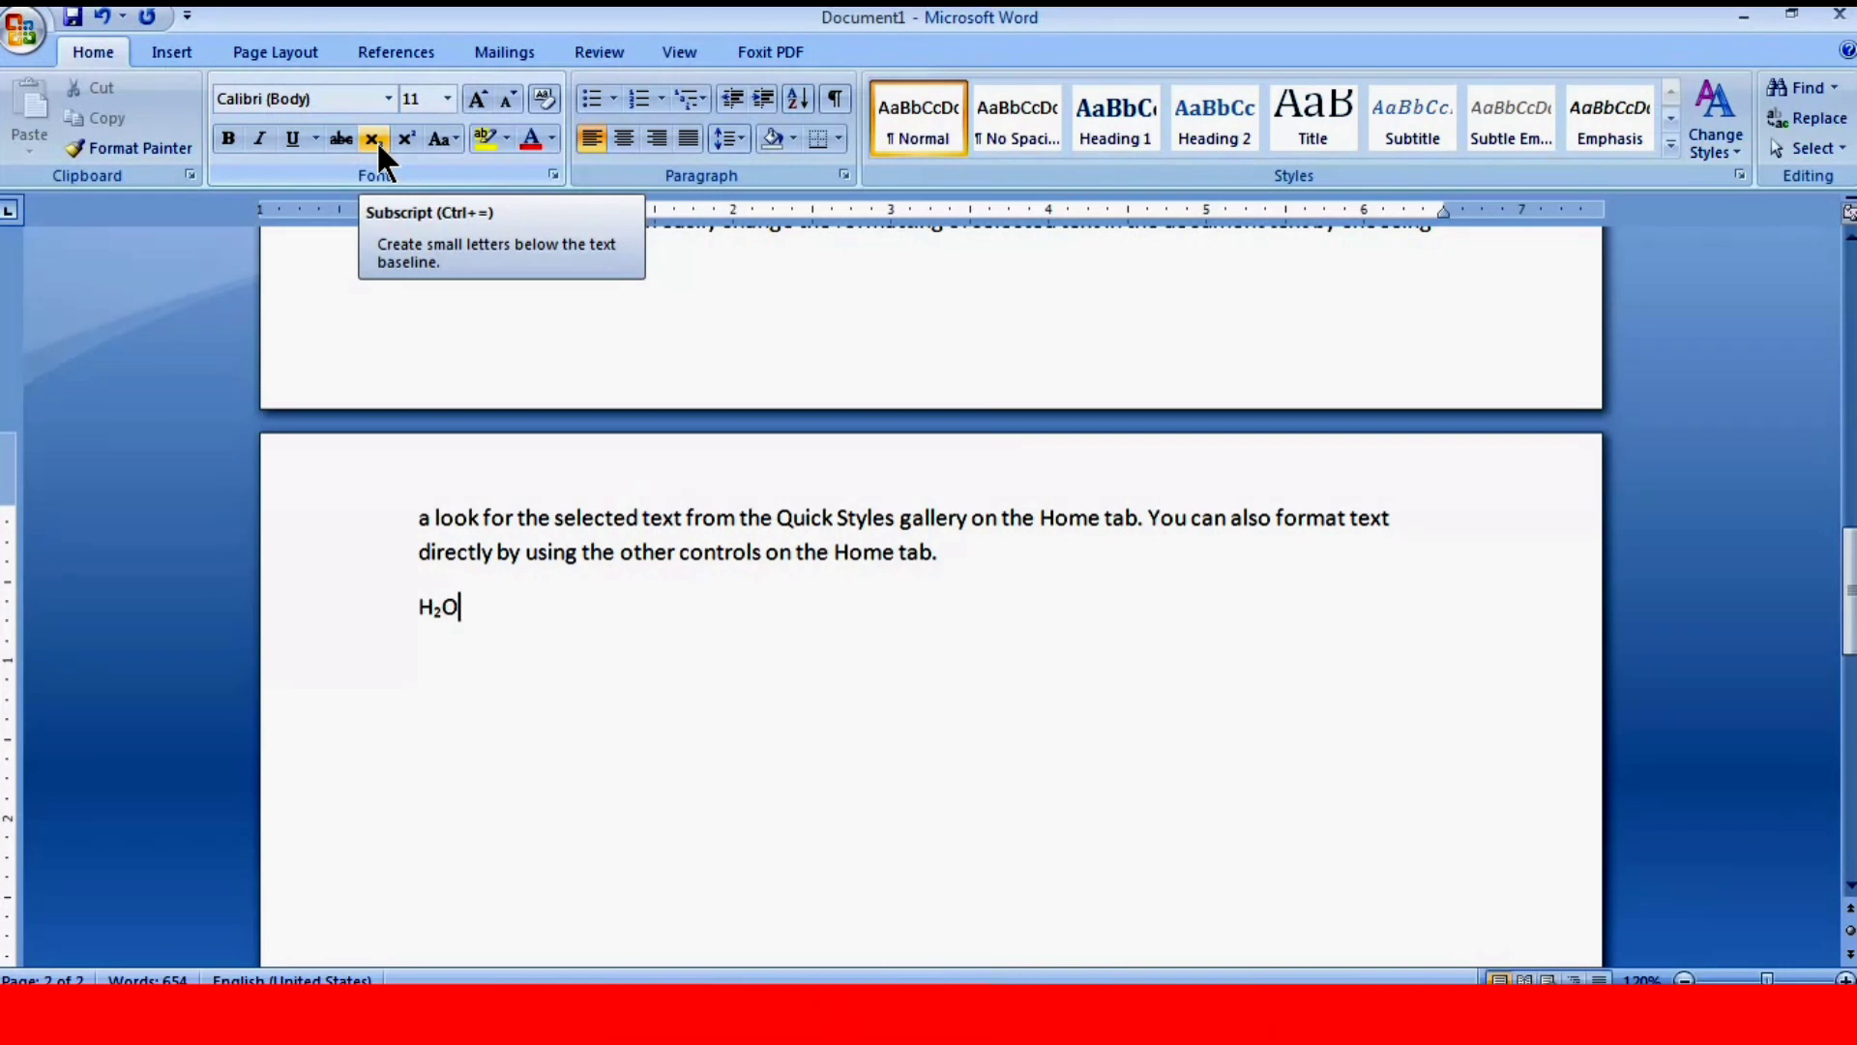
{"action": "key", "text": "Return"}
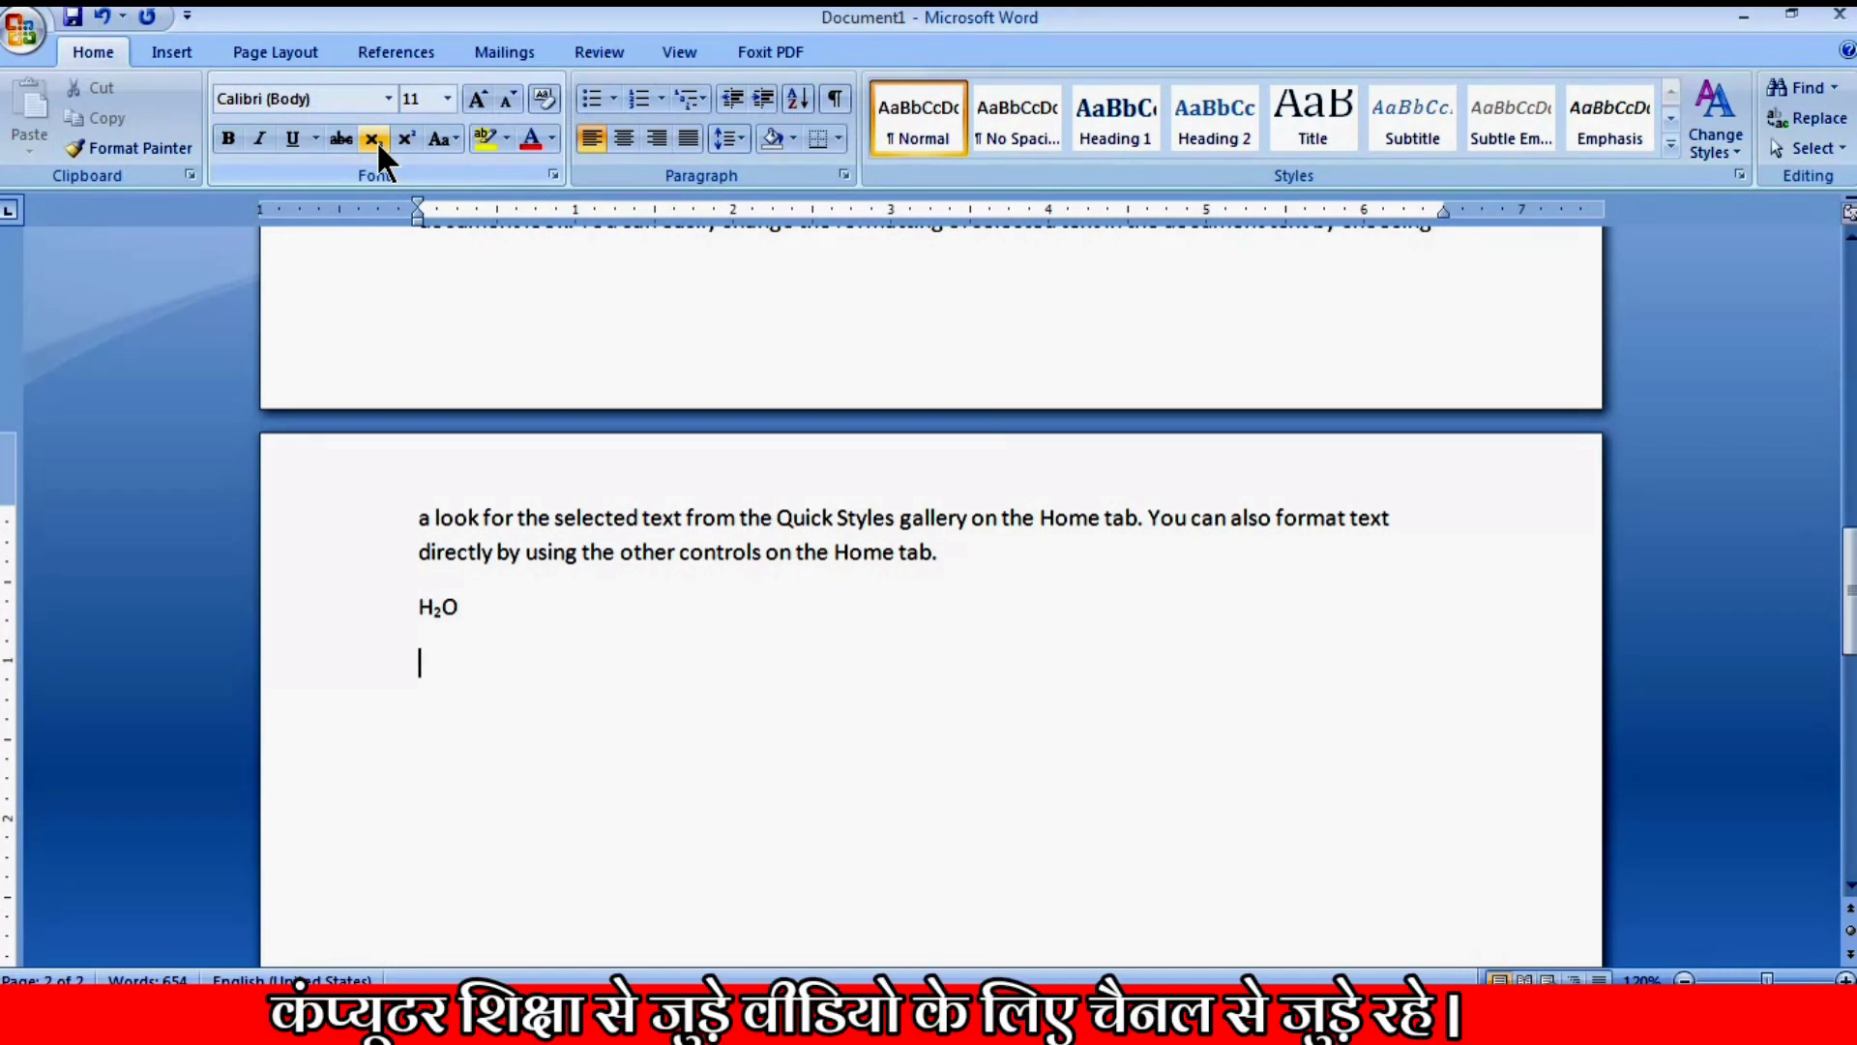
Type CO2 on the line below H₂O and select its 2.
{"action": "type", "text": "CO"}
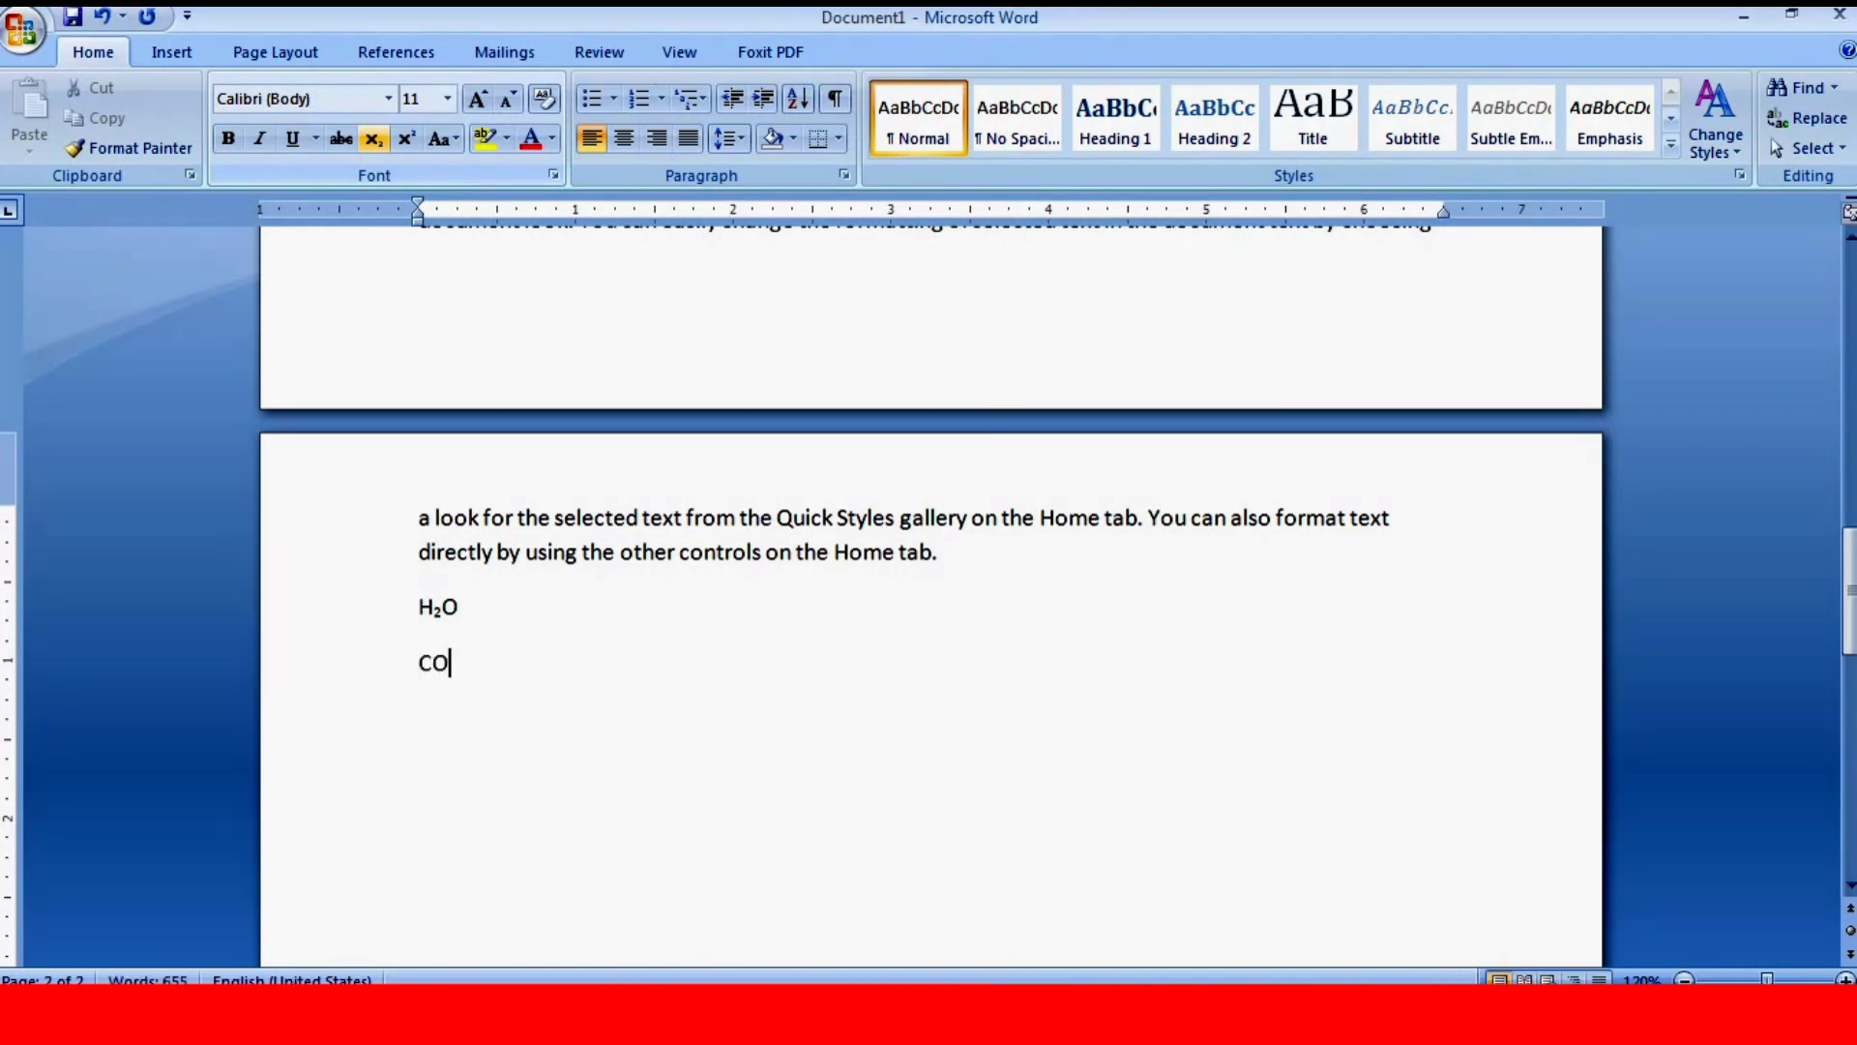
{"action": "type", "text": "2"}
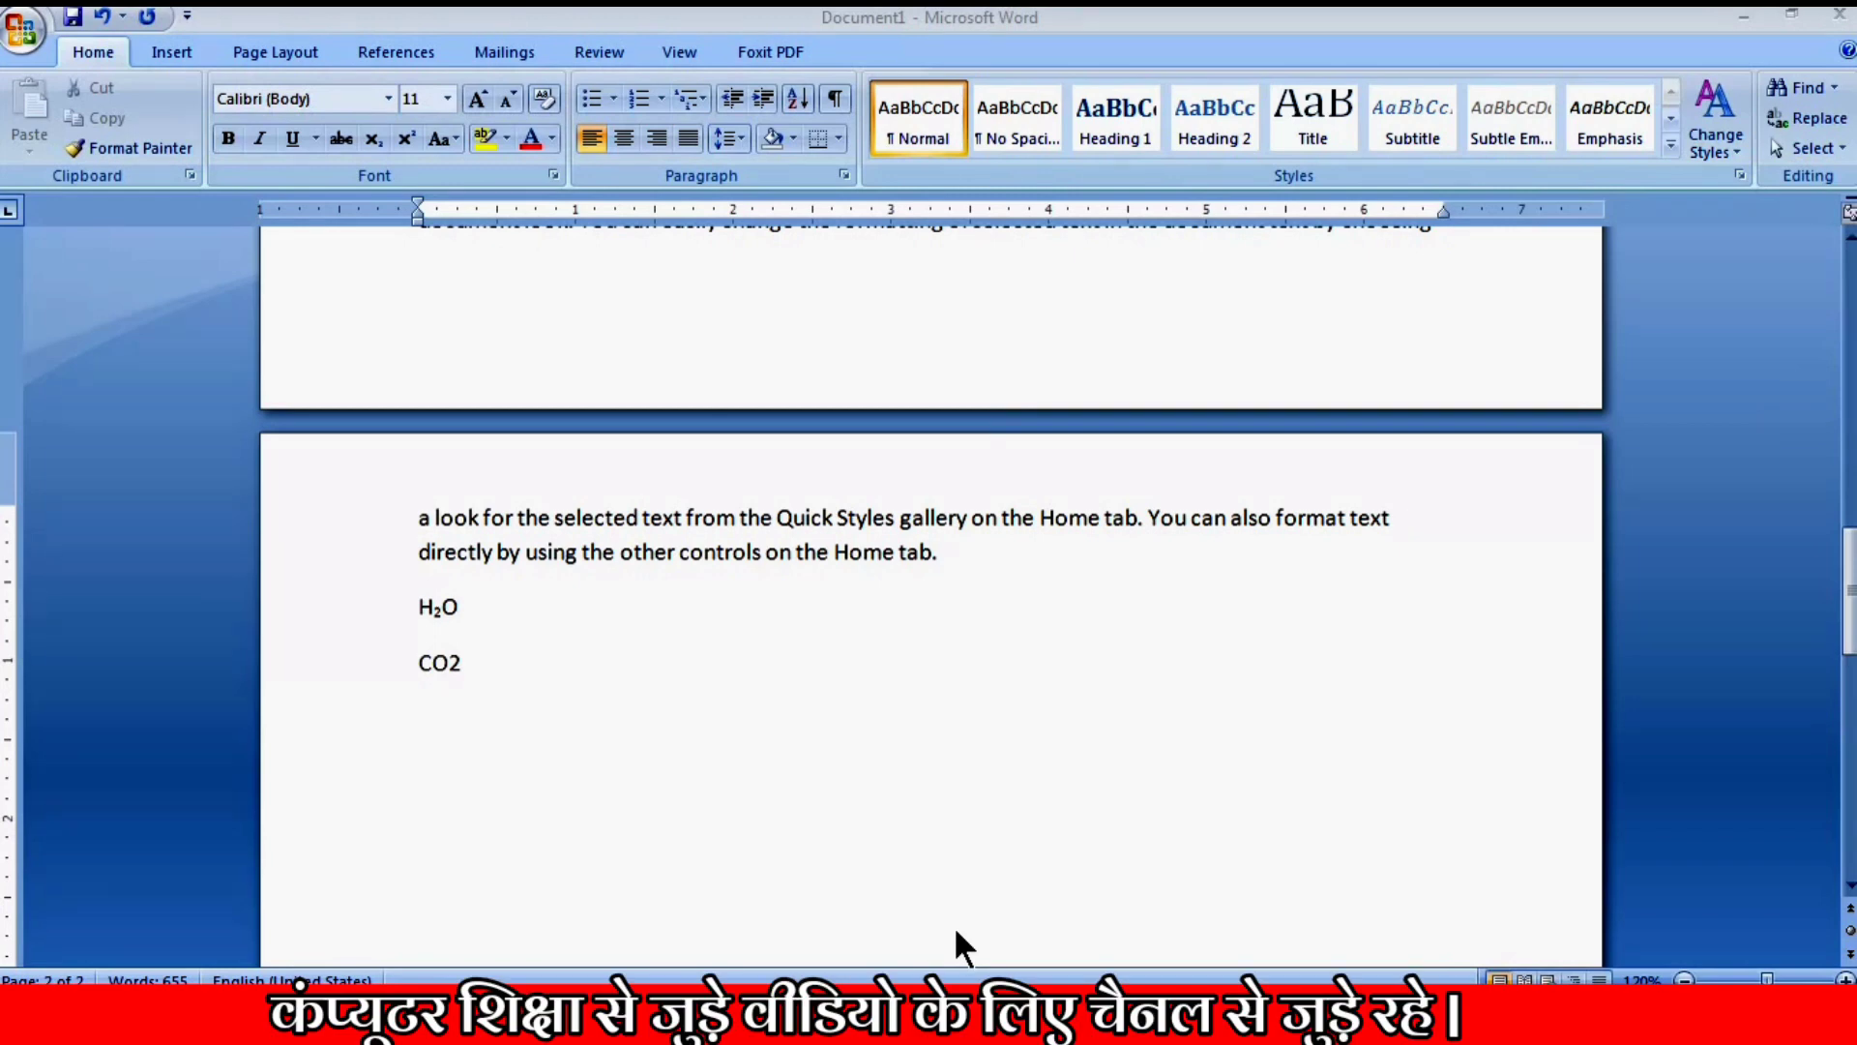
{"action": "left_click", "coordinate": [446, 657]}
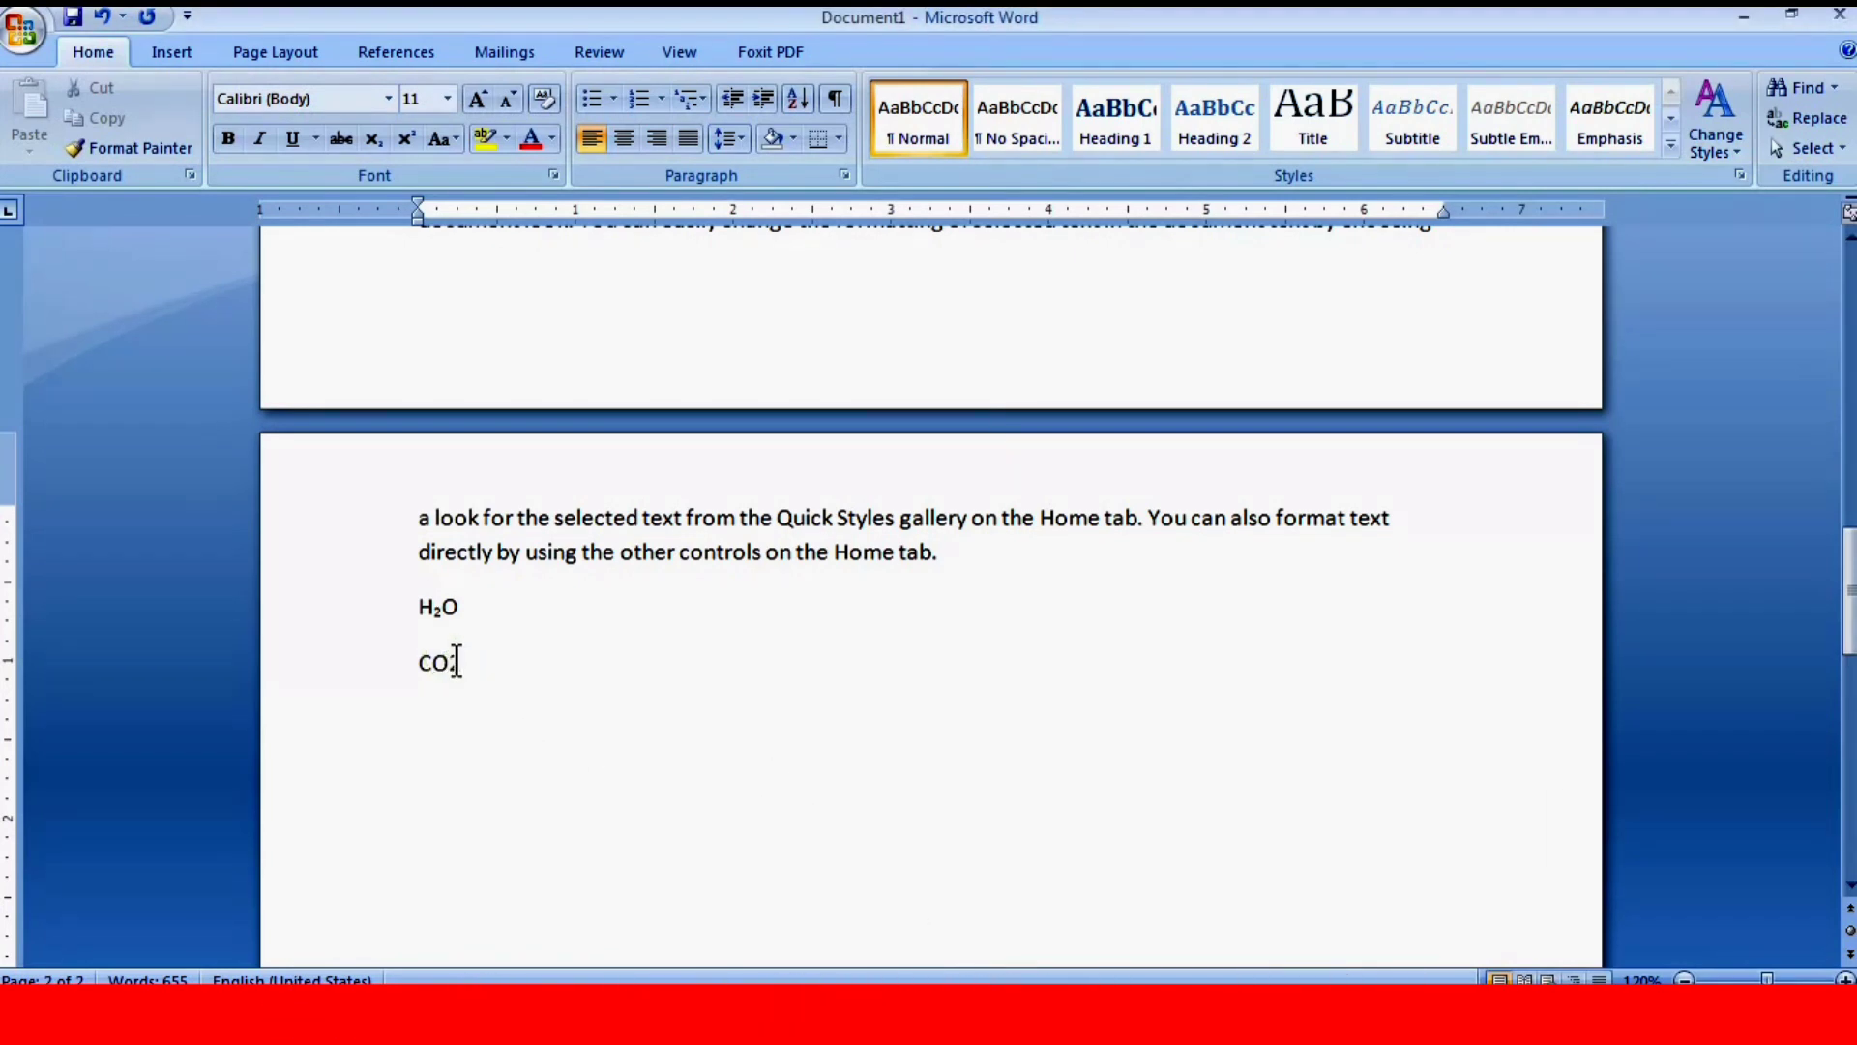
{"action": "double_click", "coordinate": [470, 663]}
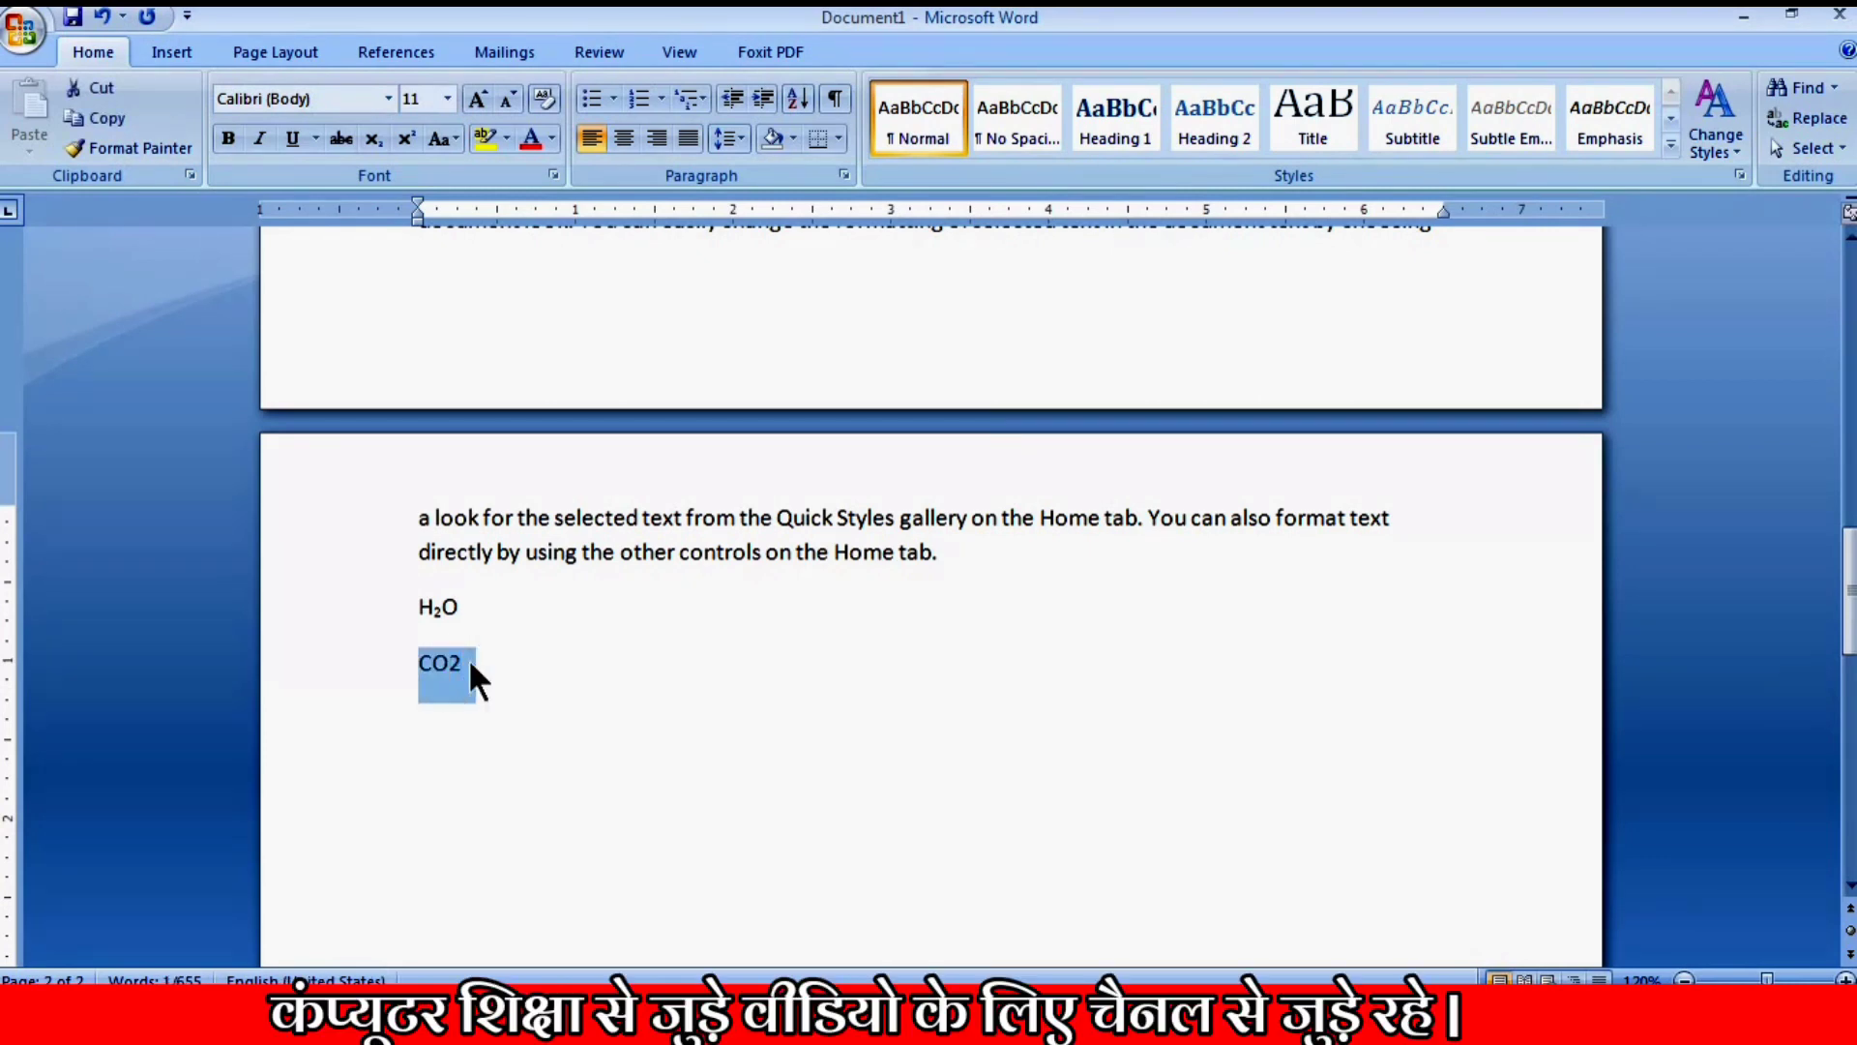
{"action": "double_click", "coordinate": [449, 658]}
{"action": "left_click", "coordinate": [453, 662]}
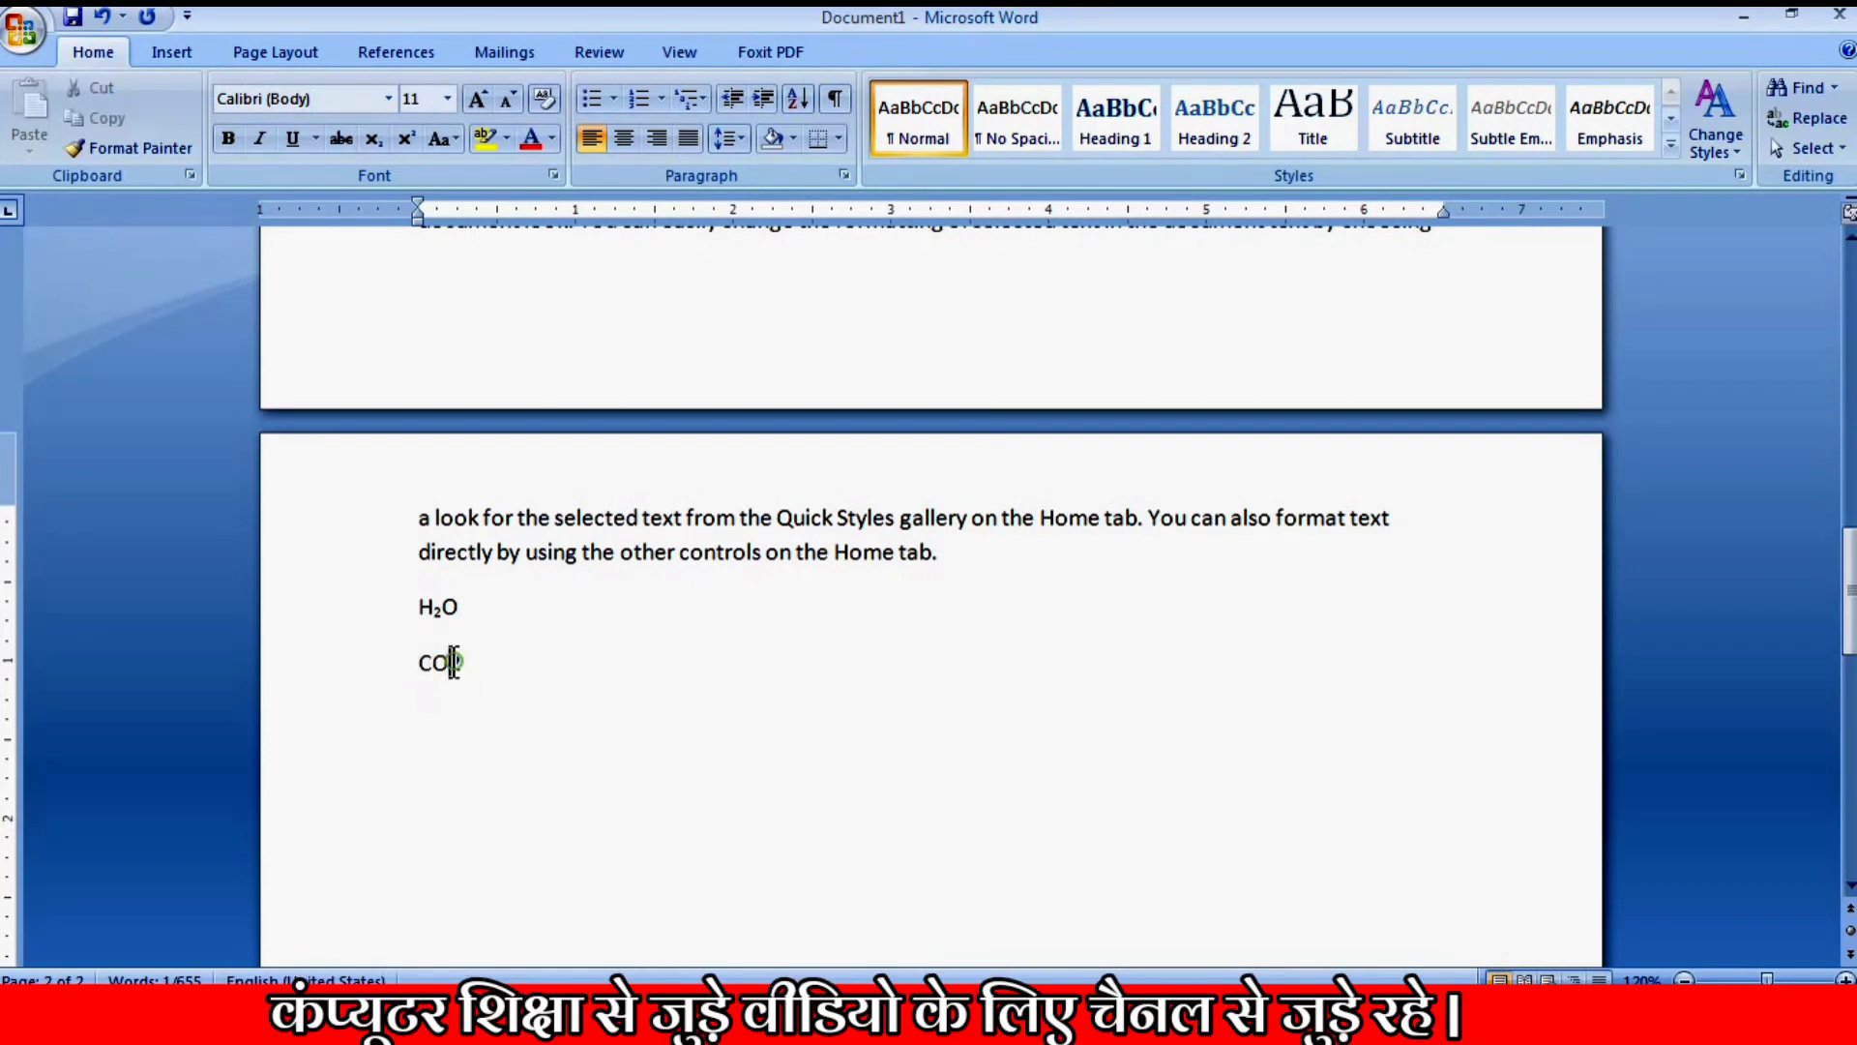
{"action": "left_click_drag", "start_coordinate": [461, 663], "coordinate": [450, 661]}
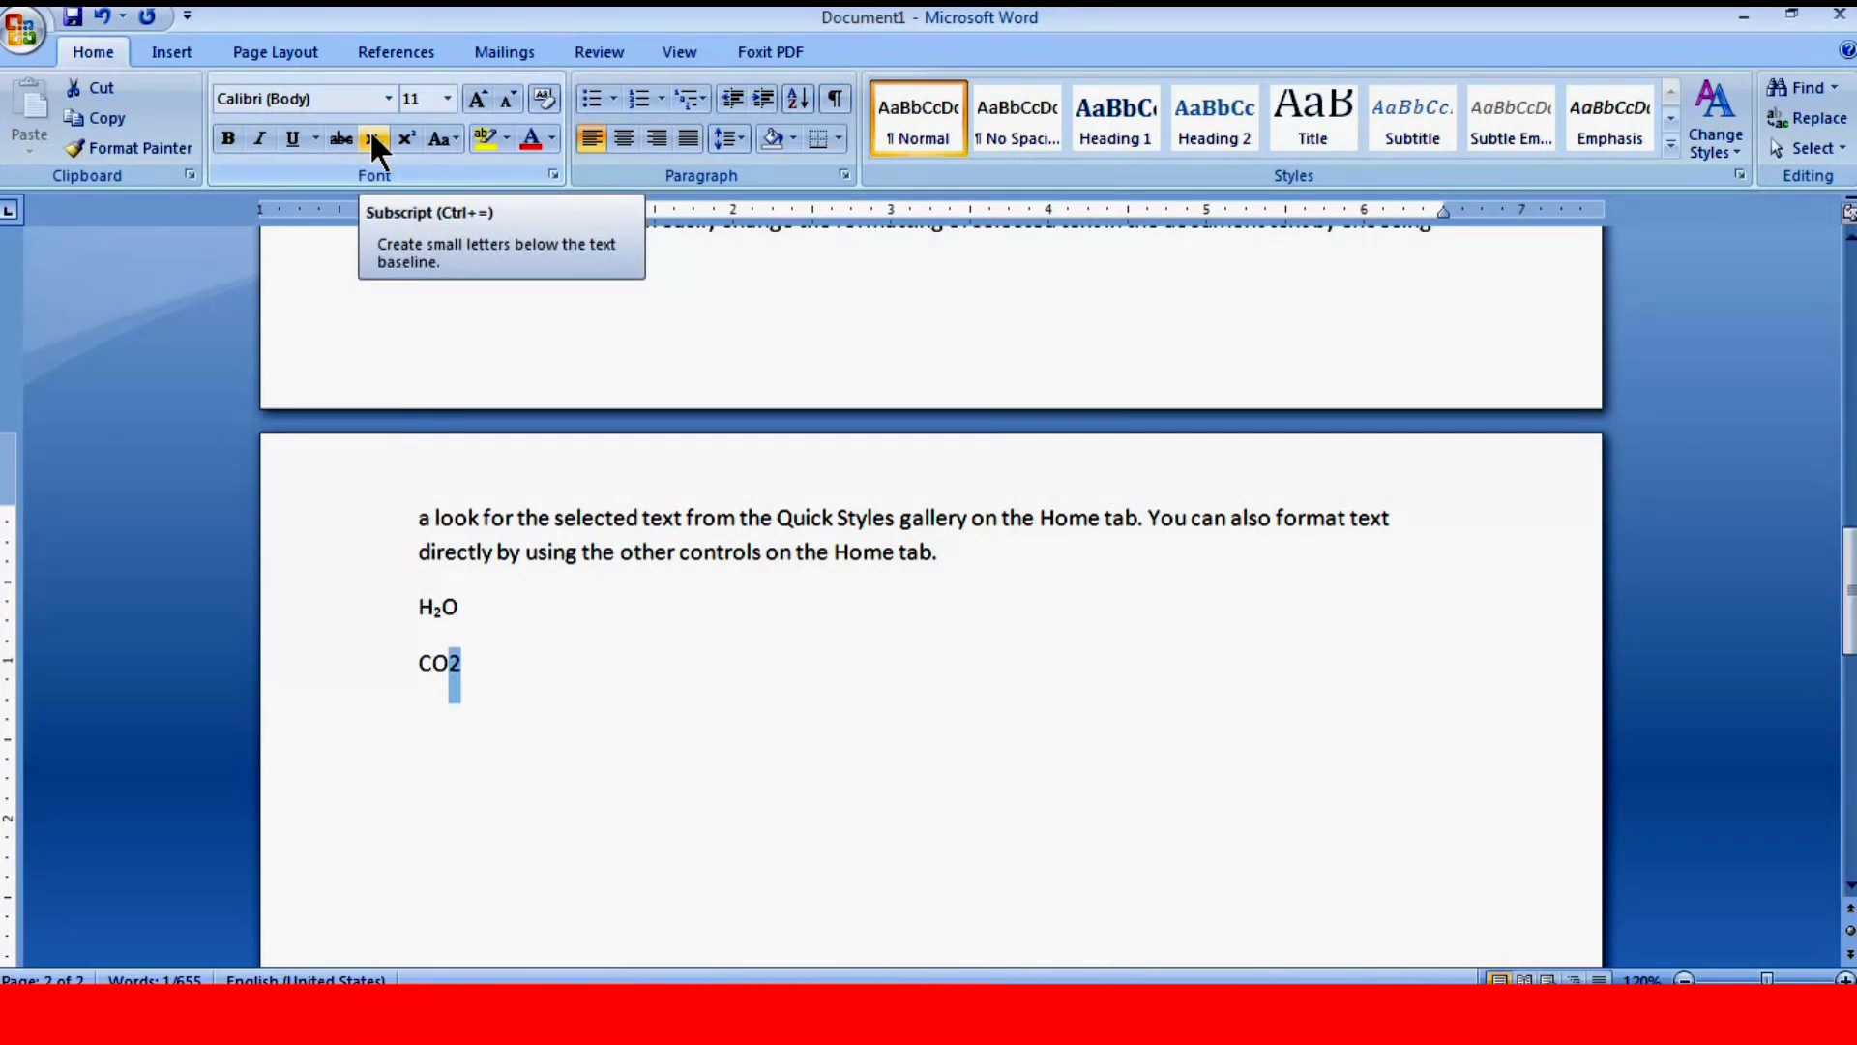
Subscript the 2 in CO2 and start a new line below CO₂.
{"action": "left_click", "coordinate": [373, 139]}
{"action": "left_click", "coordinate": [488, 650]}
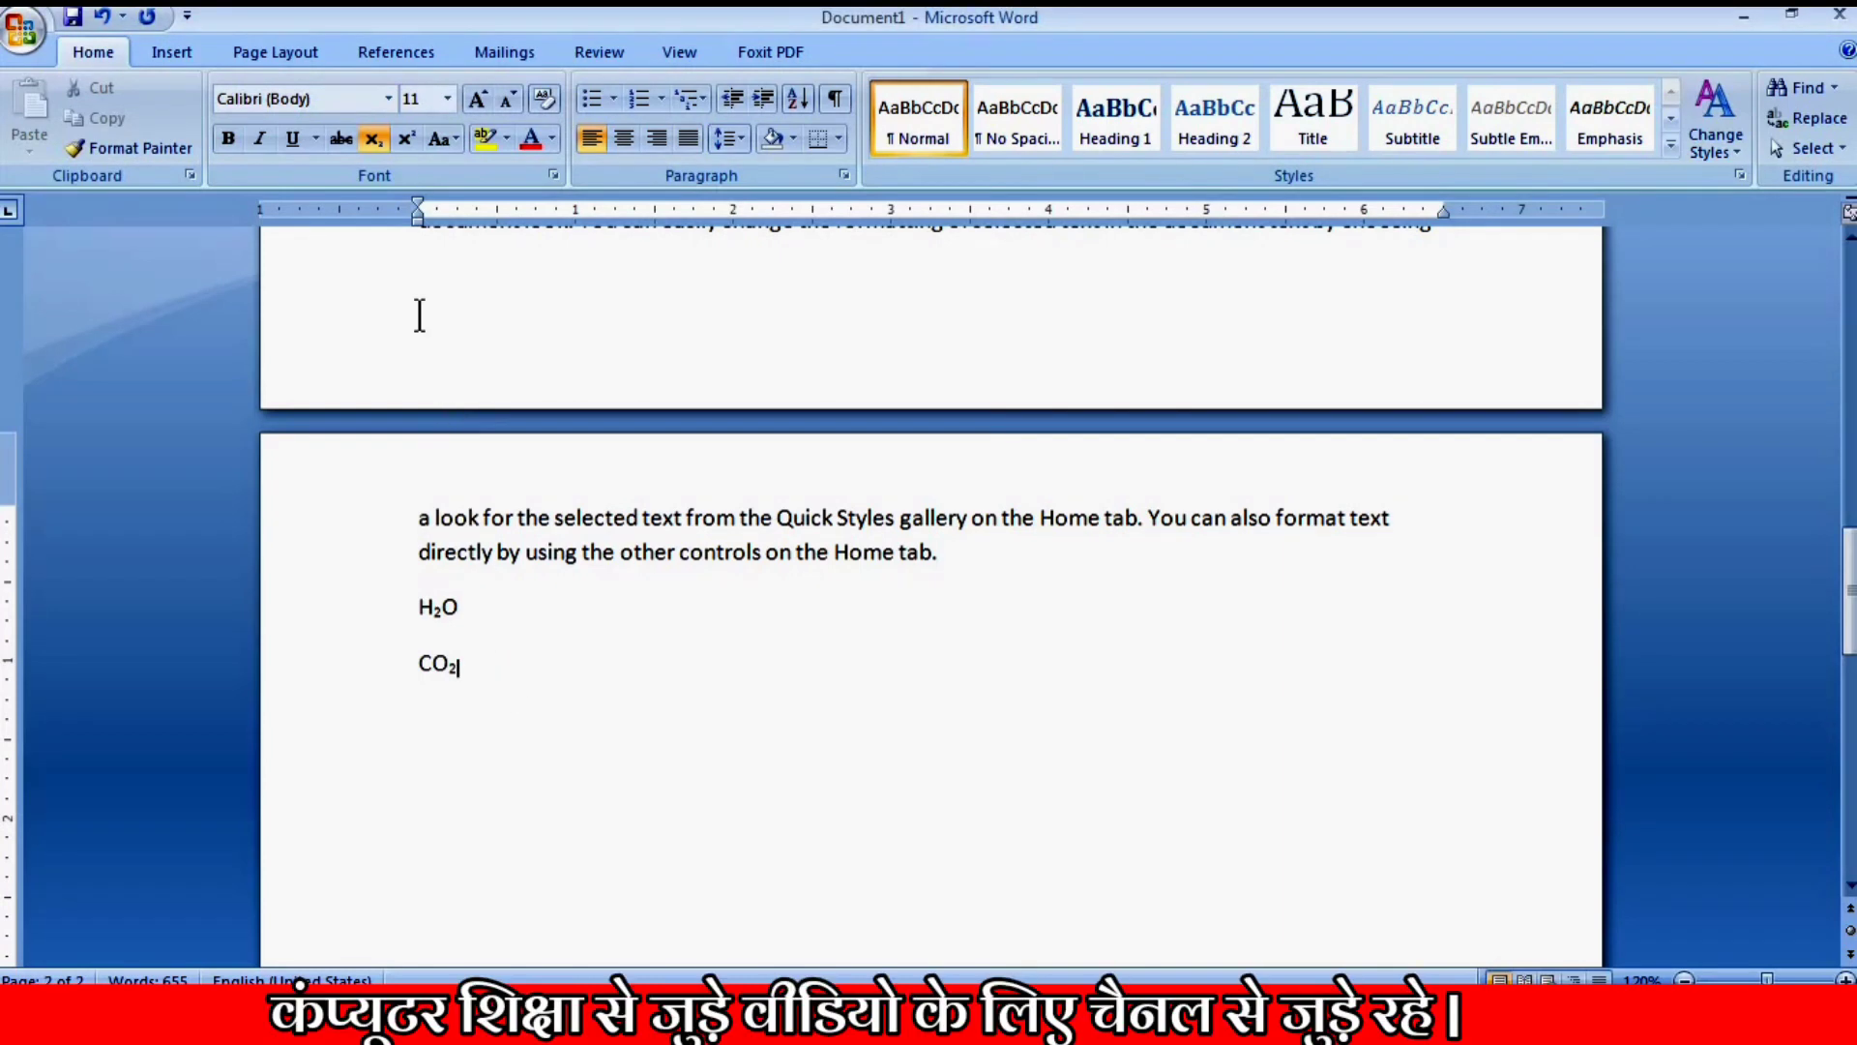
{"action": "left_click", "coordinate": [373, 139]}
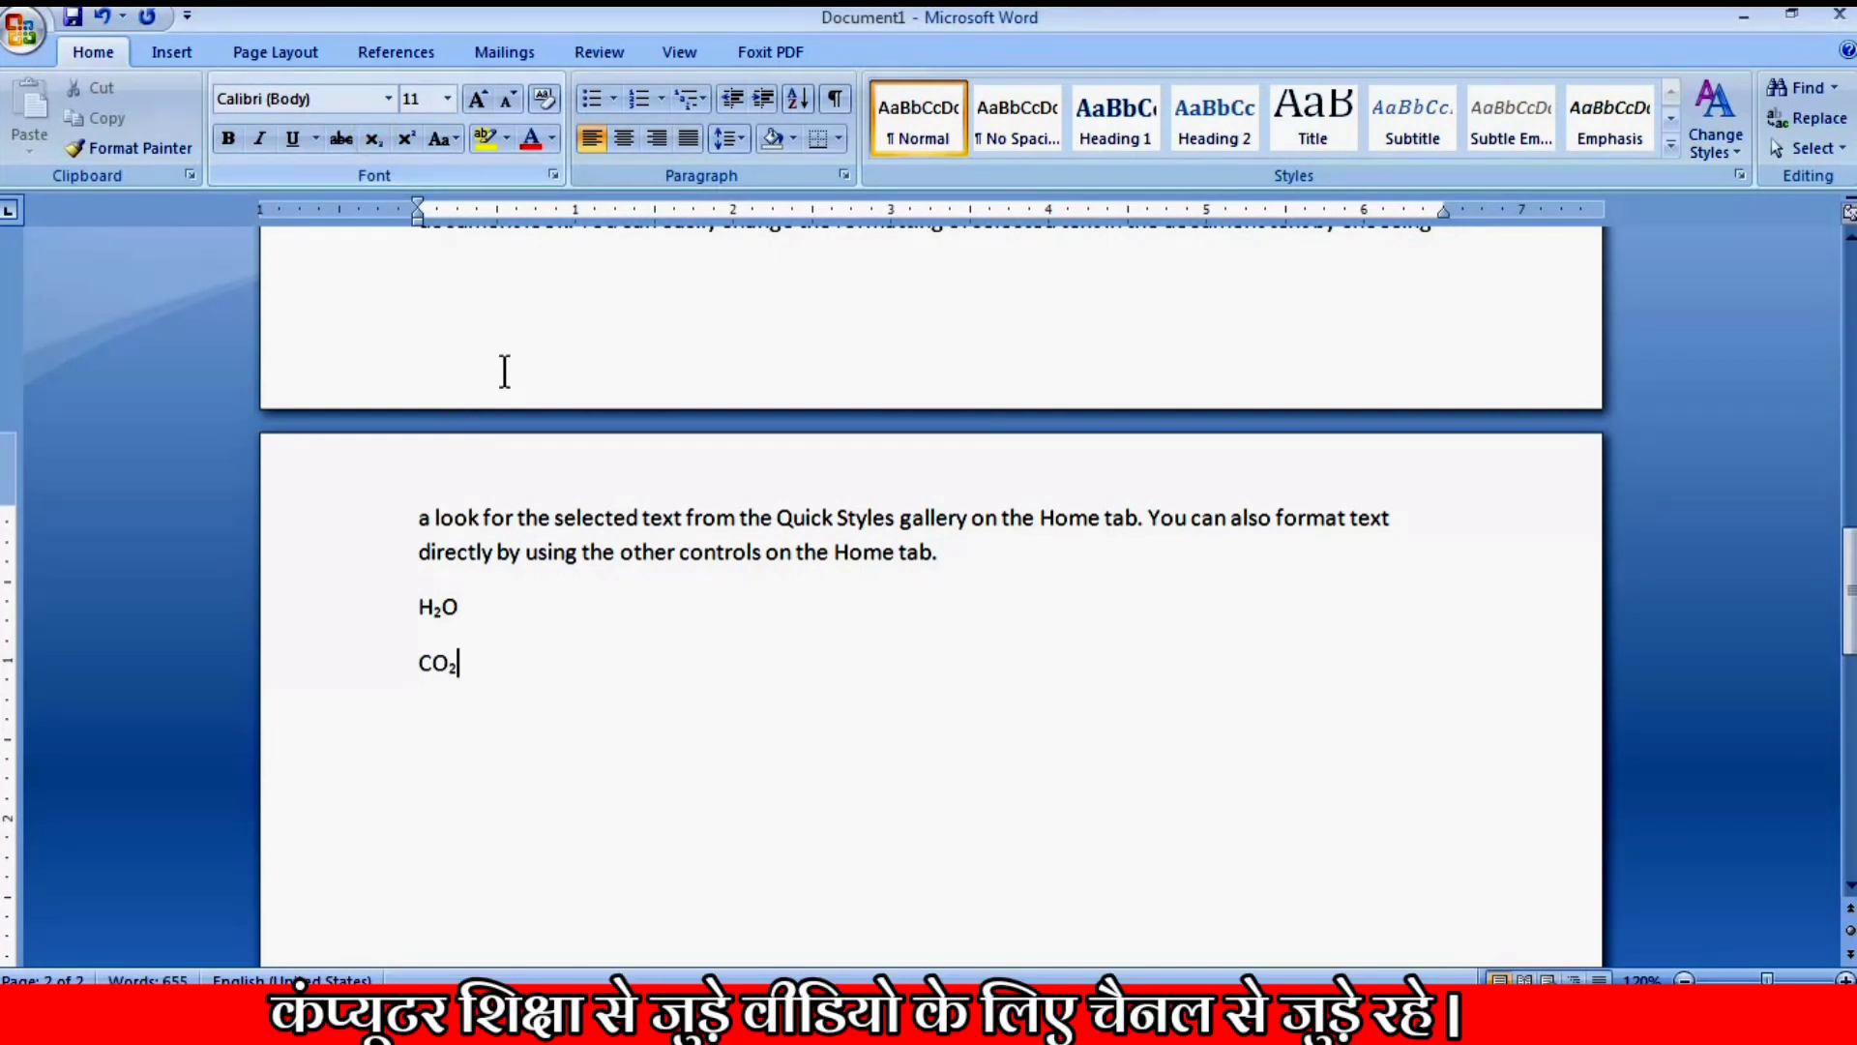
{"action": "key", "text": "Return"}
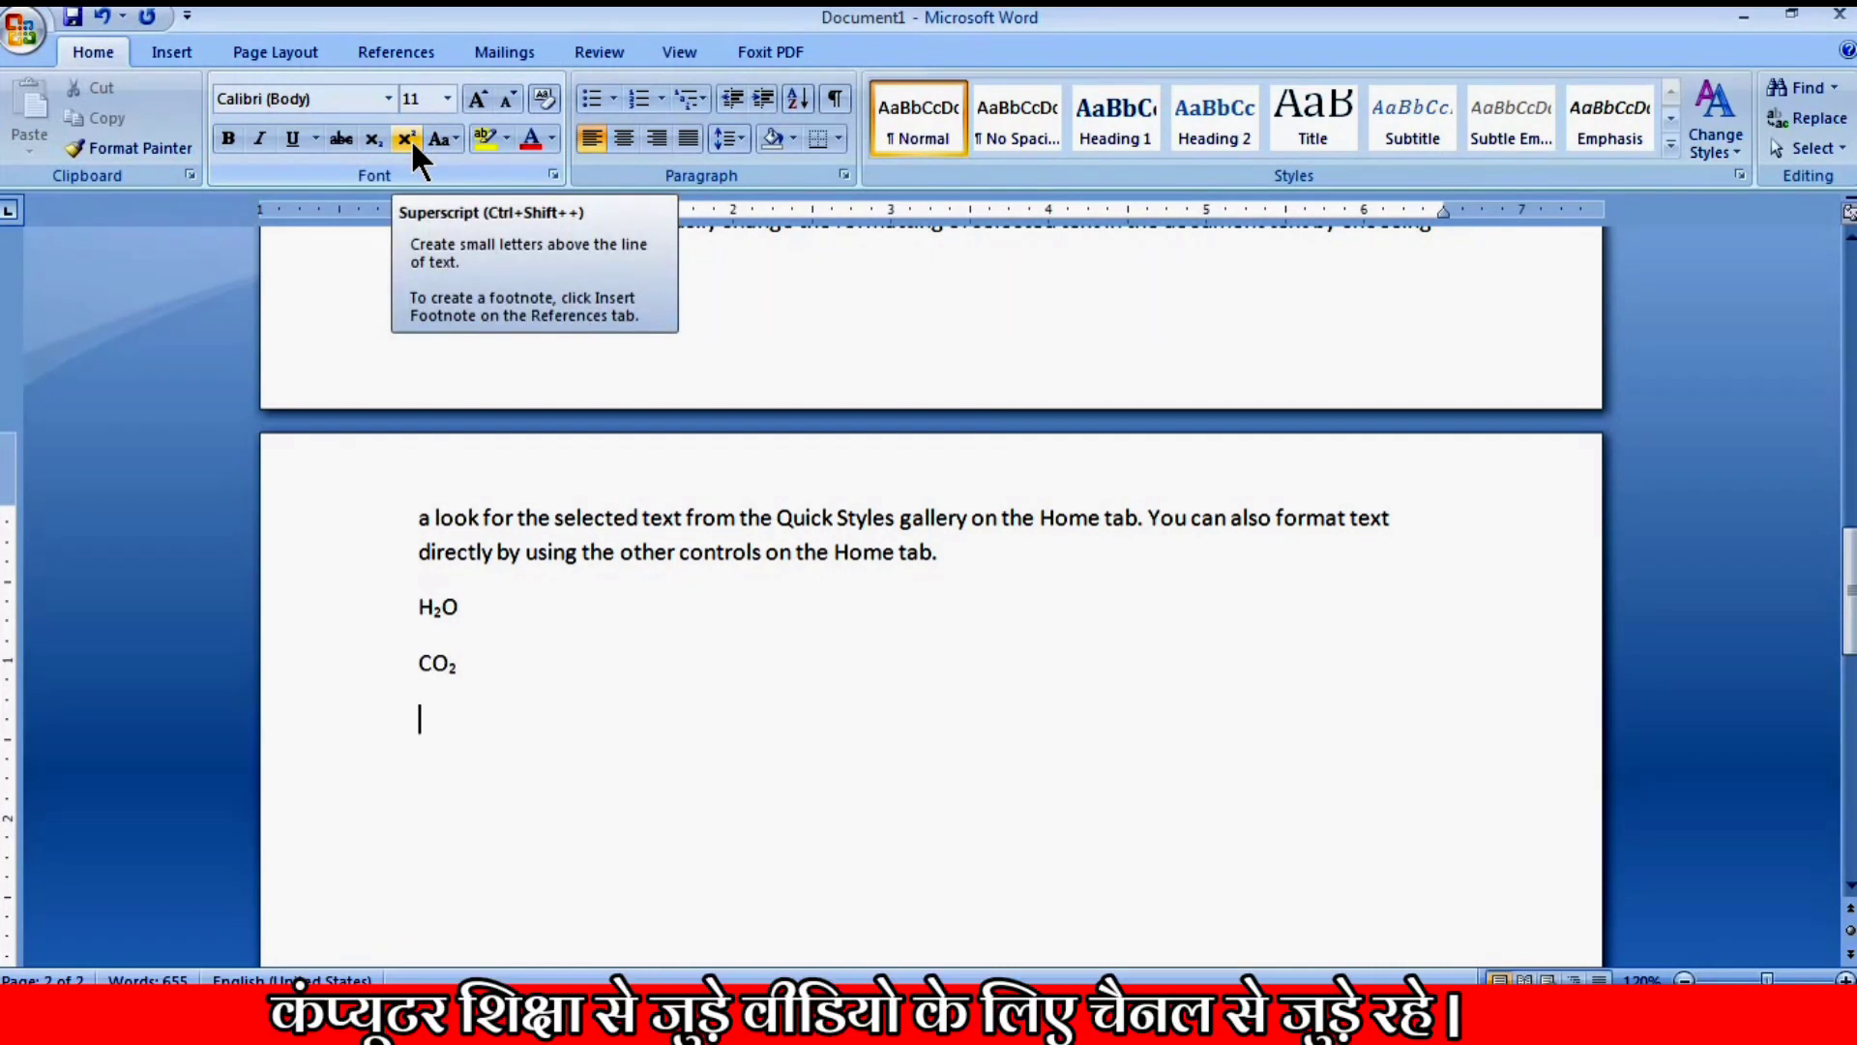
Add an X² line below CO₂, with the 2 raised as superscript.
{"action": "left_click", "coordinate": [525, 659]}
{"action": "key", "text": "Return"}
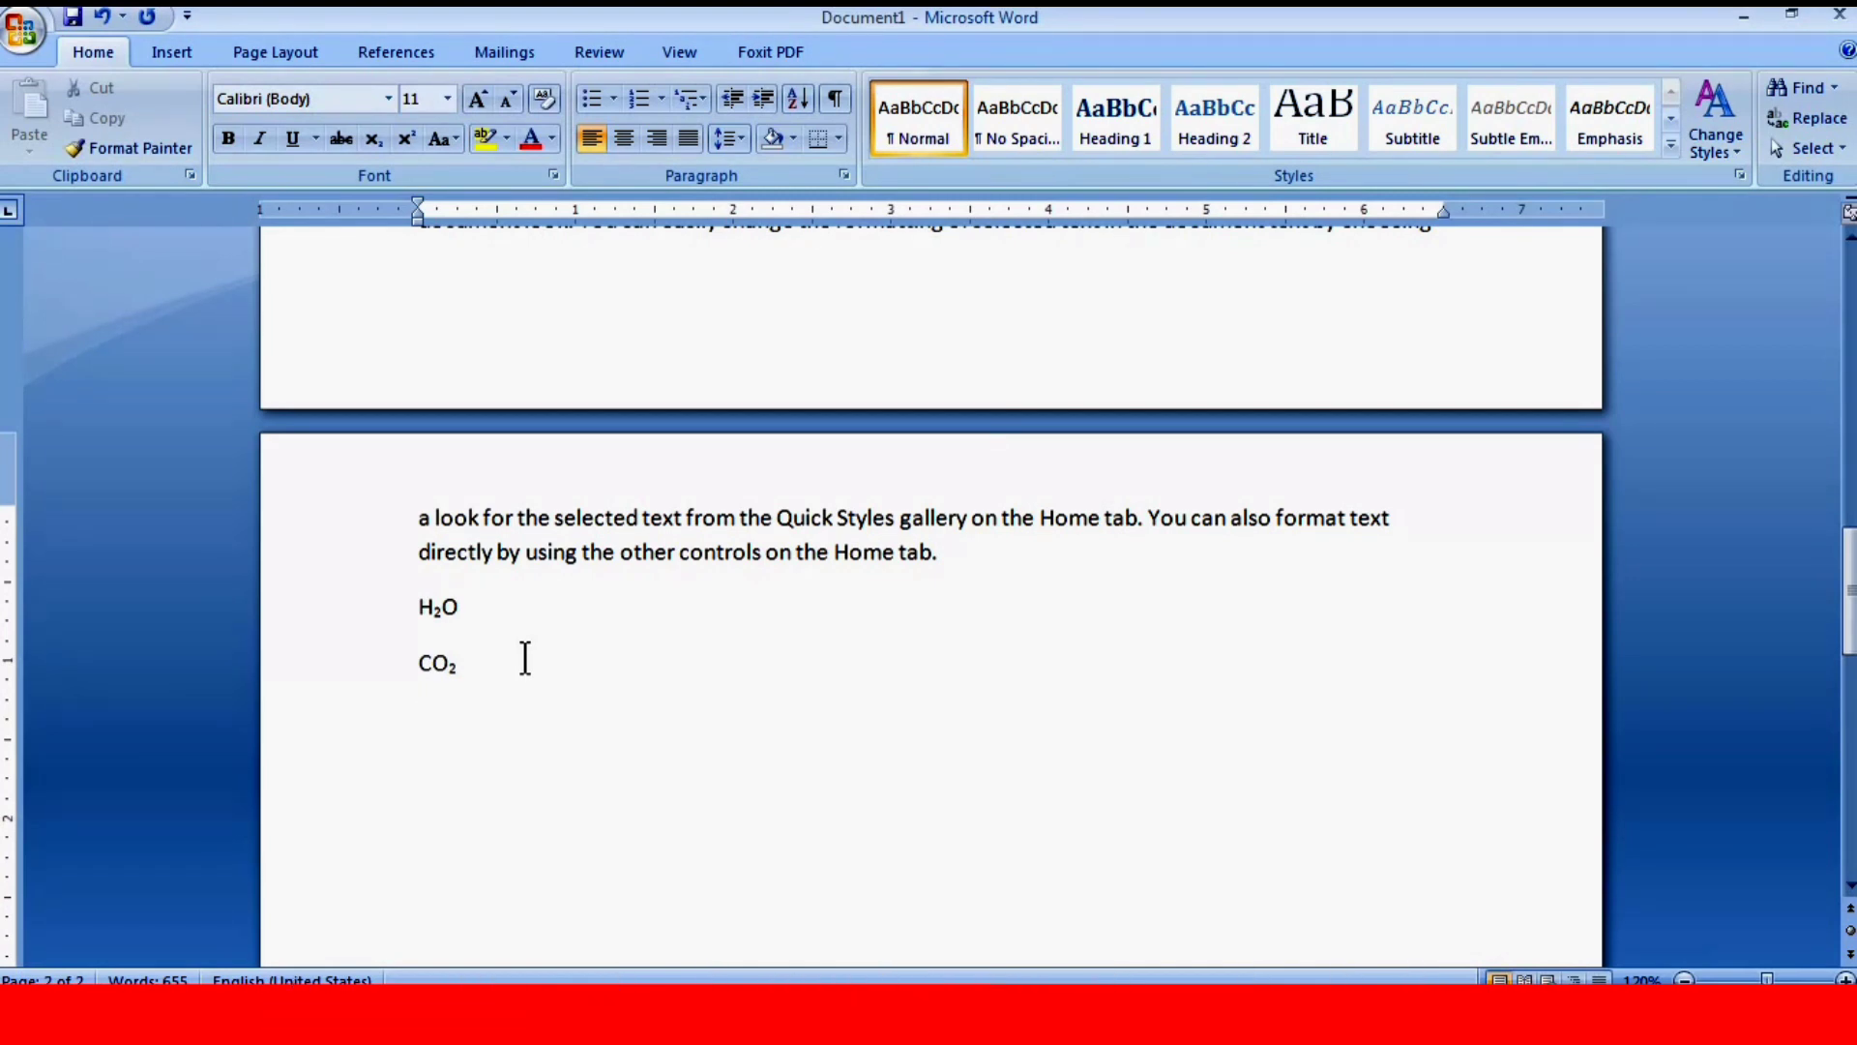
{"action": "type", "text": "X"}
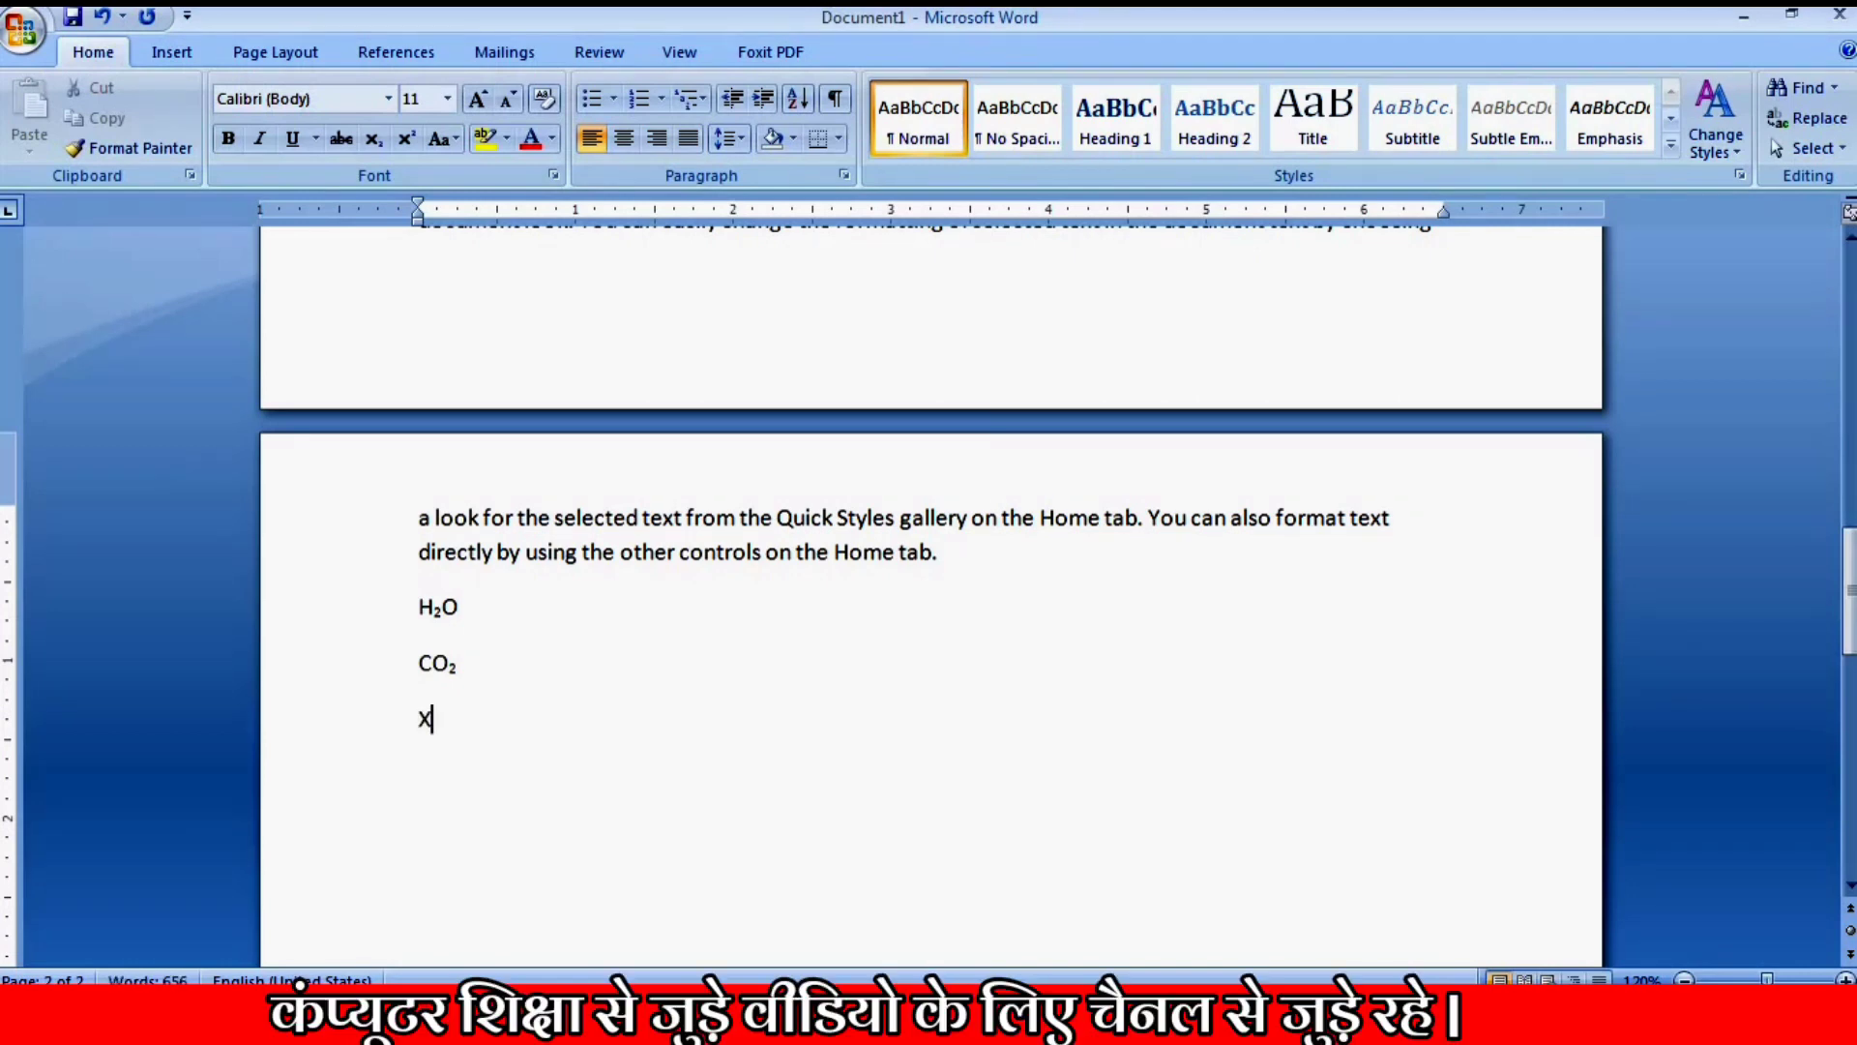
{"action": "type", "text": "2"}
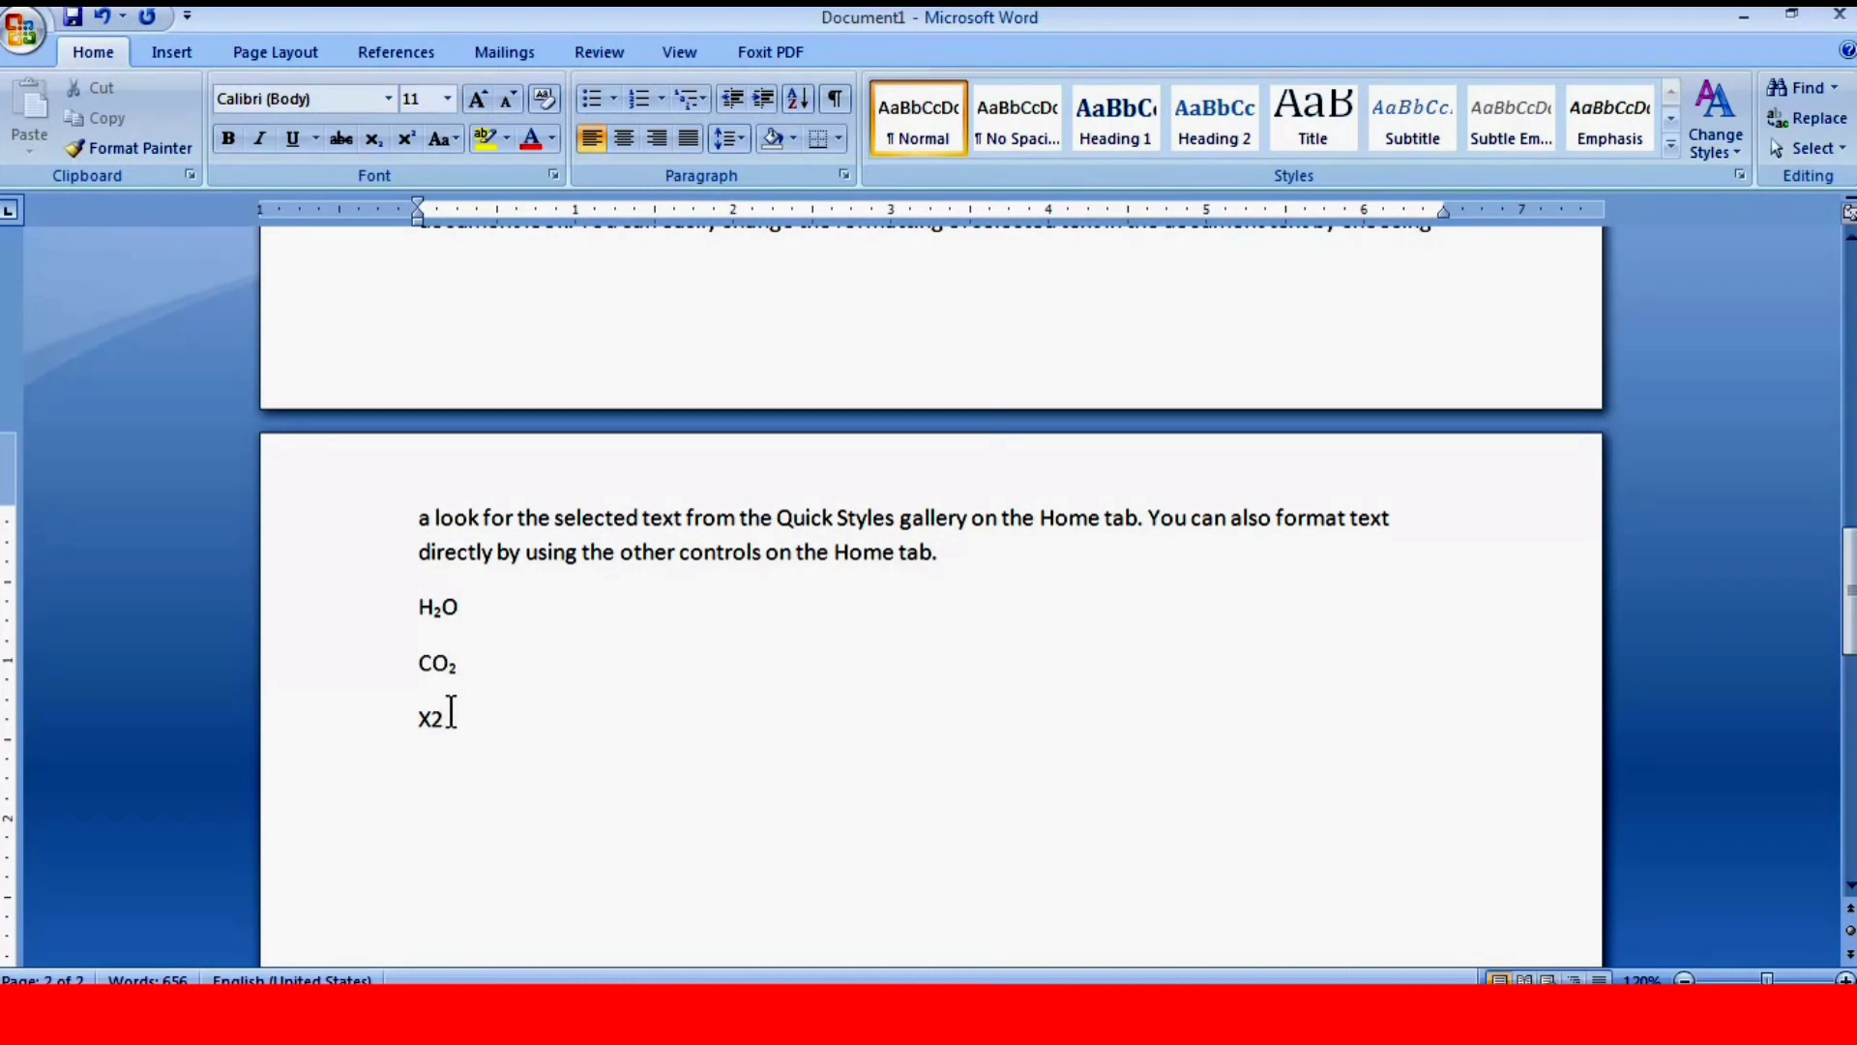
{"action": "left_click_drag", "start_coordinate": [446, 718], "coordinate": [434, 717]}
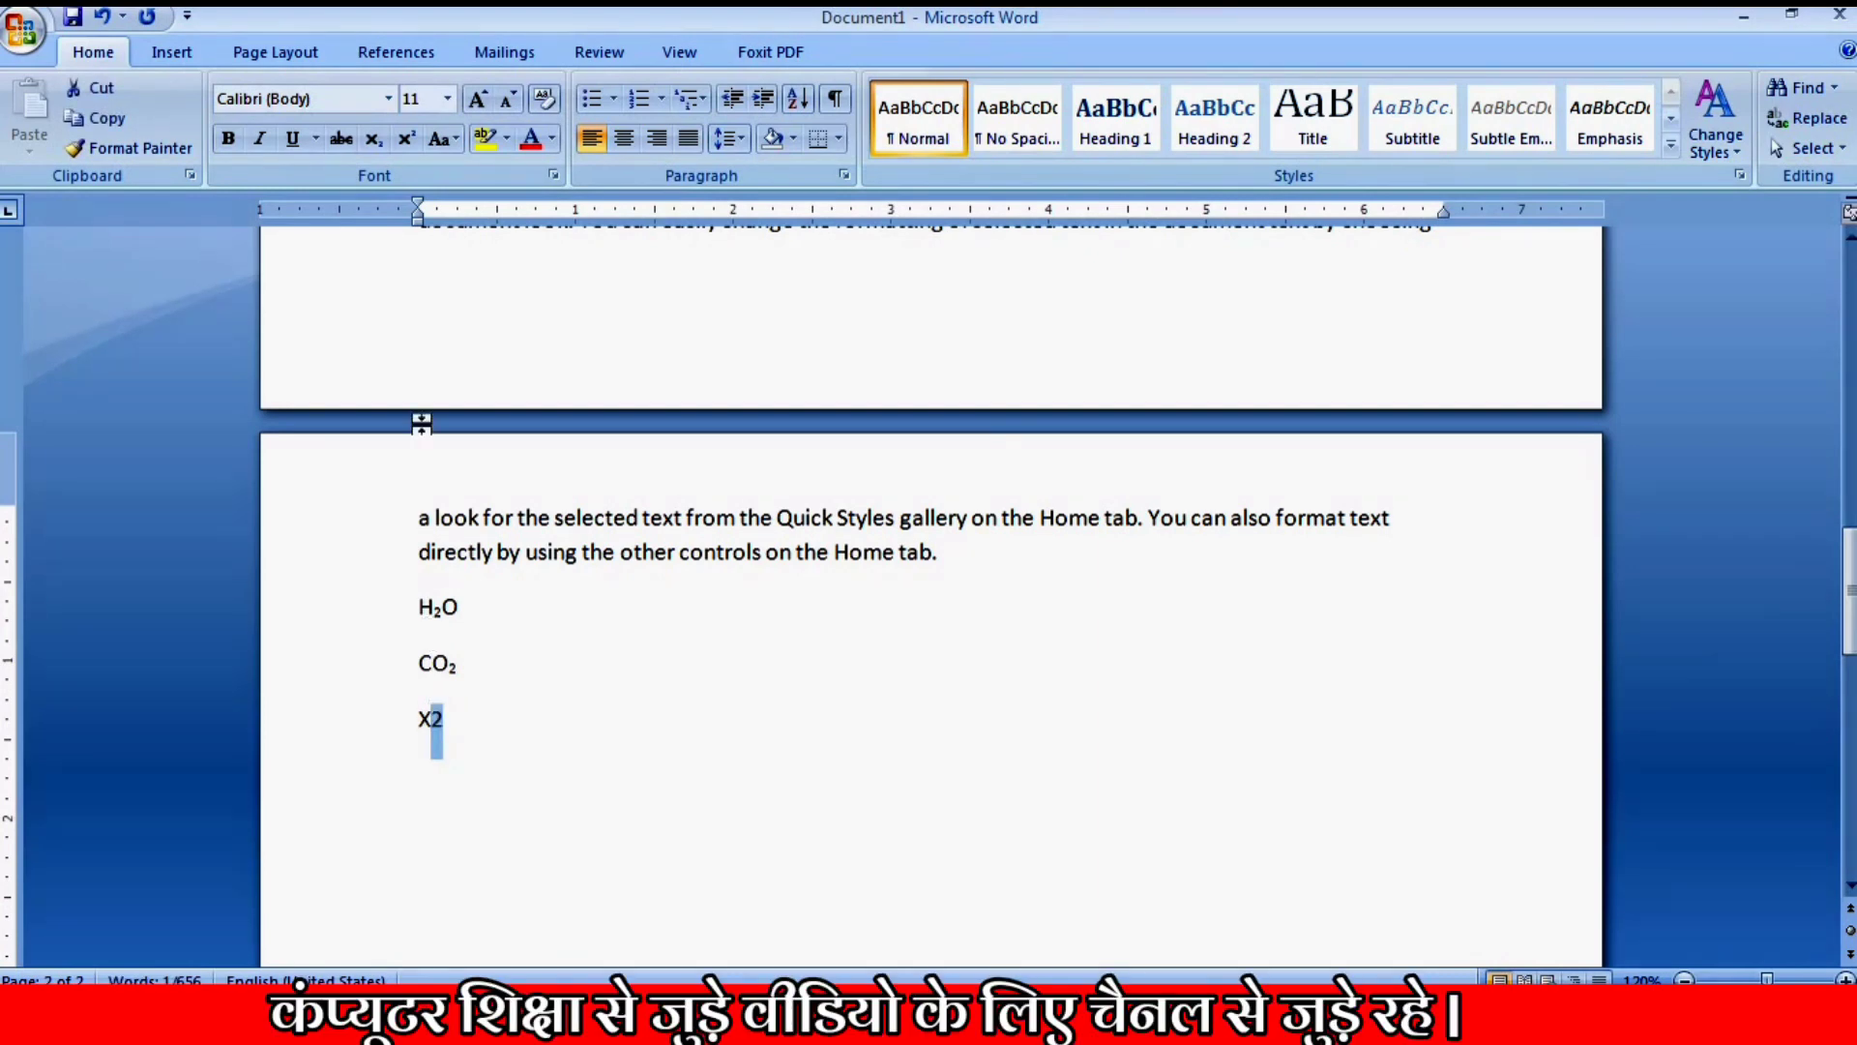
{"action": "left_click", "coordinate": [411, 137]}
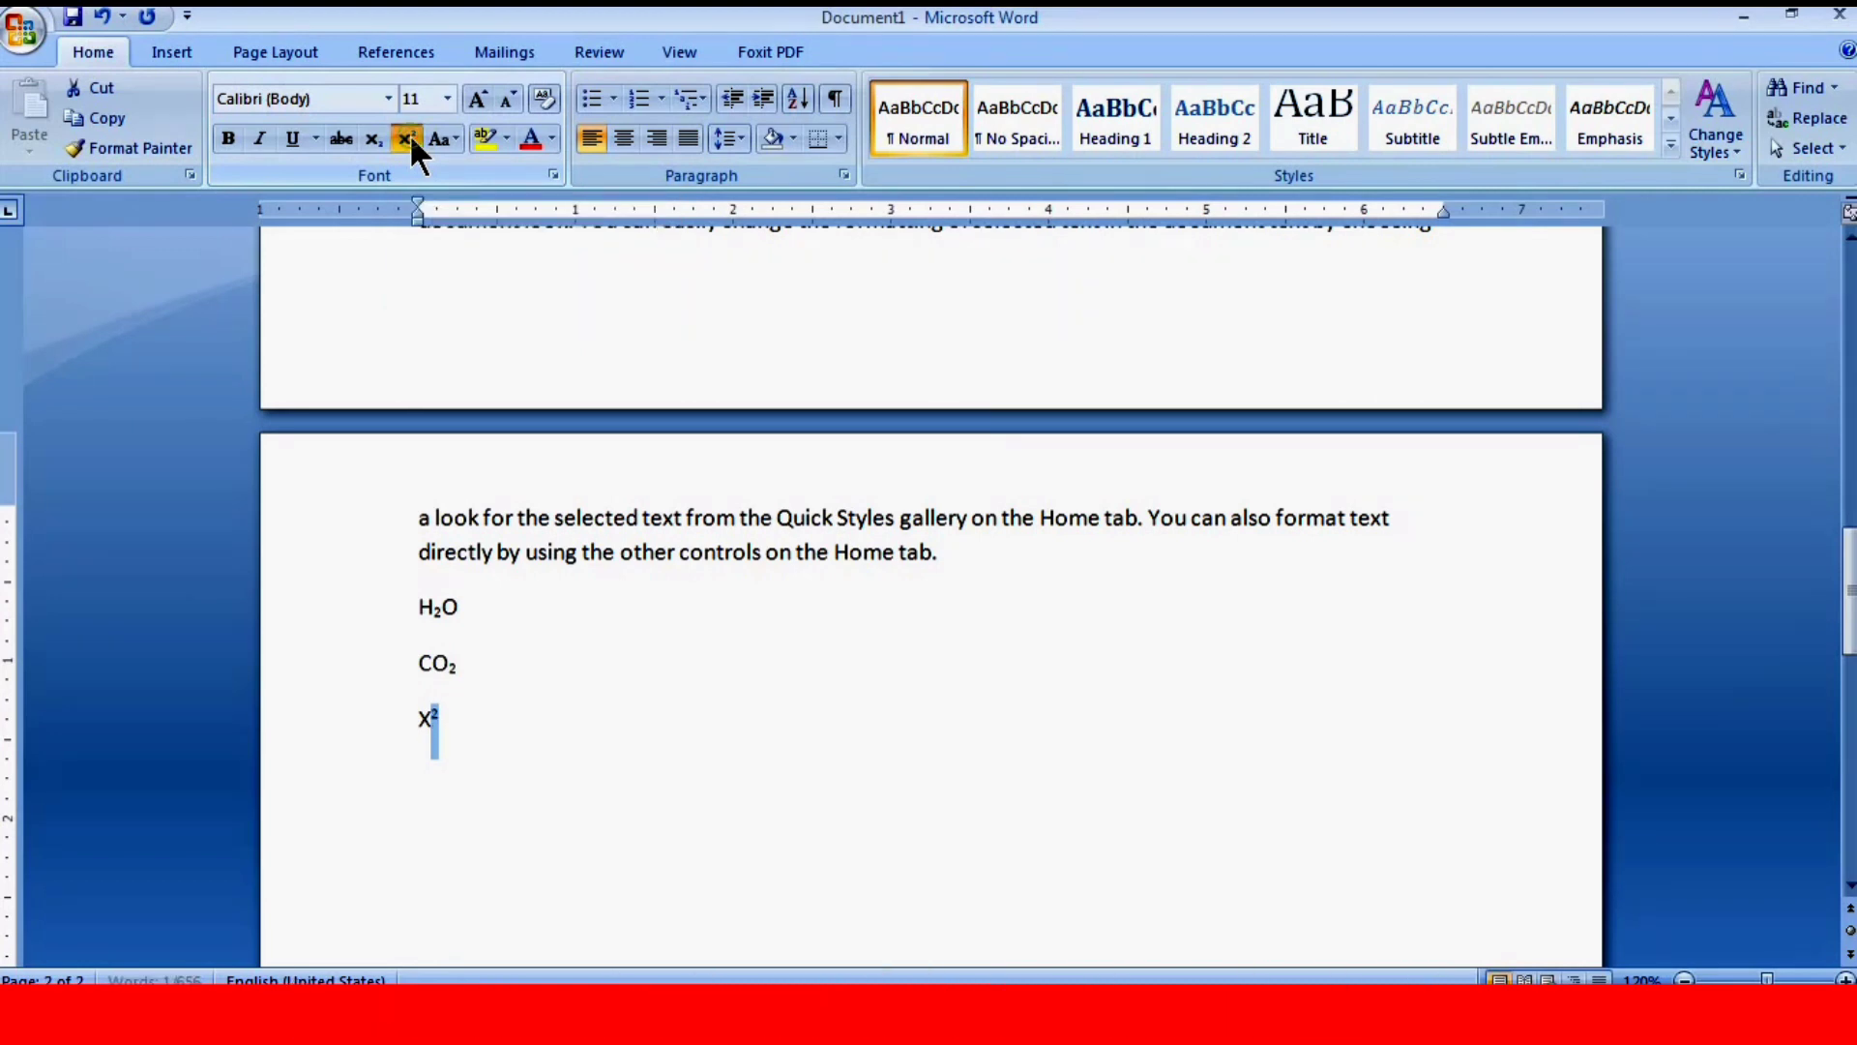
{"action": "left_click", "coordinate": [462, 716]}
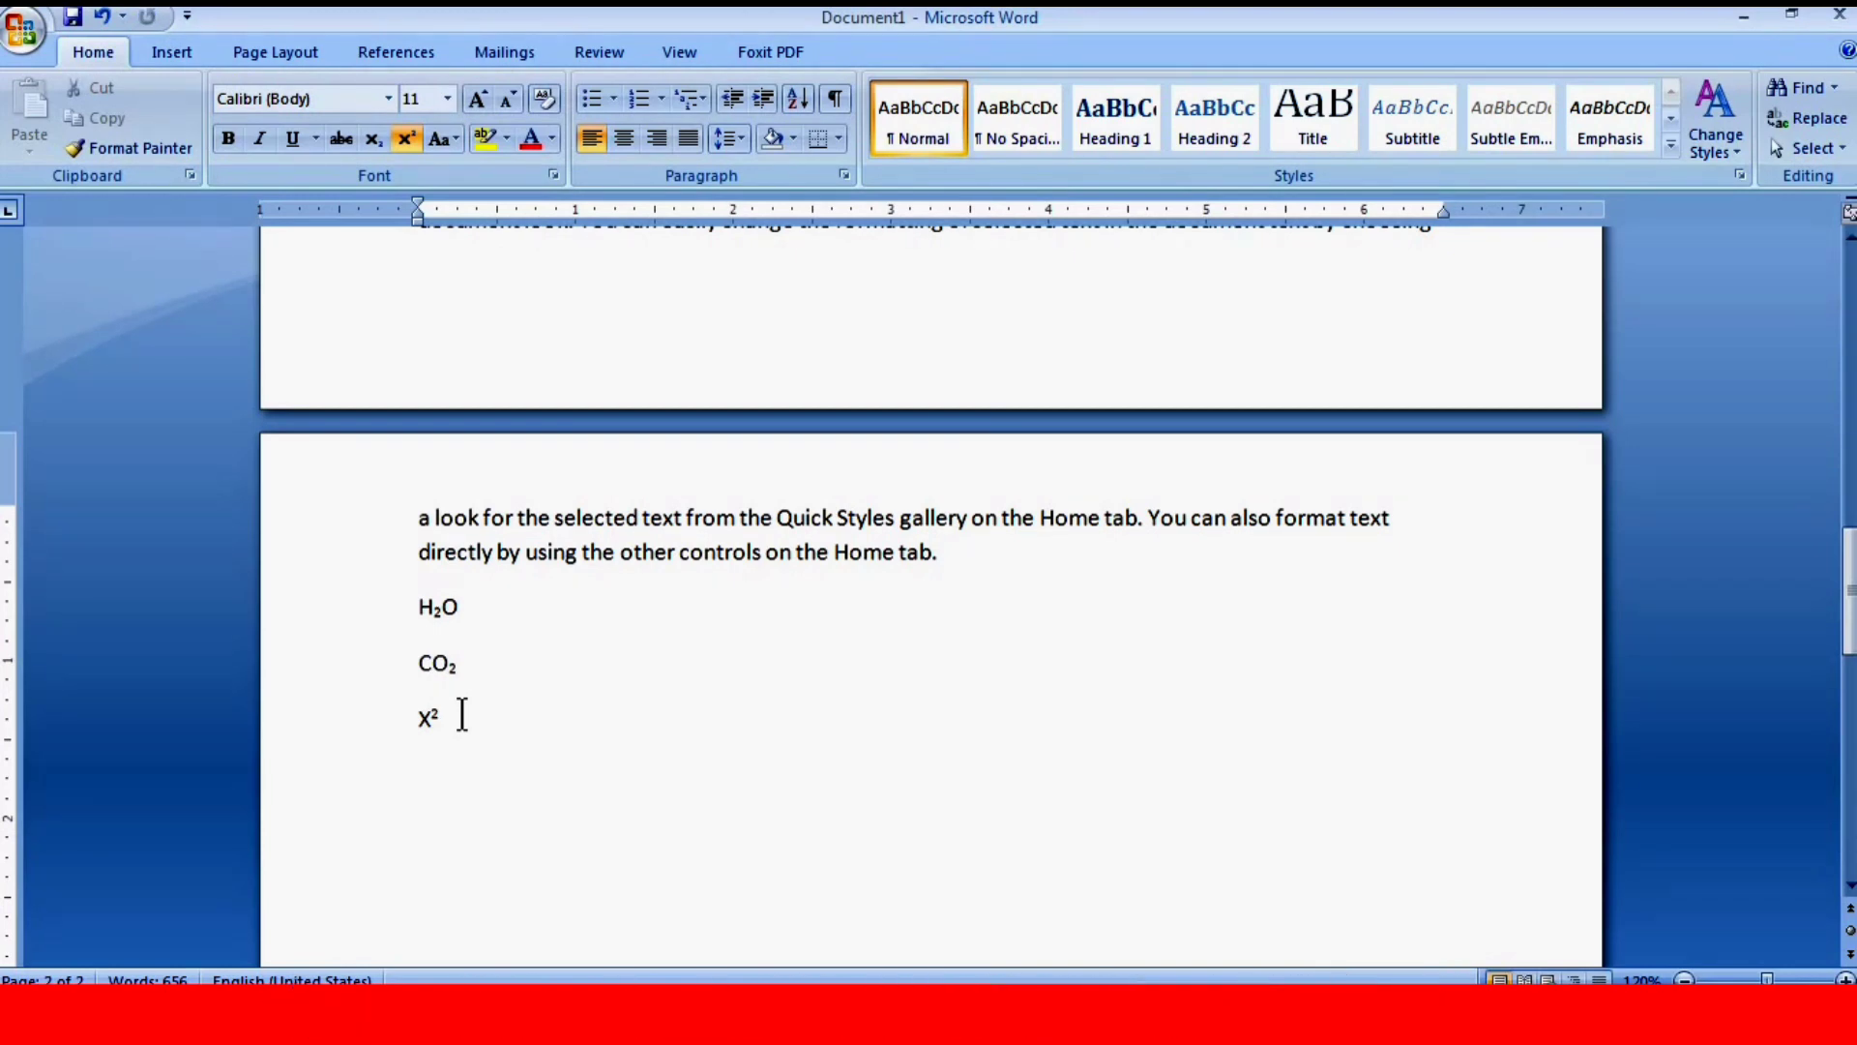
{"action": "key", "text": "Return"}
Type Y2 in normal-height text on the next line, then superscript its 2.
{"action": "left_click", "coordinate": [407, 137]}
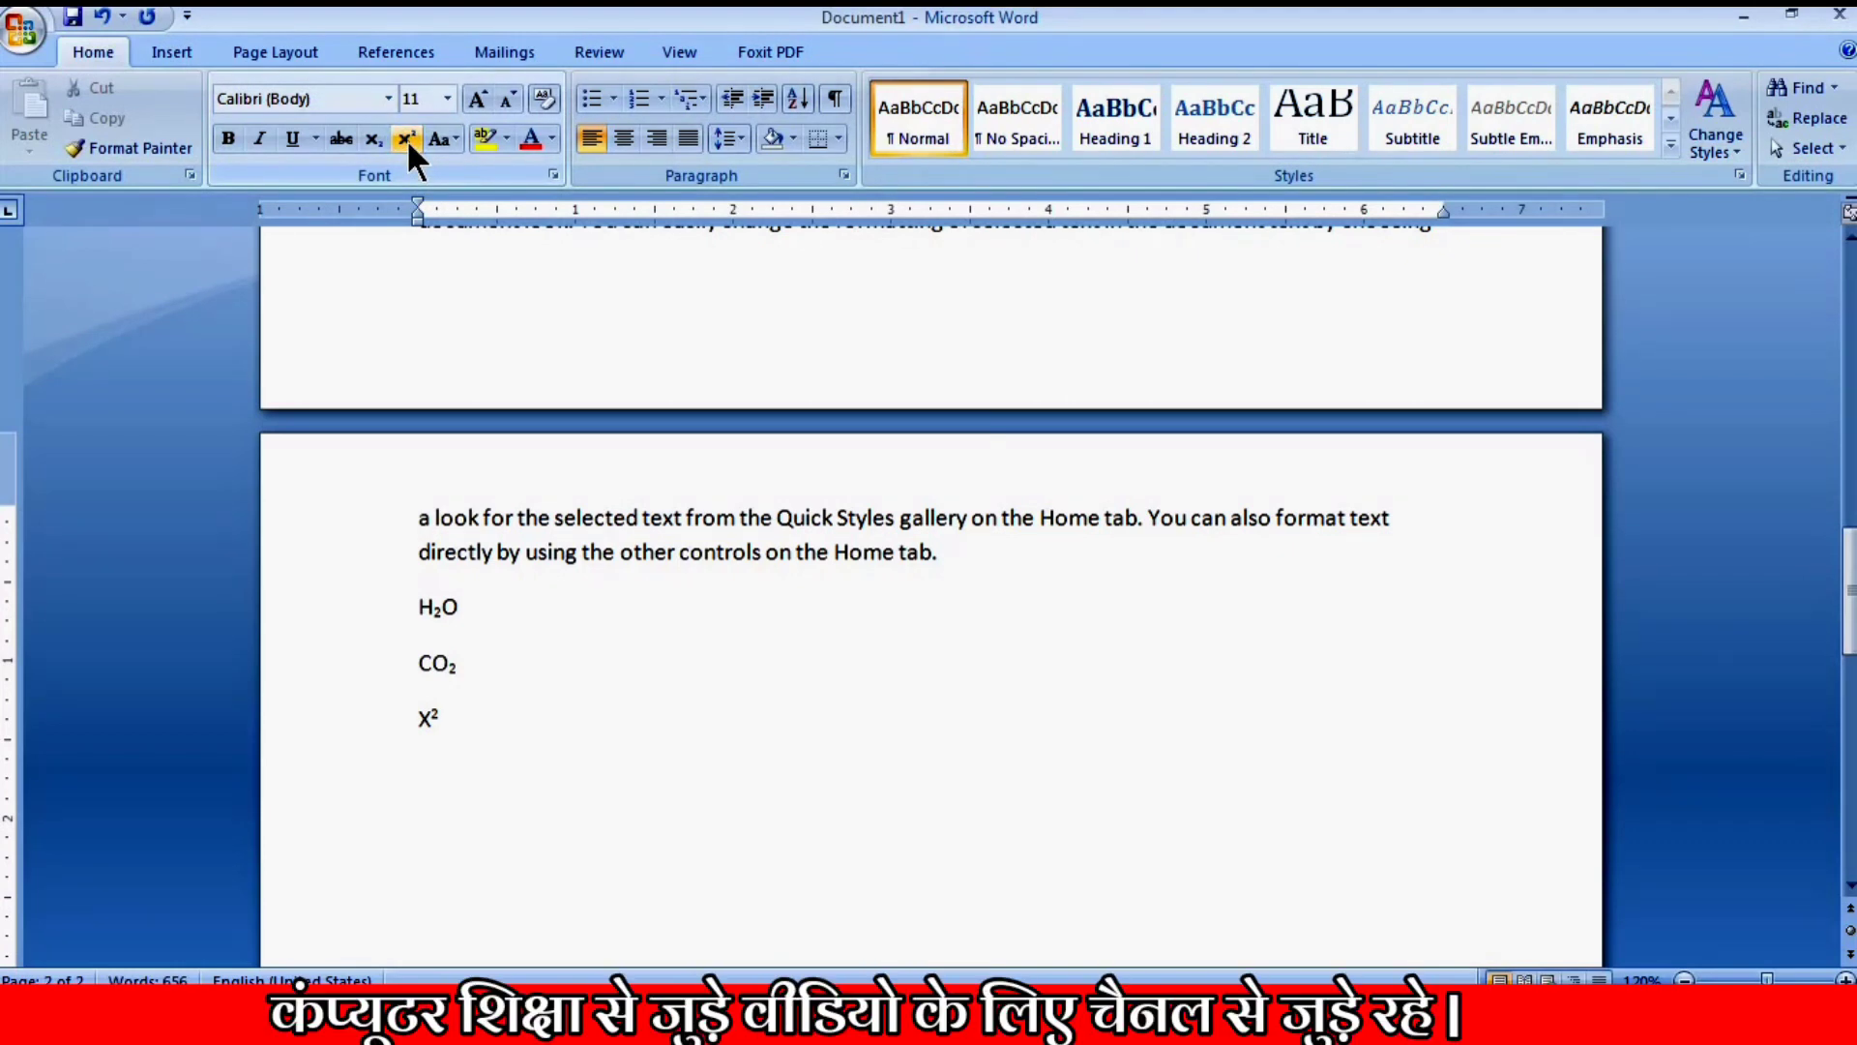
{"action": "type", "text": "Y"}
{"action": "left_click", "coordinate": [407, 139]}
{"action": "type", "text": "2"}
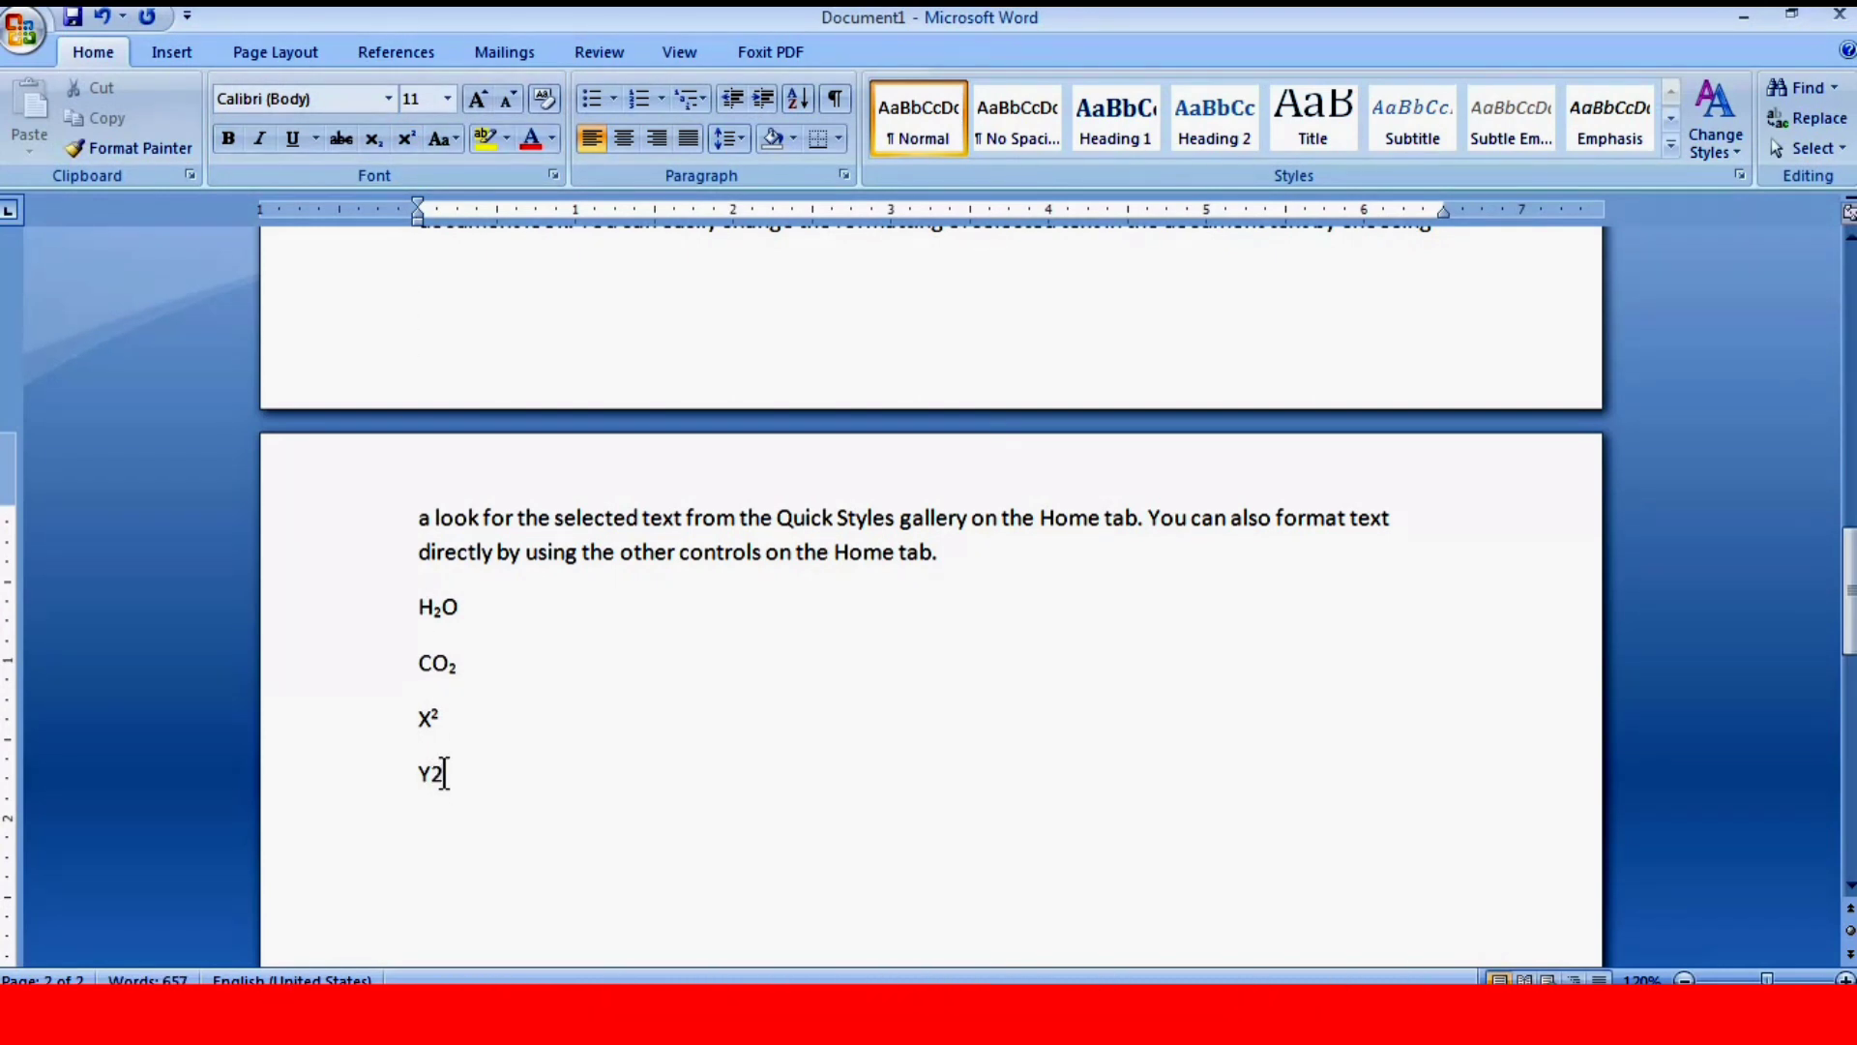
{"action": "left_click_drag", "start_coordinate": [444, 772], "coordinate": [431, 773]}
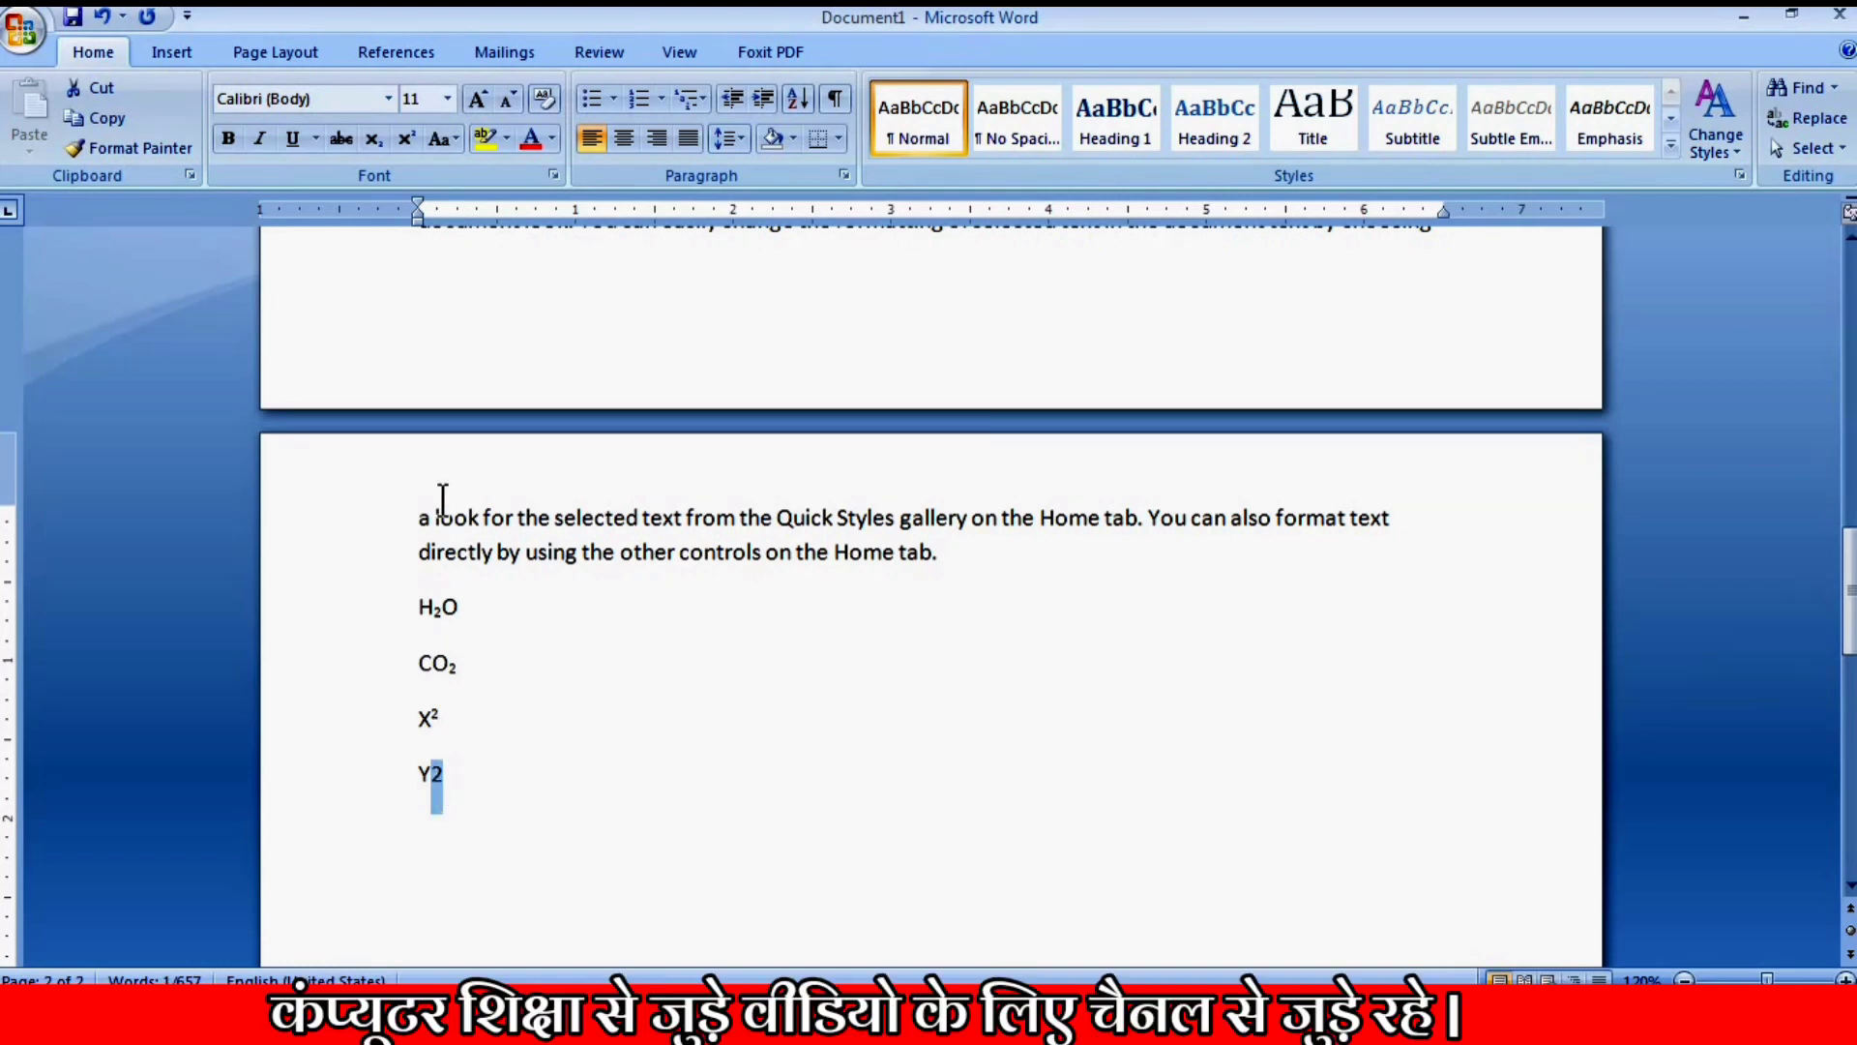
{"action": "left_click", "coordinate": [407, 136]}
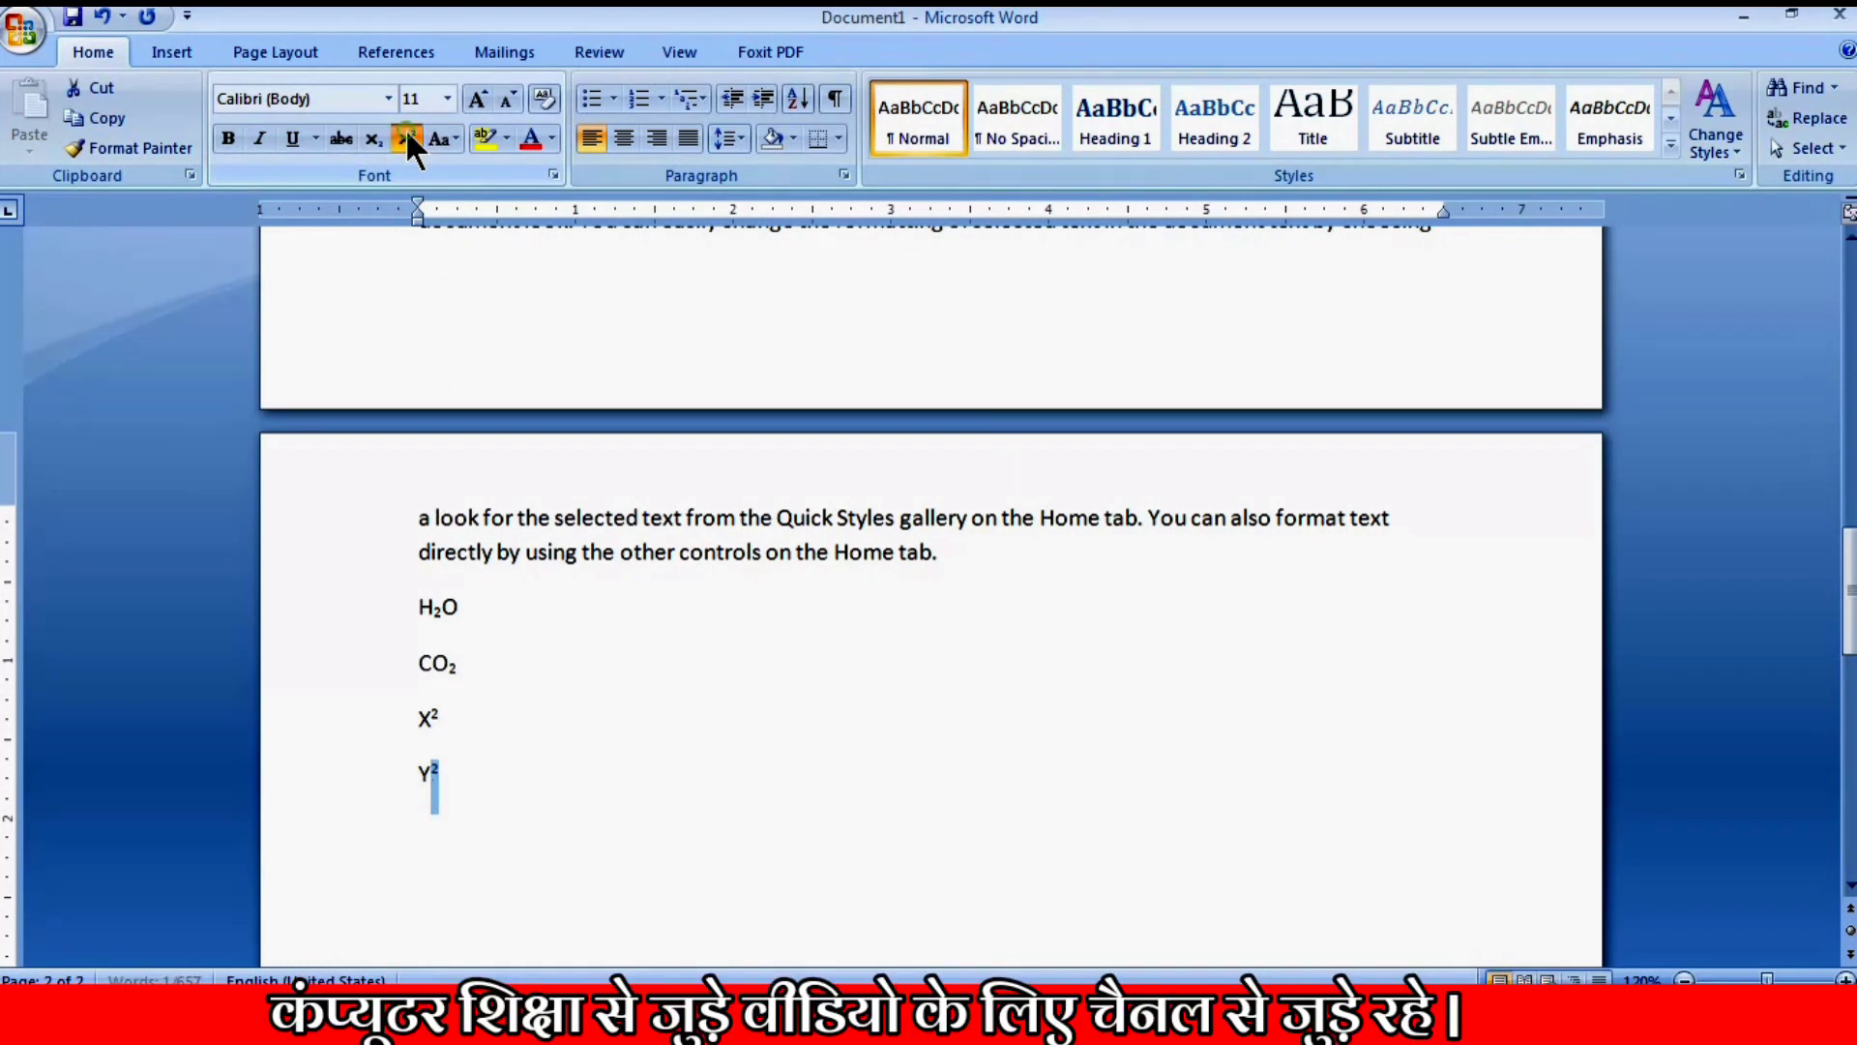
{"action": "left_click", "coordinate": [494, 777]}
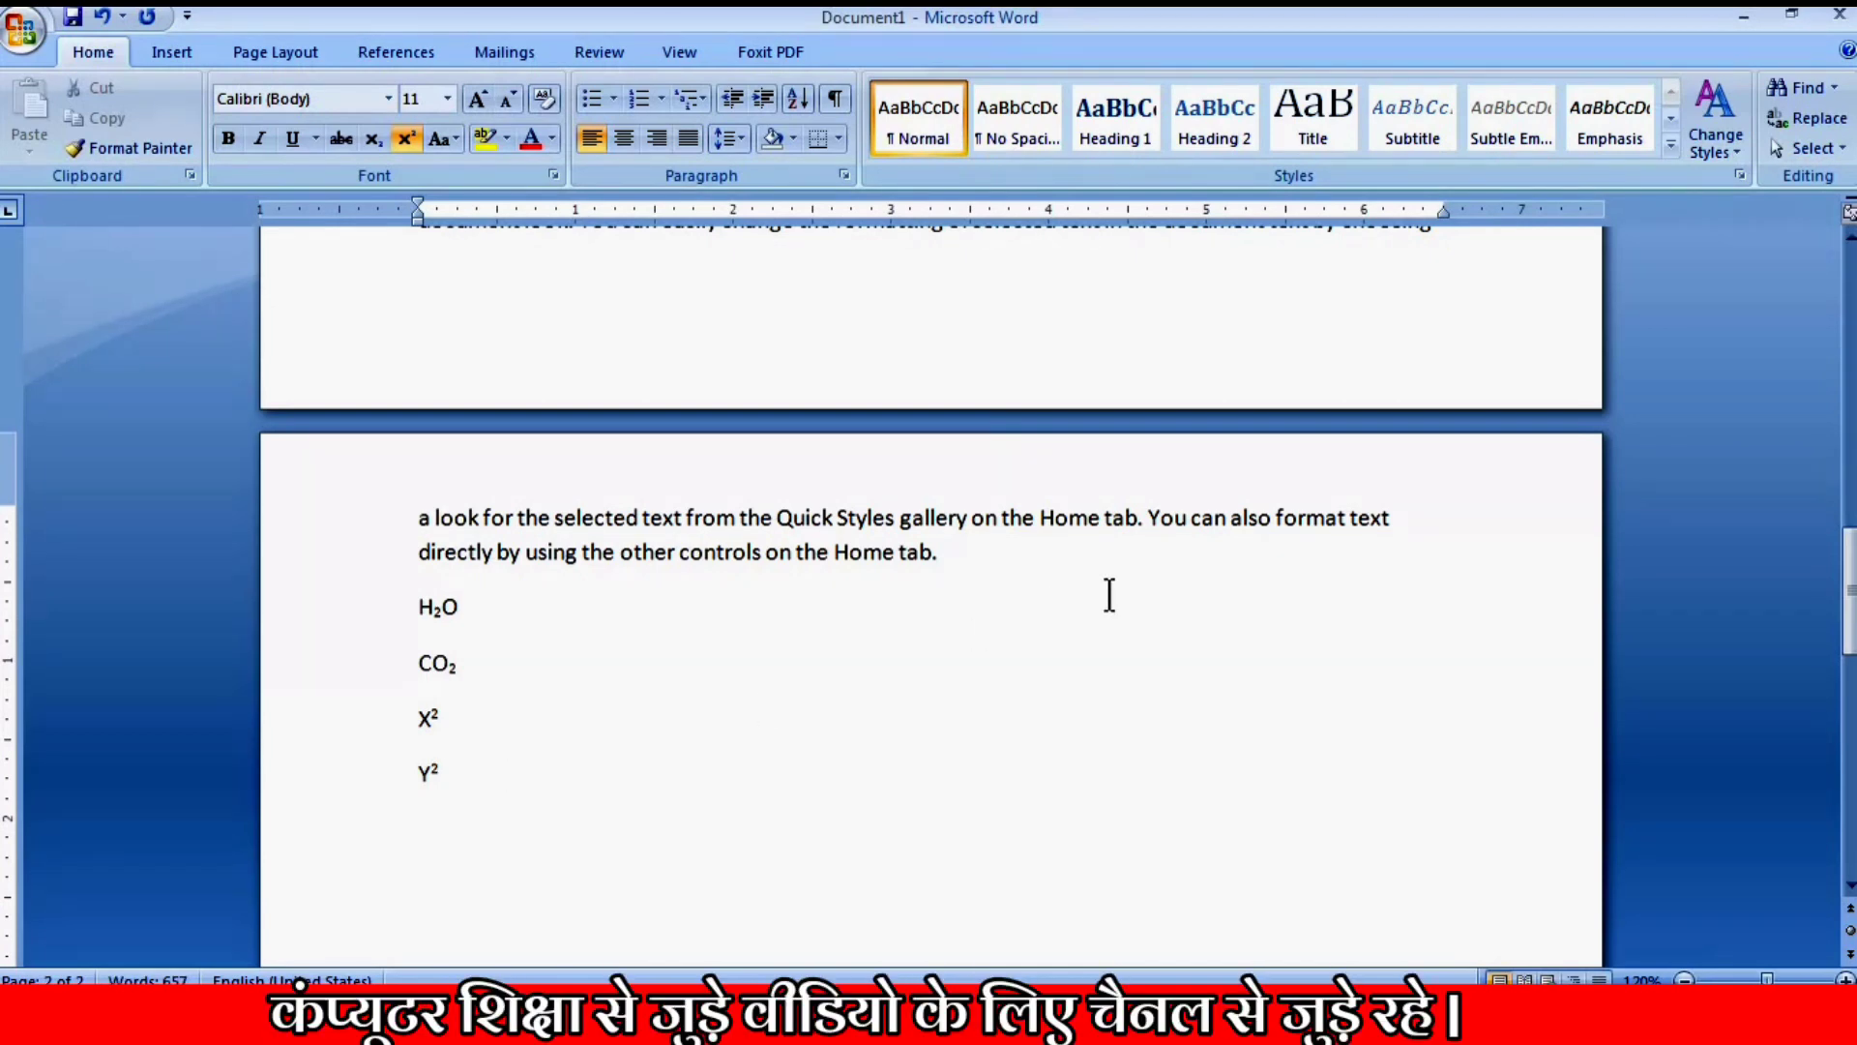
{"action": "mouse_move", "coordinate": [1849, 590]}
{"action": "left_mouse_down"}
{"action": "mouse_move", "coordinate": [1849, 634]}
{"action": "mouse_move", "coordinate": [1842, 353]}
{"action": "left_mouse_up"}
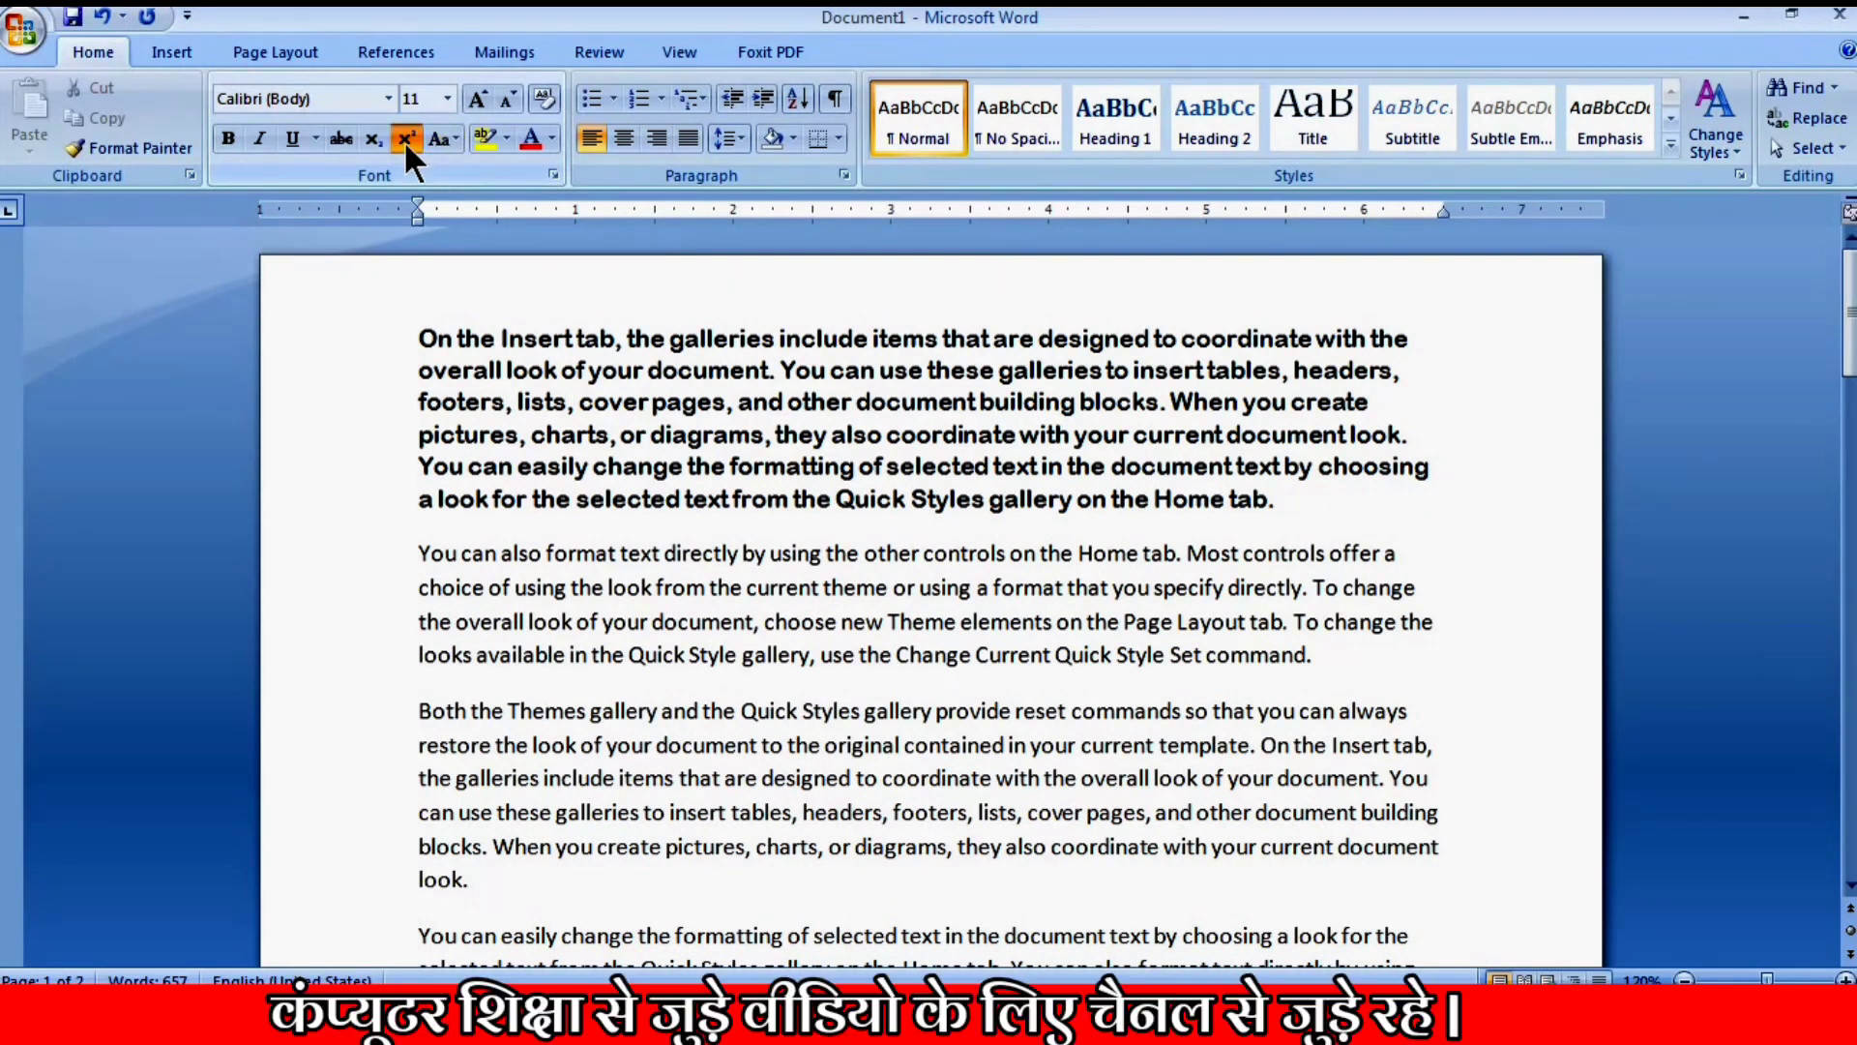
Convert the 'You can also format text directly' paragraph to UPPERCASE with Change Case.
{"action": "key", "text": "ctrl+End"}
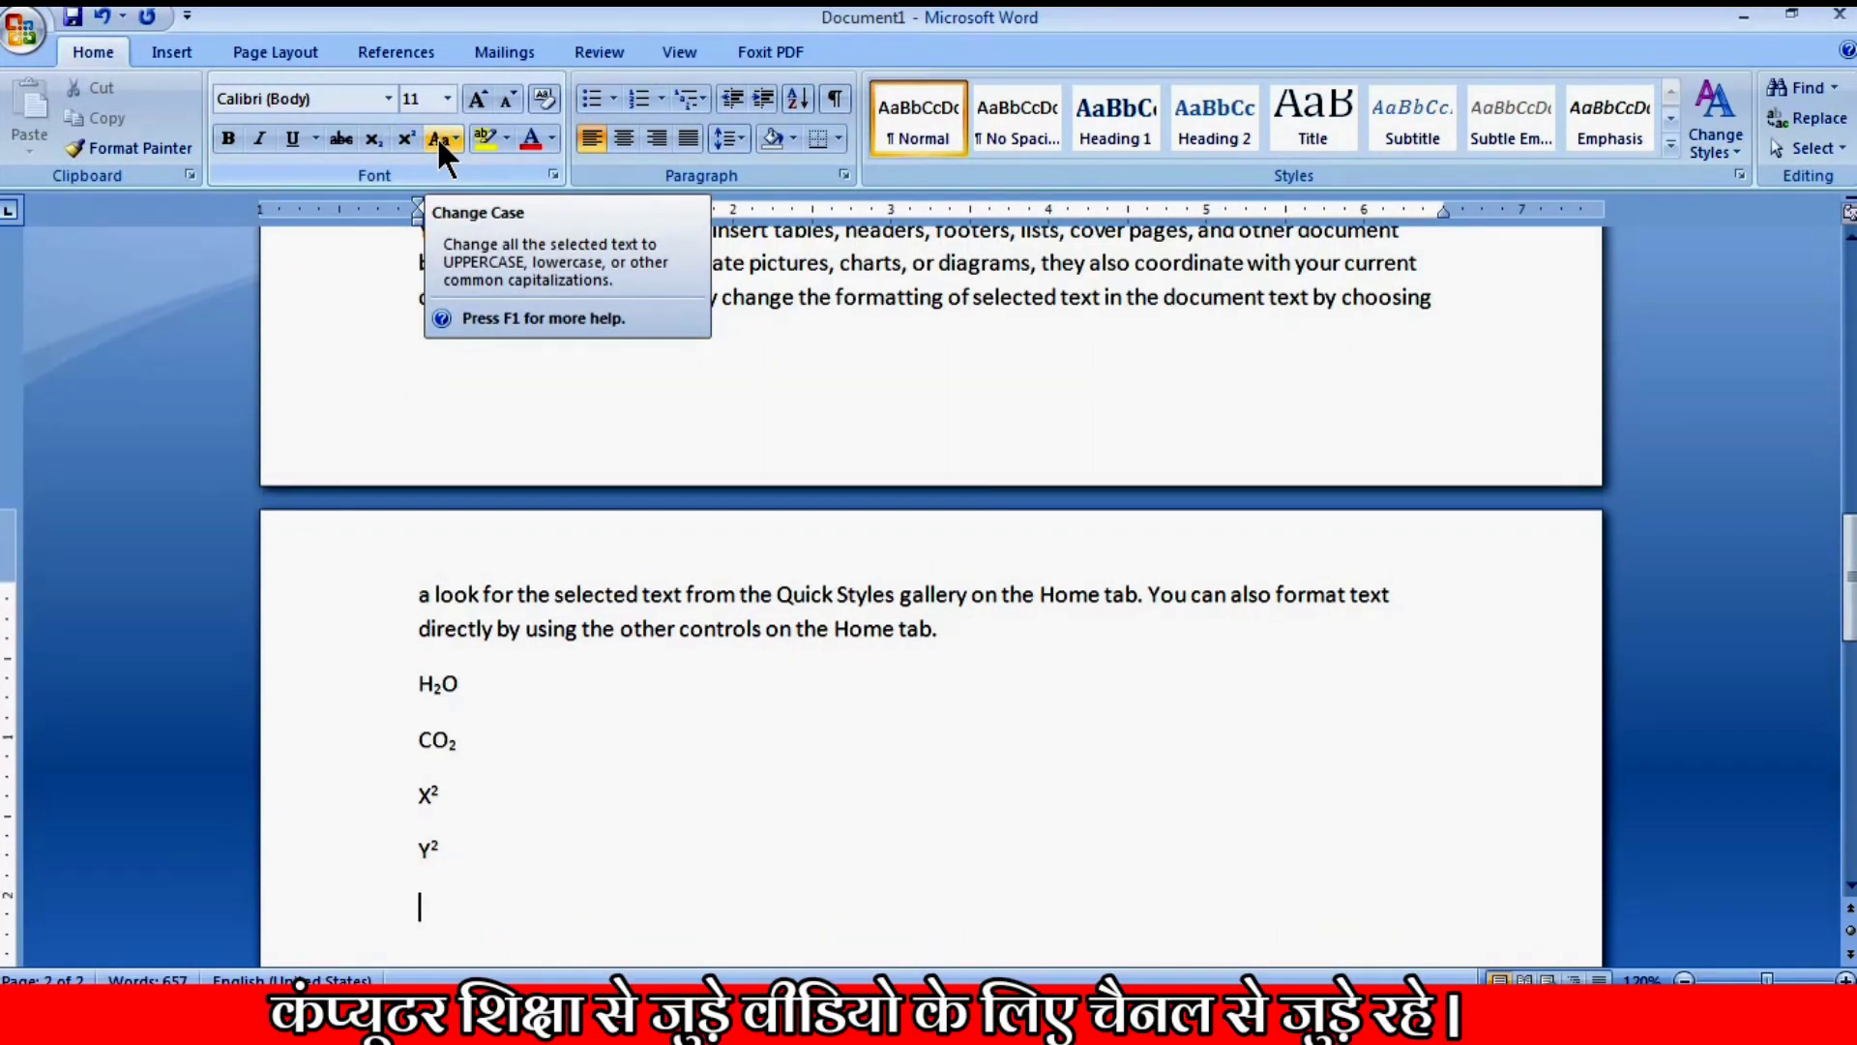
{"action": "left_click_drag", "start_coordinate": [1847, 580], "coordinate": [1847, 353]}
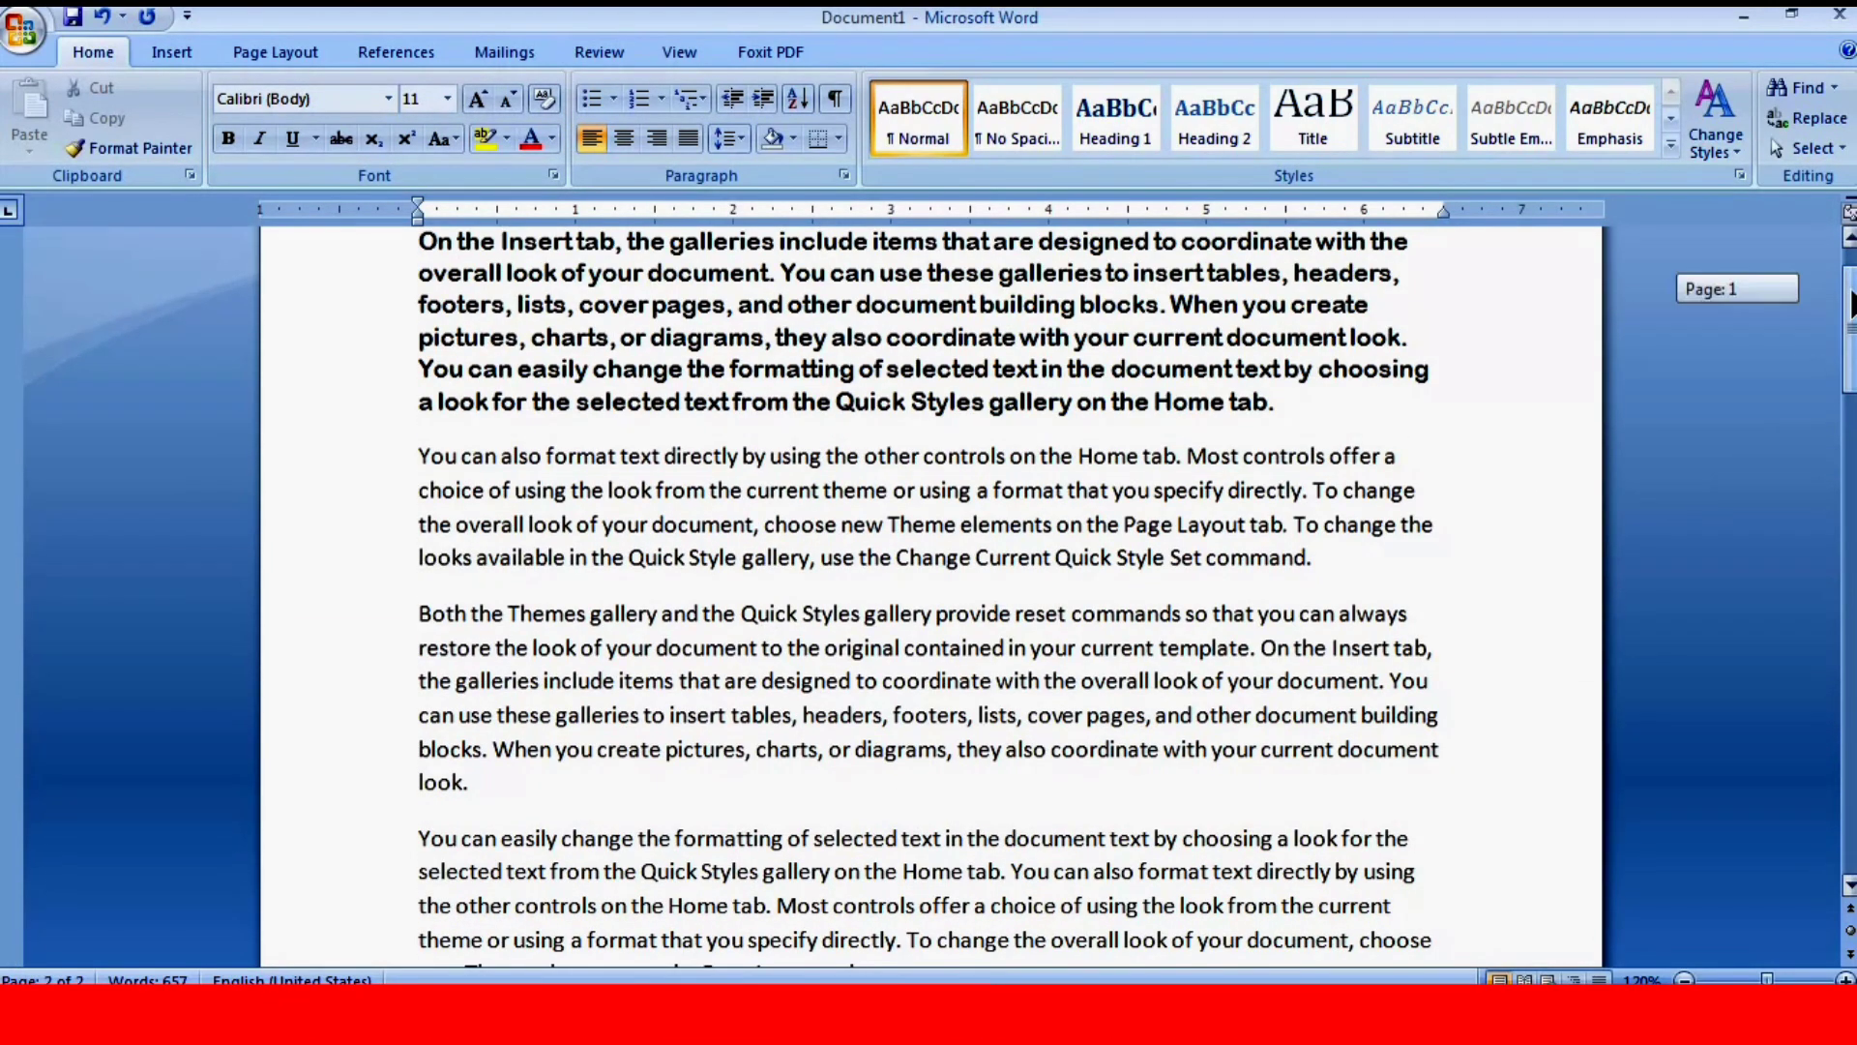
{"action": "scroll", "coordinate": [1738, 288], "scroll_direction": "up", "scroll_amount": 1}
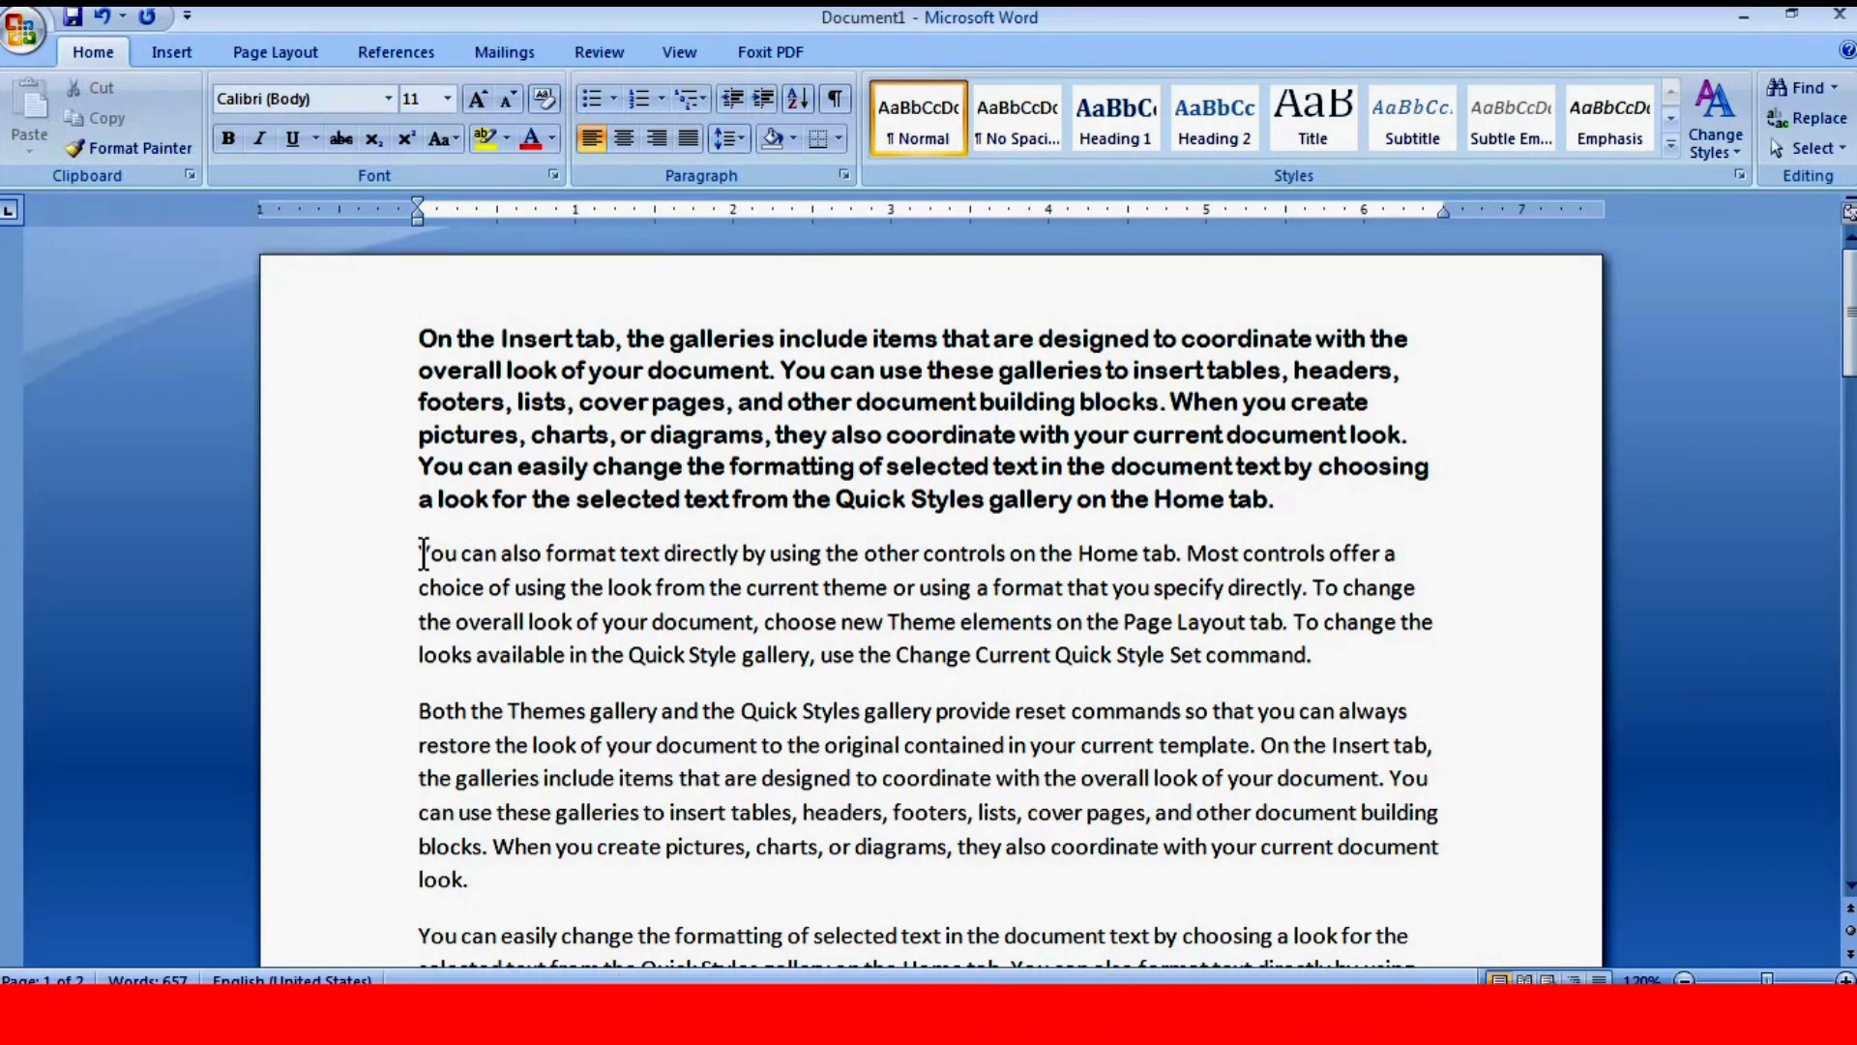
{"action": "mouse_move", "coordinate": [423, 554]}
{"action": "left_mouse_down"}
{"action": "mouse_move", "coordinate": [1181, 658]}
{"action": "mouse_move", "coordinate": [1306, 656]}
{"action": "left_mouse_up"}
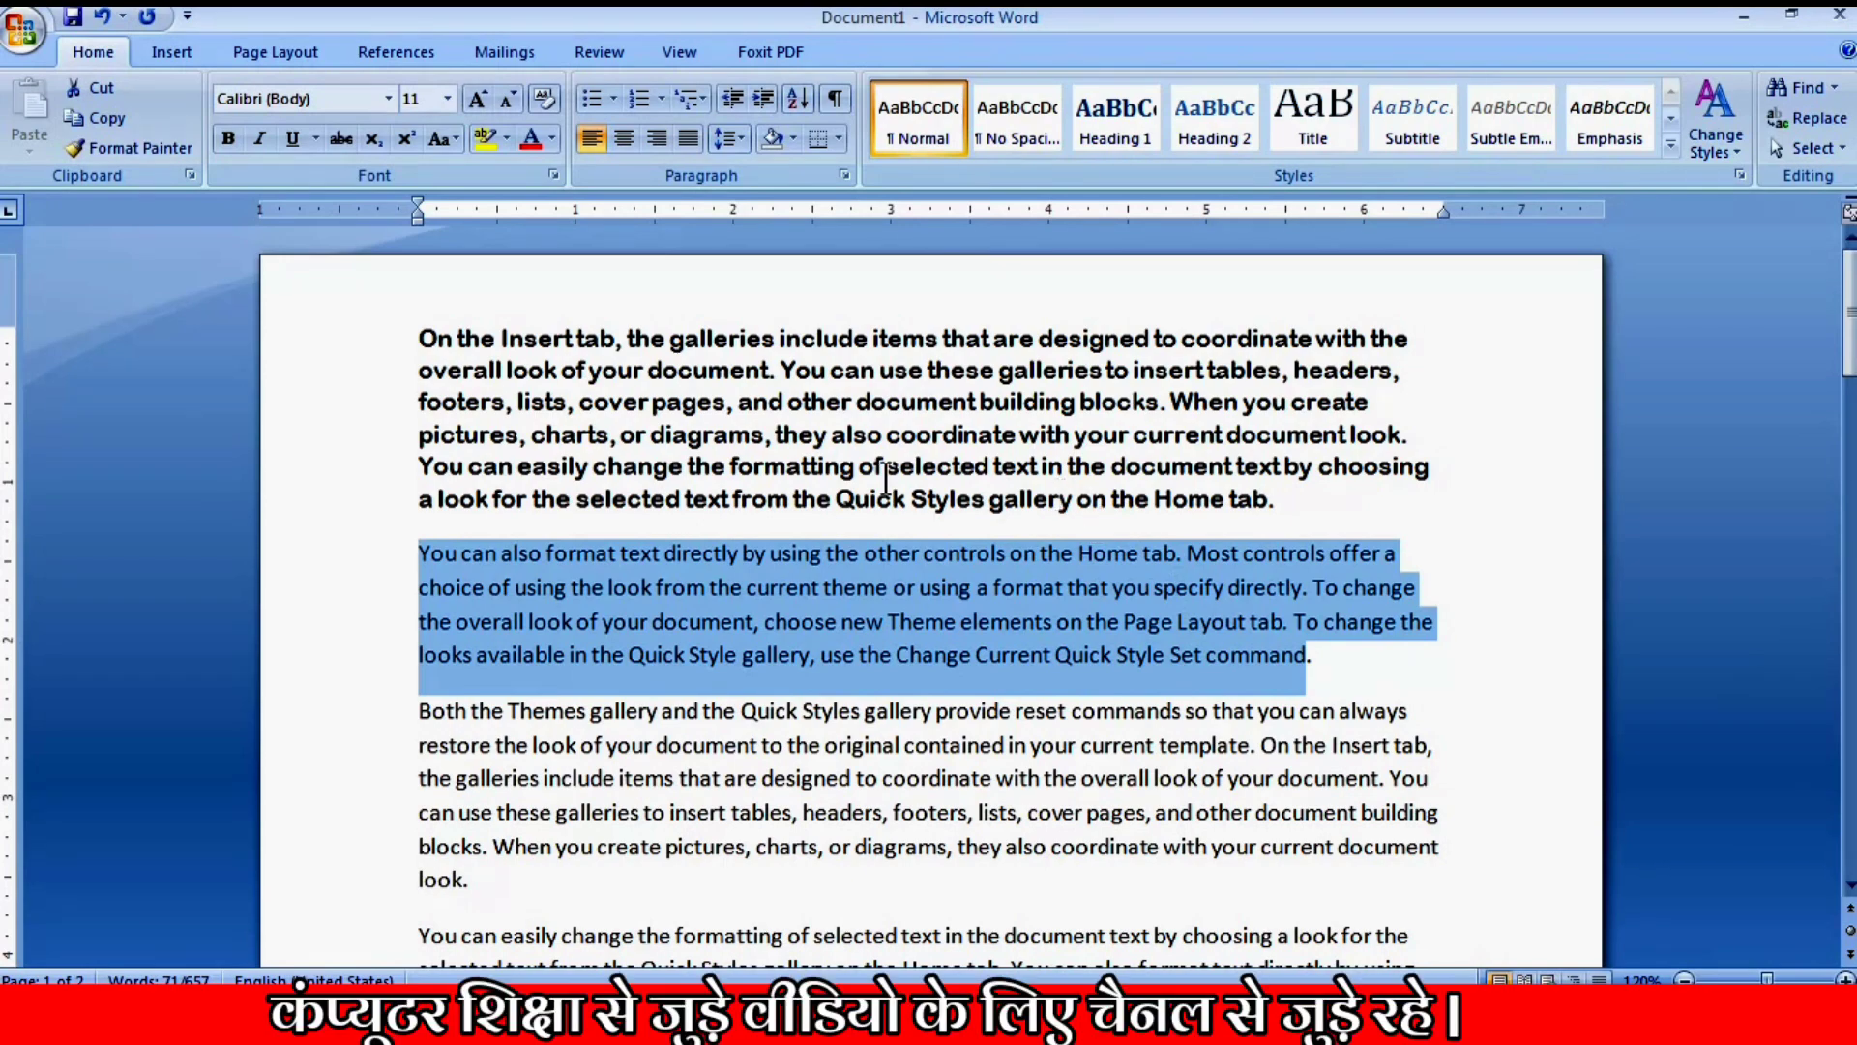
{"action": "left_click", "coordinate": [445, 136]}
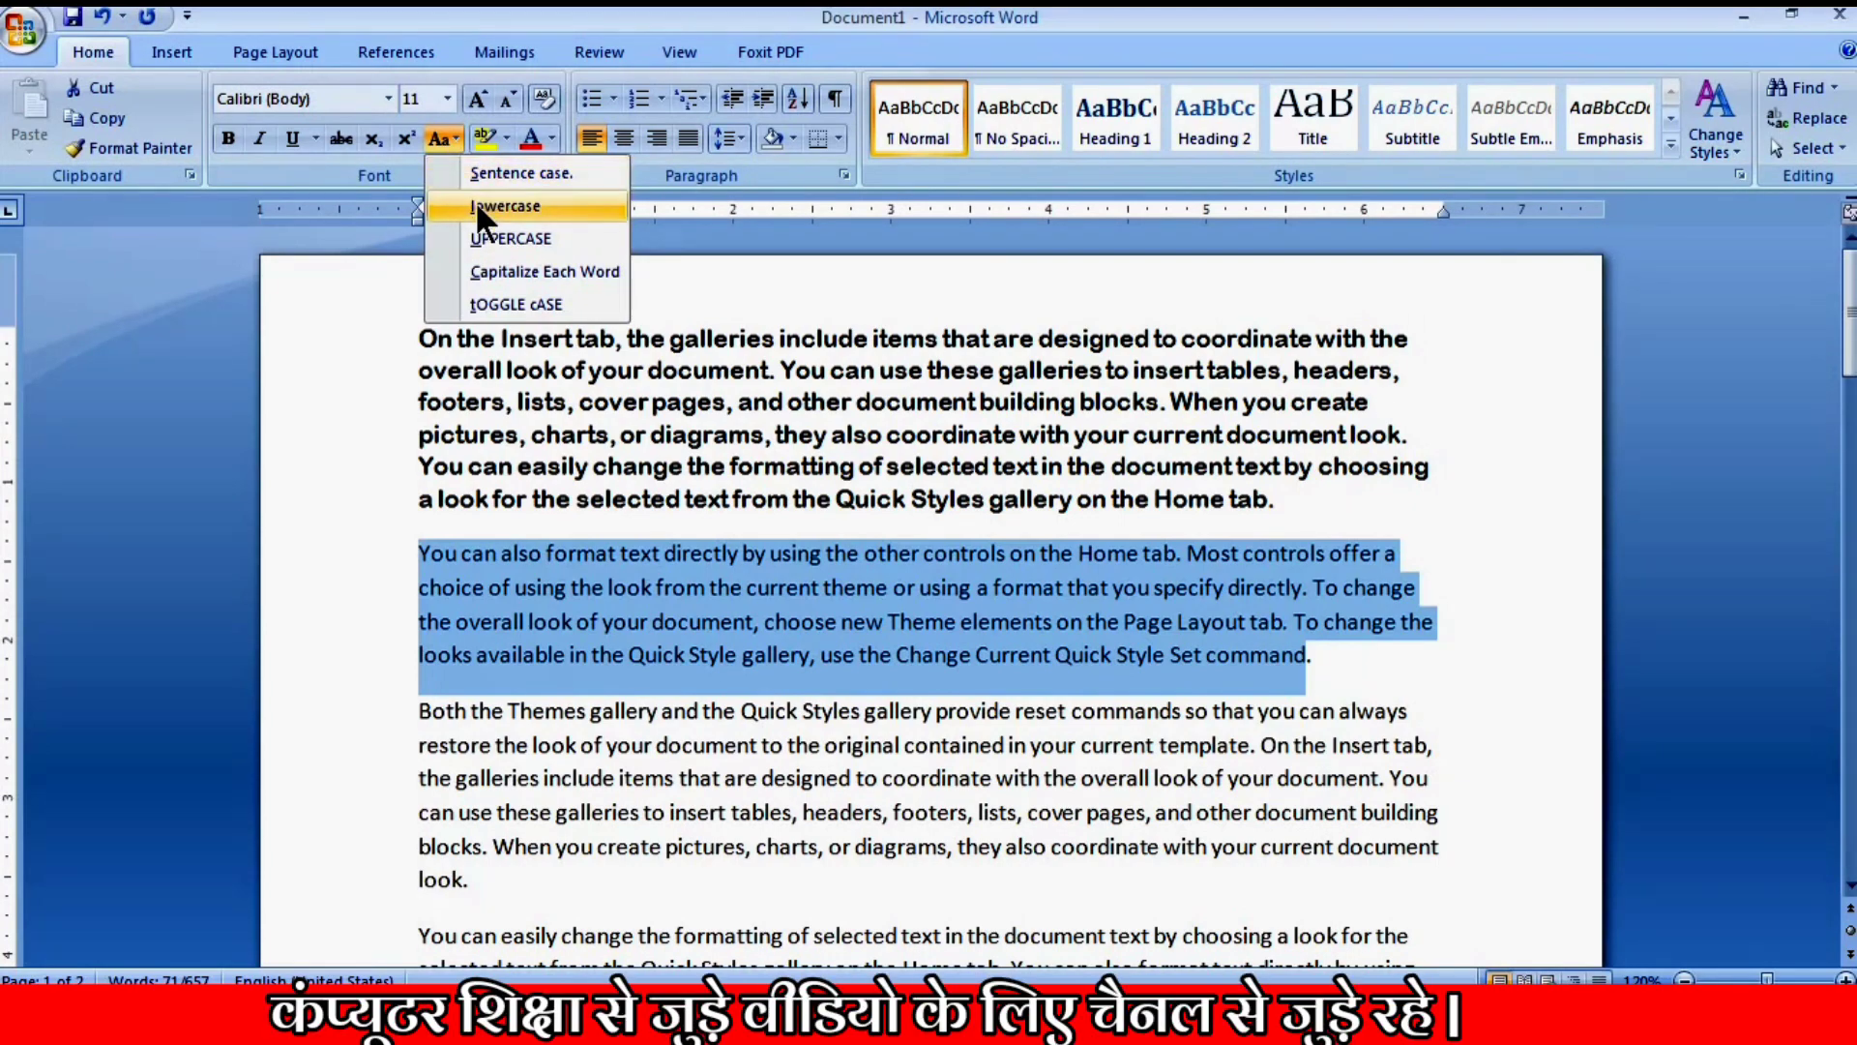
{"action": "left_click", "coordinate": [528, 241]}
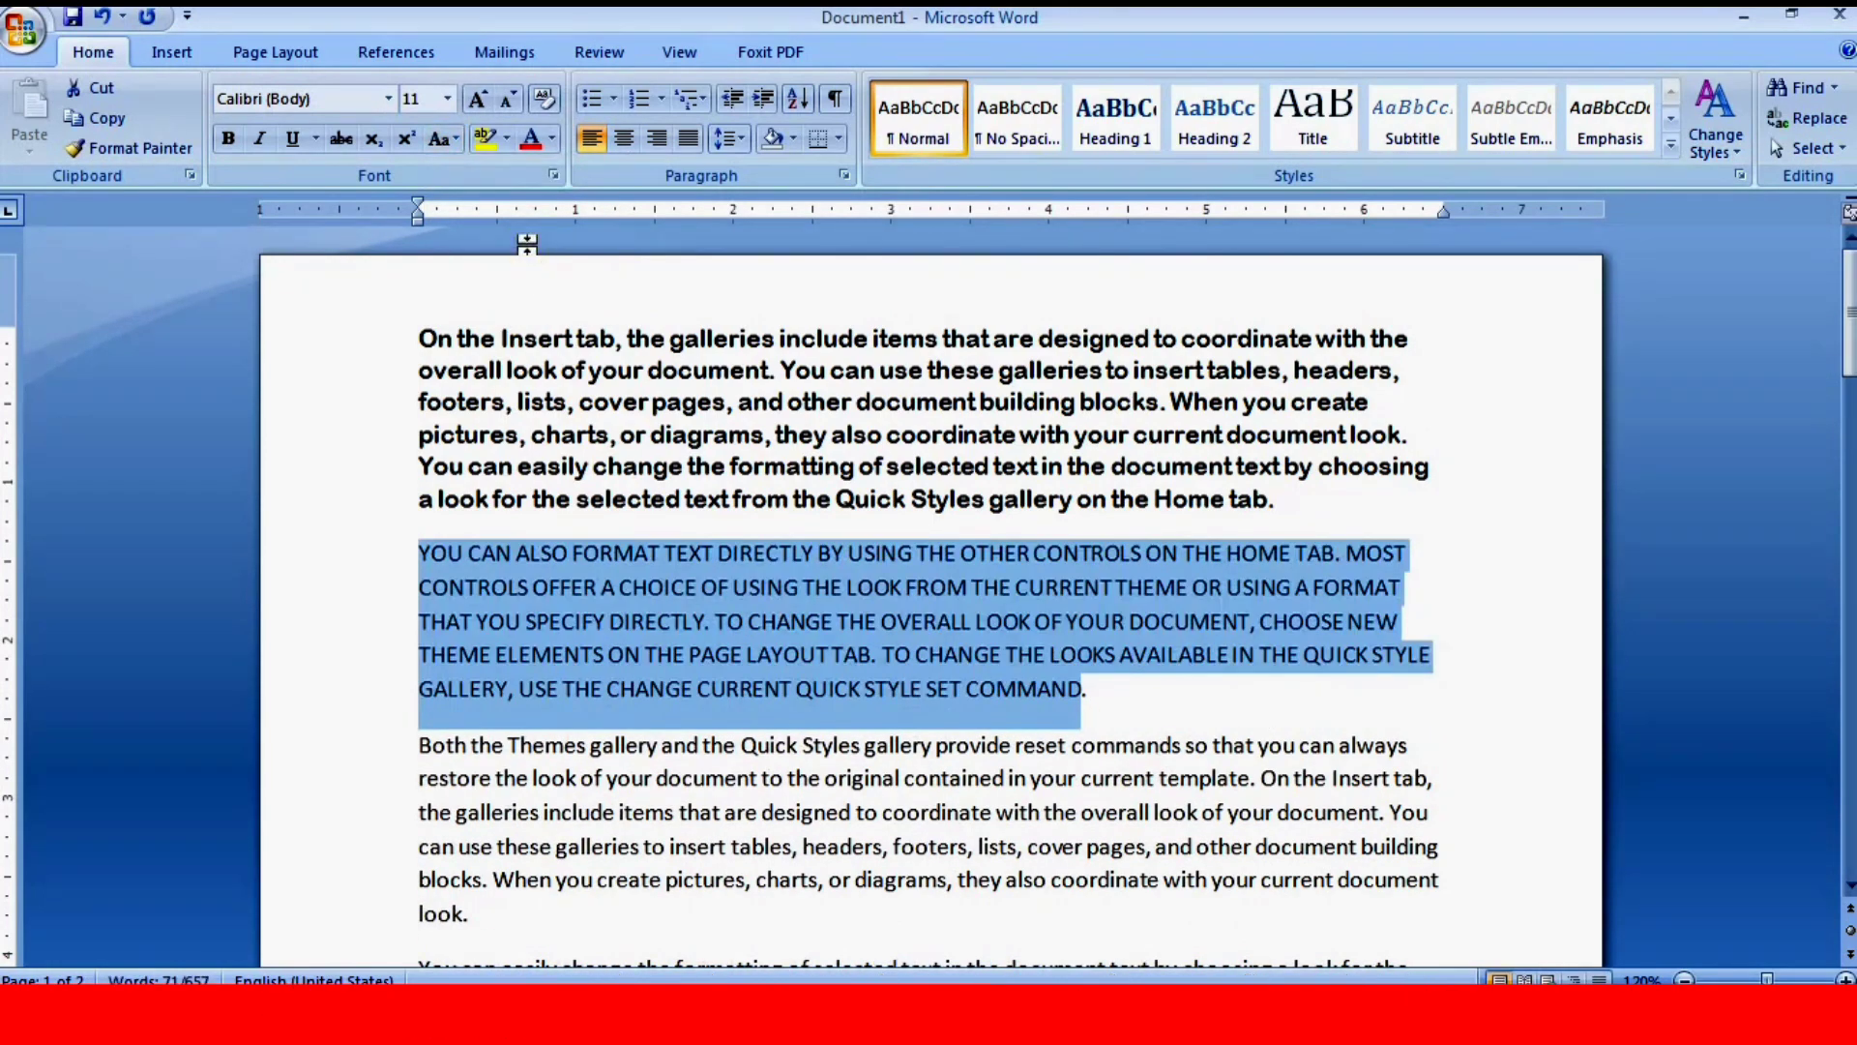
{"action": "left_click", "coordinate": [571, 570]}
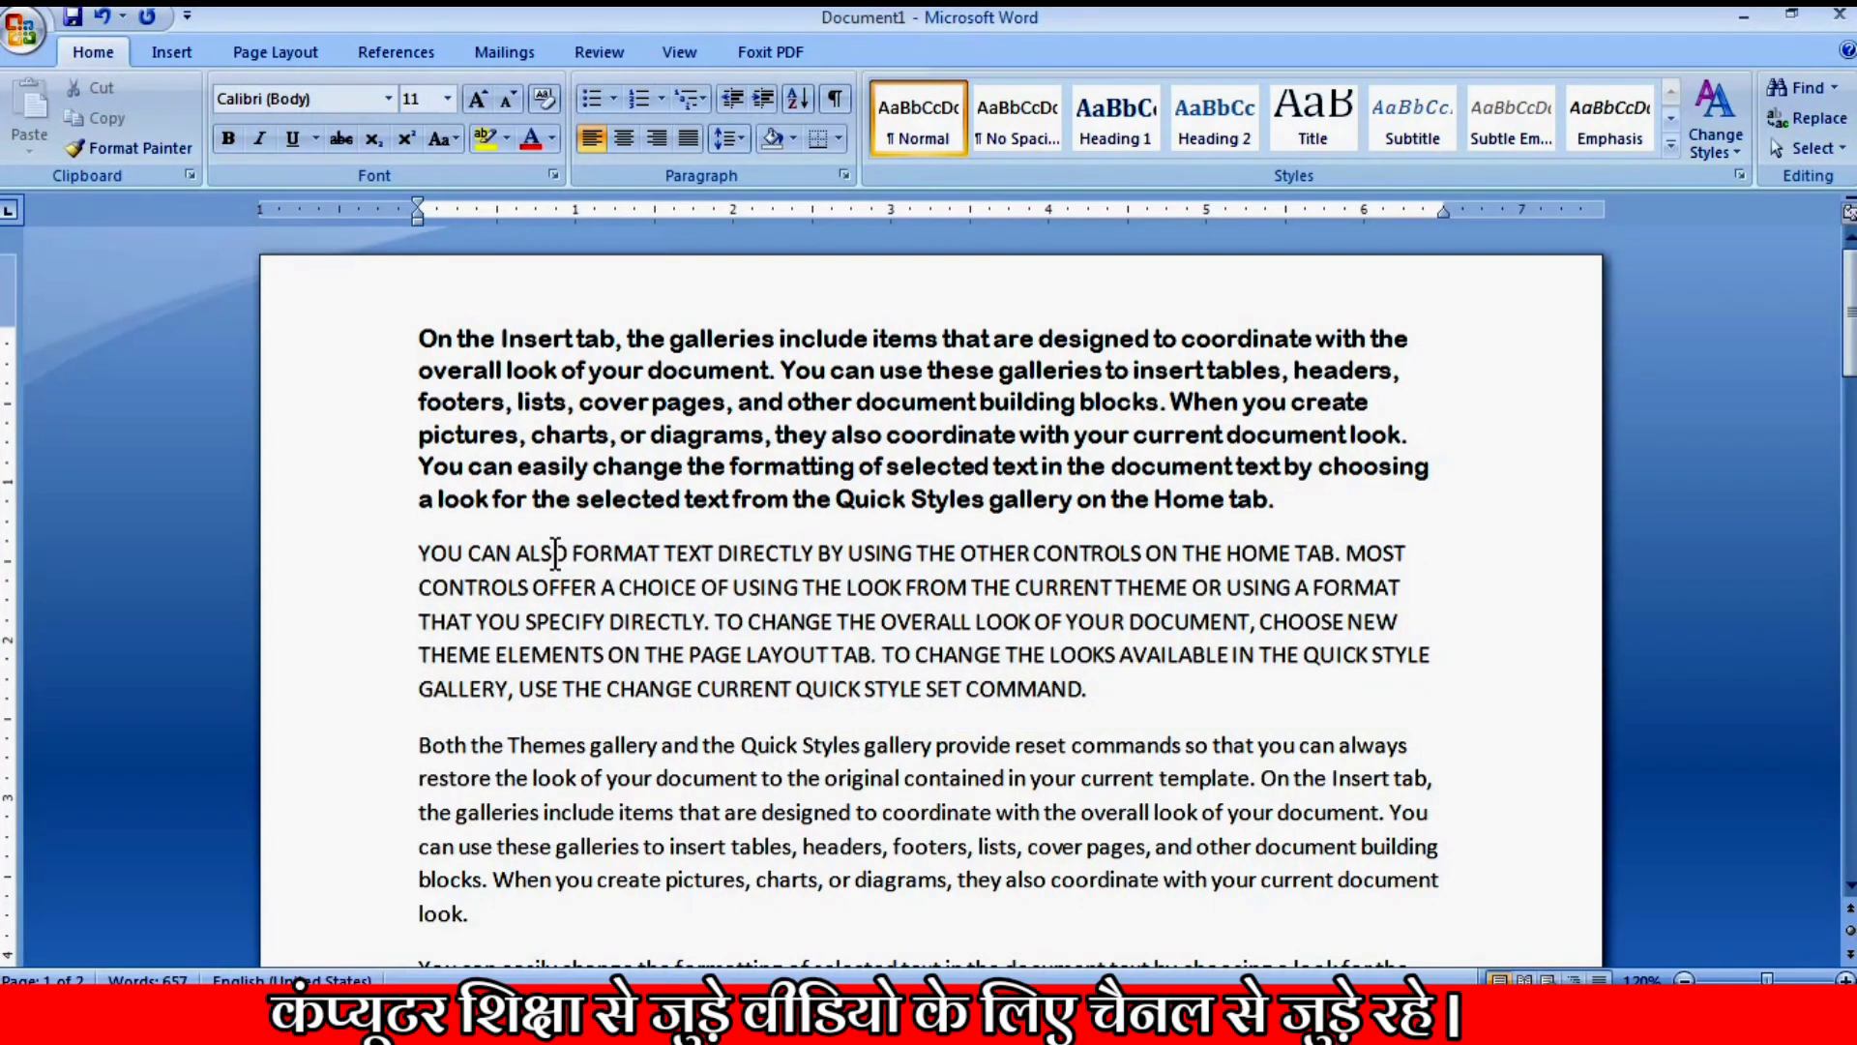
{"action": "left_click", "coordinate": [423, 549]}
Convert the all-caps second paragraph to lowercase, so it begins 'you can also format text directly'.
{"action": "mouse_move", "coordinate": [422, 551]}
{"action": "left_mouse_down"}
{"action": "mouse_move", "coordinate": [757, 686]}
{"action": "mouse_move", "coordinate": [1103, 692]}
{"action": "left_mouse_up"}
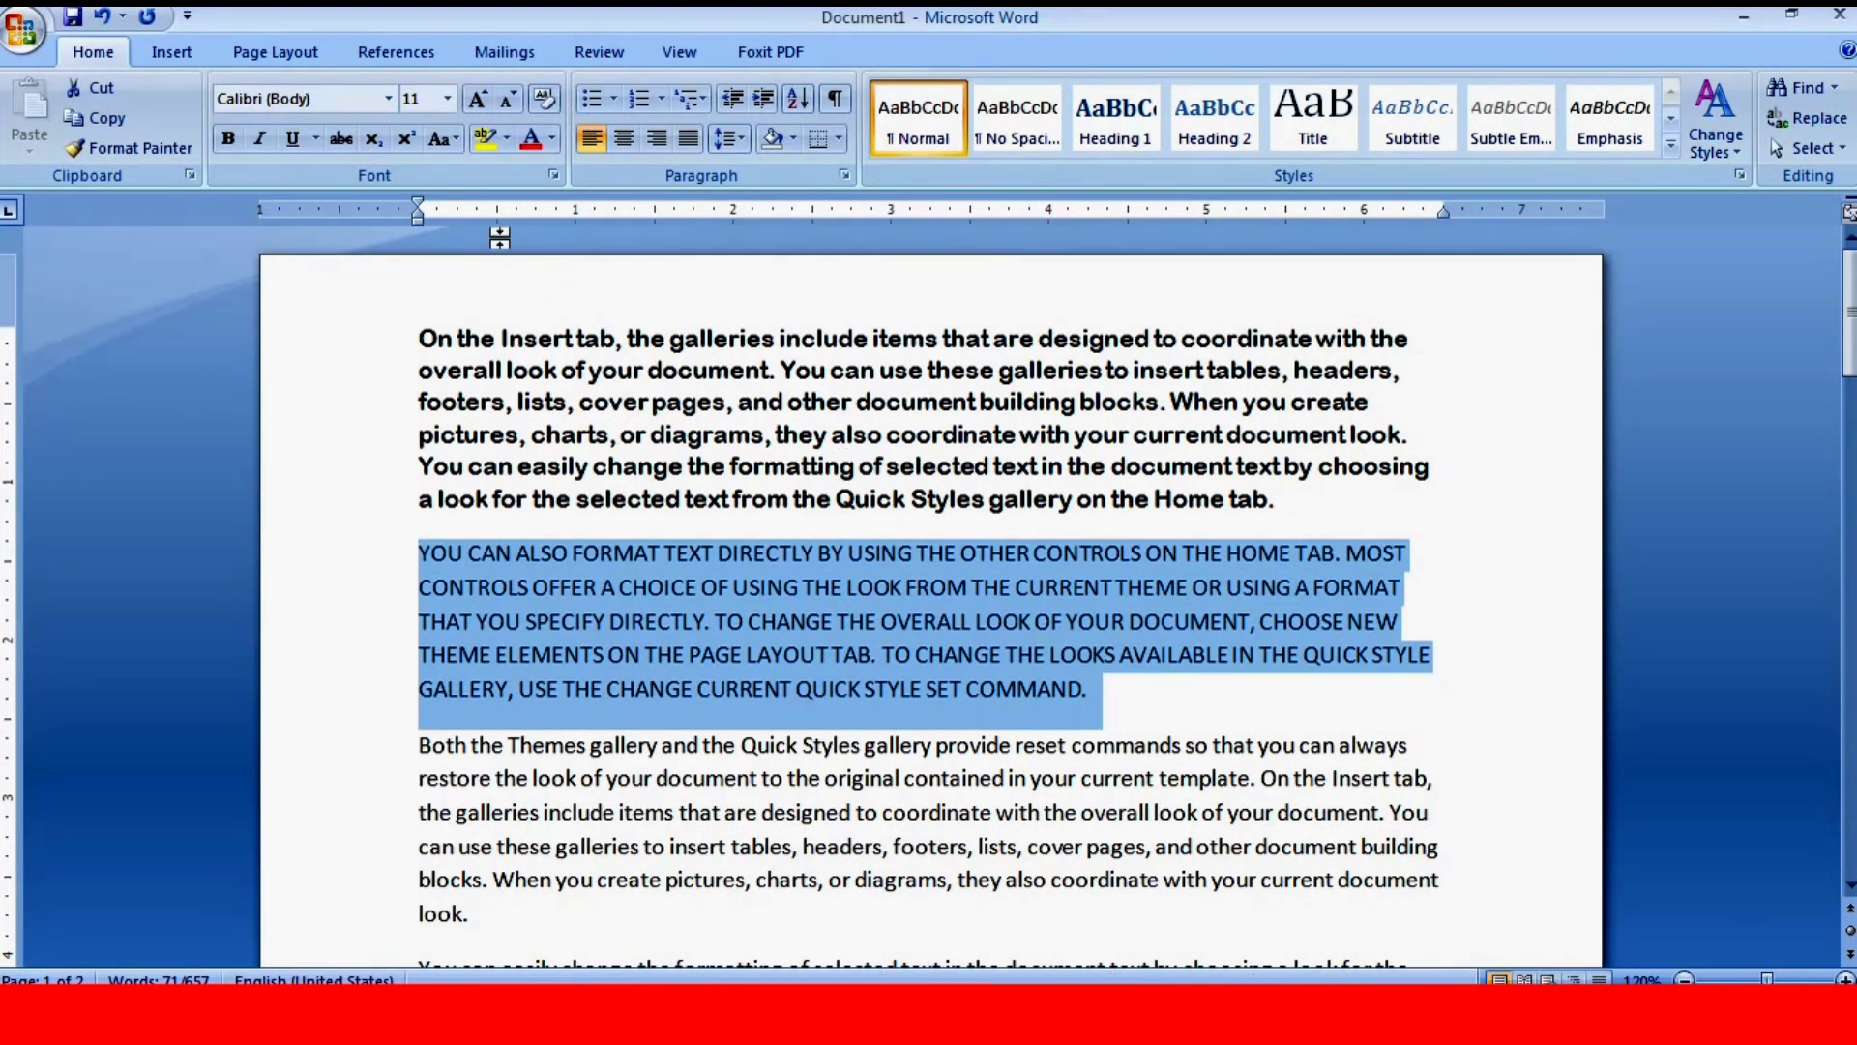
{"action": "left_click", "coordinate": [443, 137]}
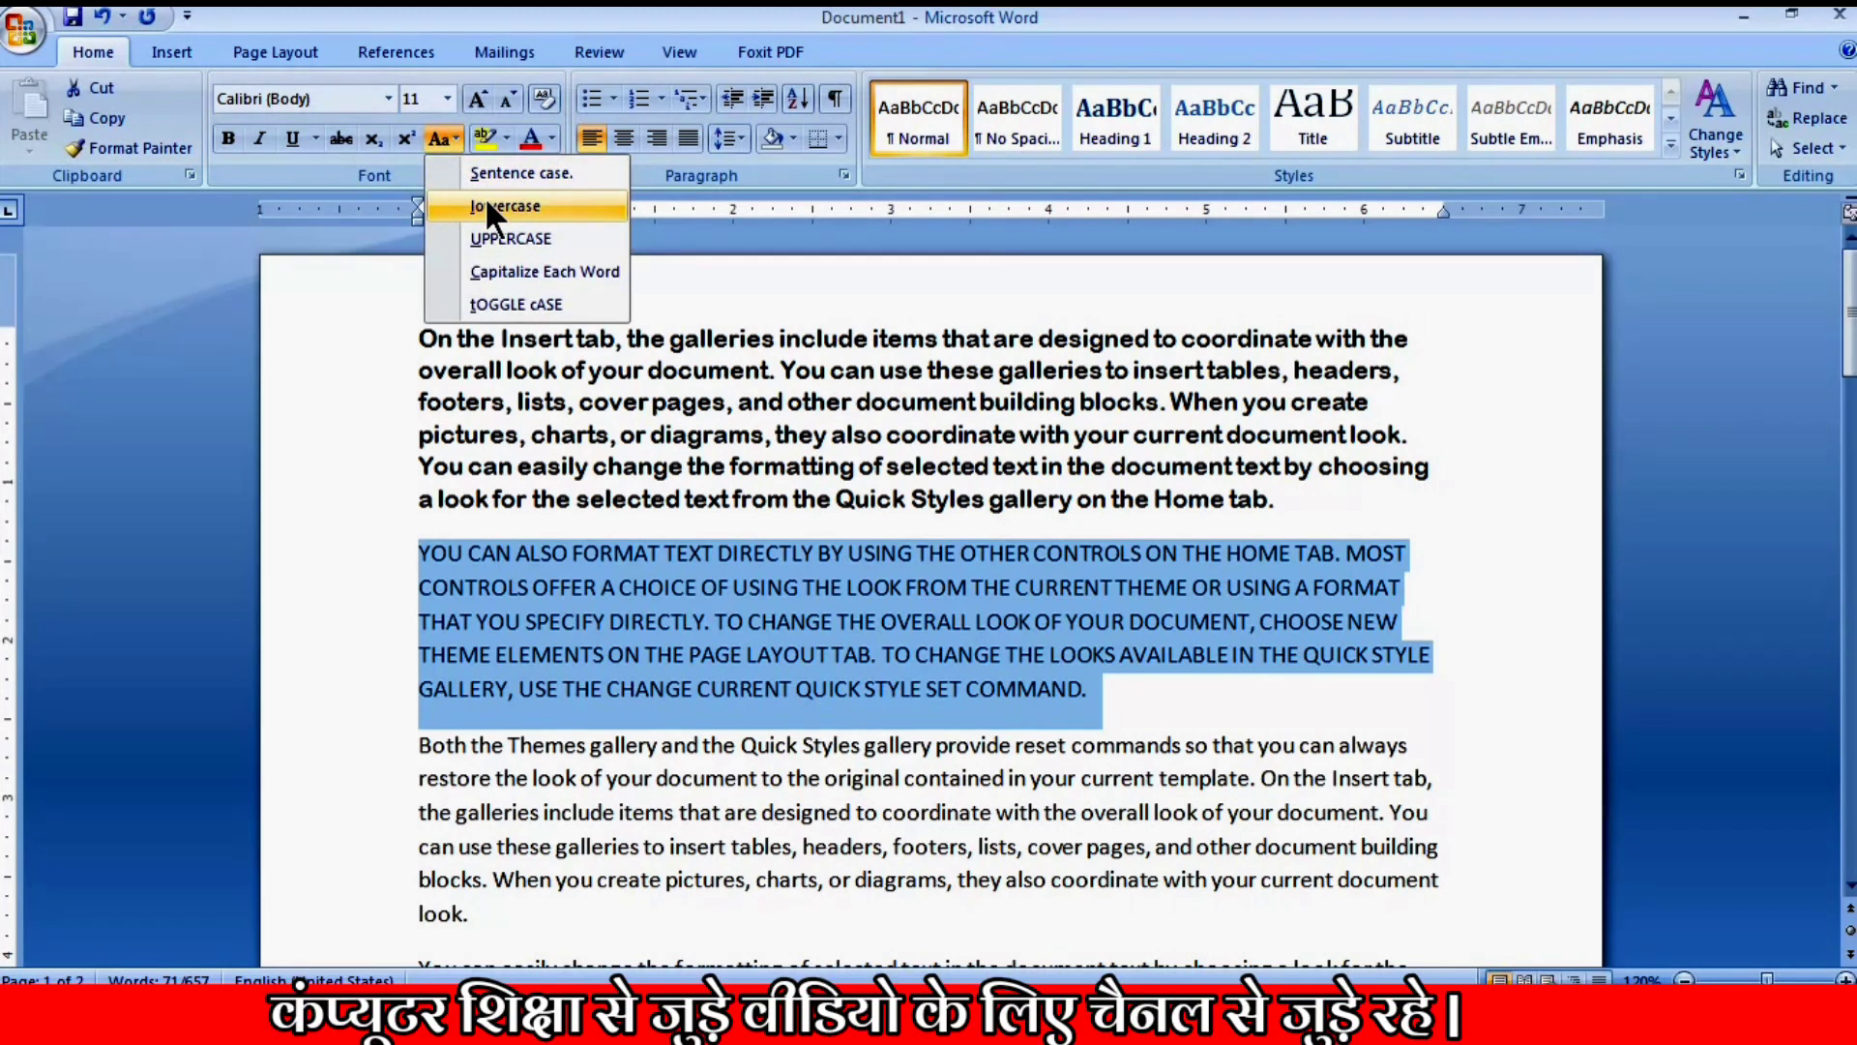
{"action": "left_click", "coordinate": [486, 207]}
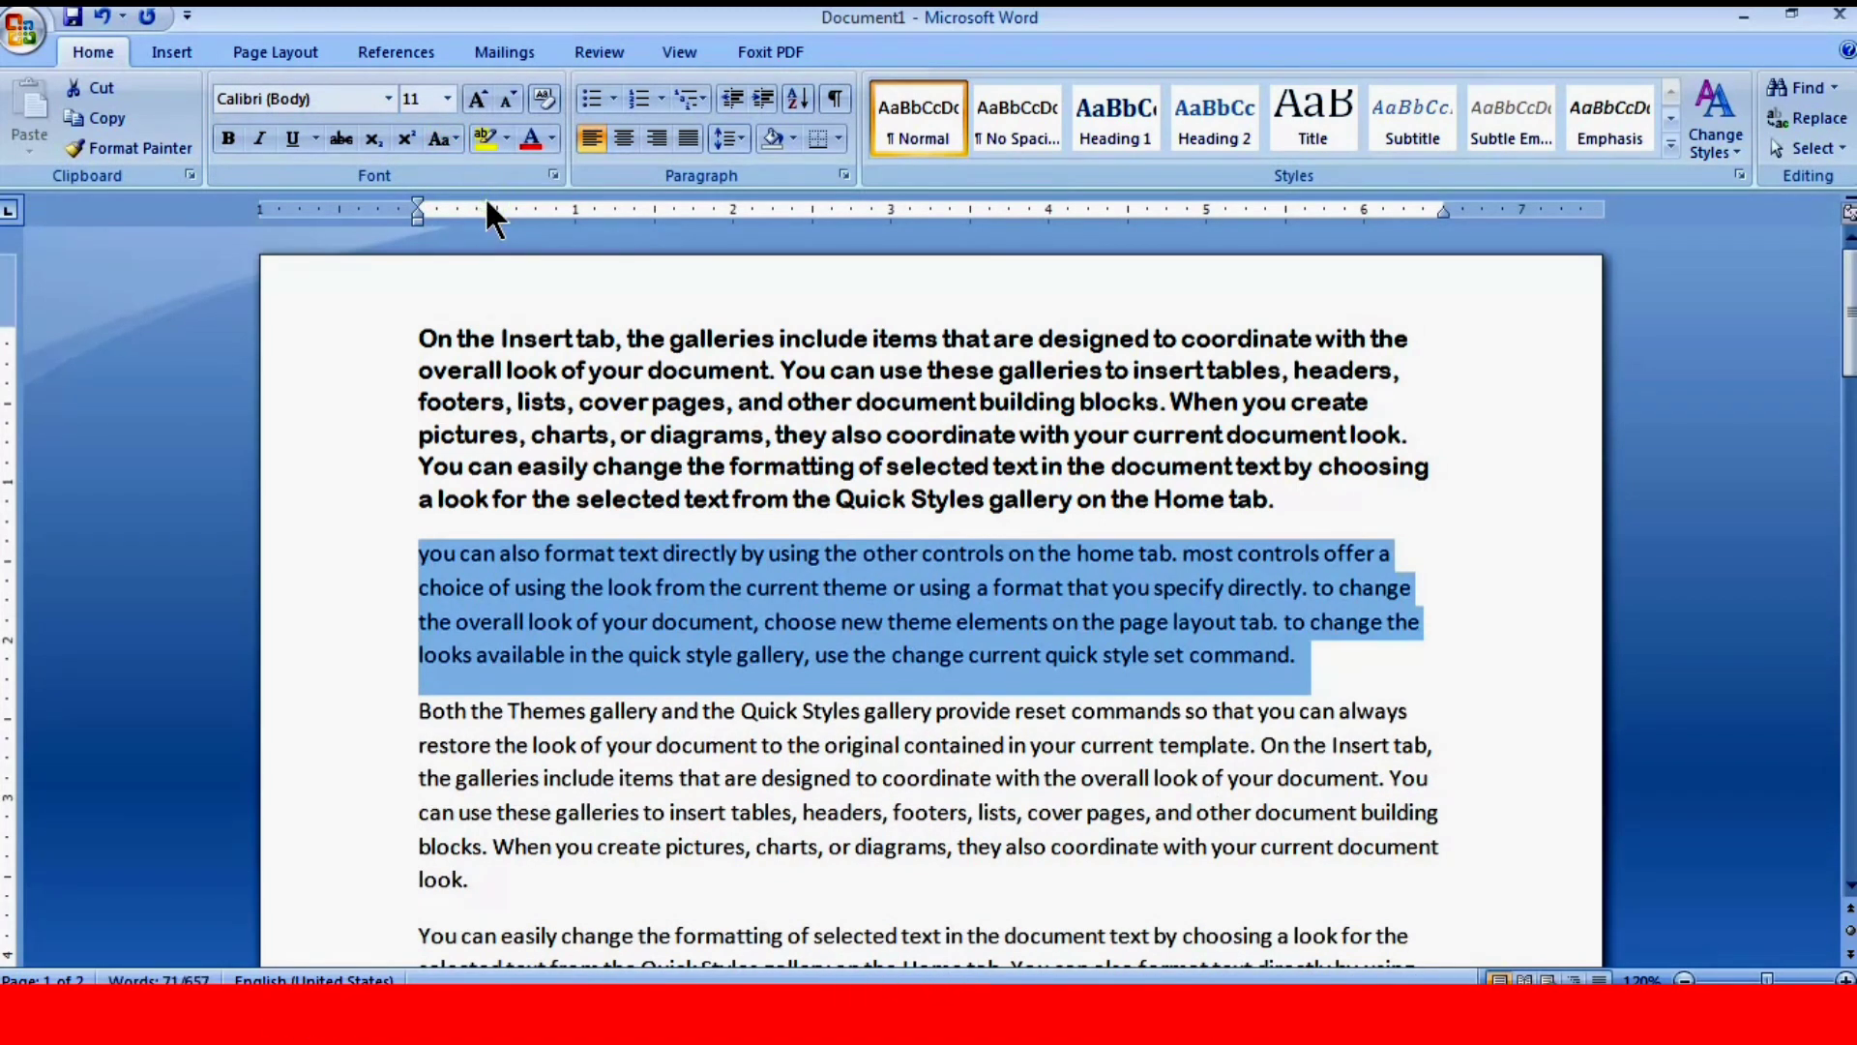
{"action": "left_click", "coordinate": [503, 547]}
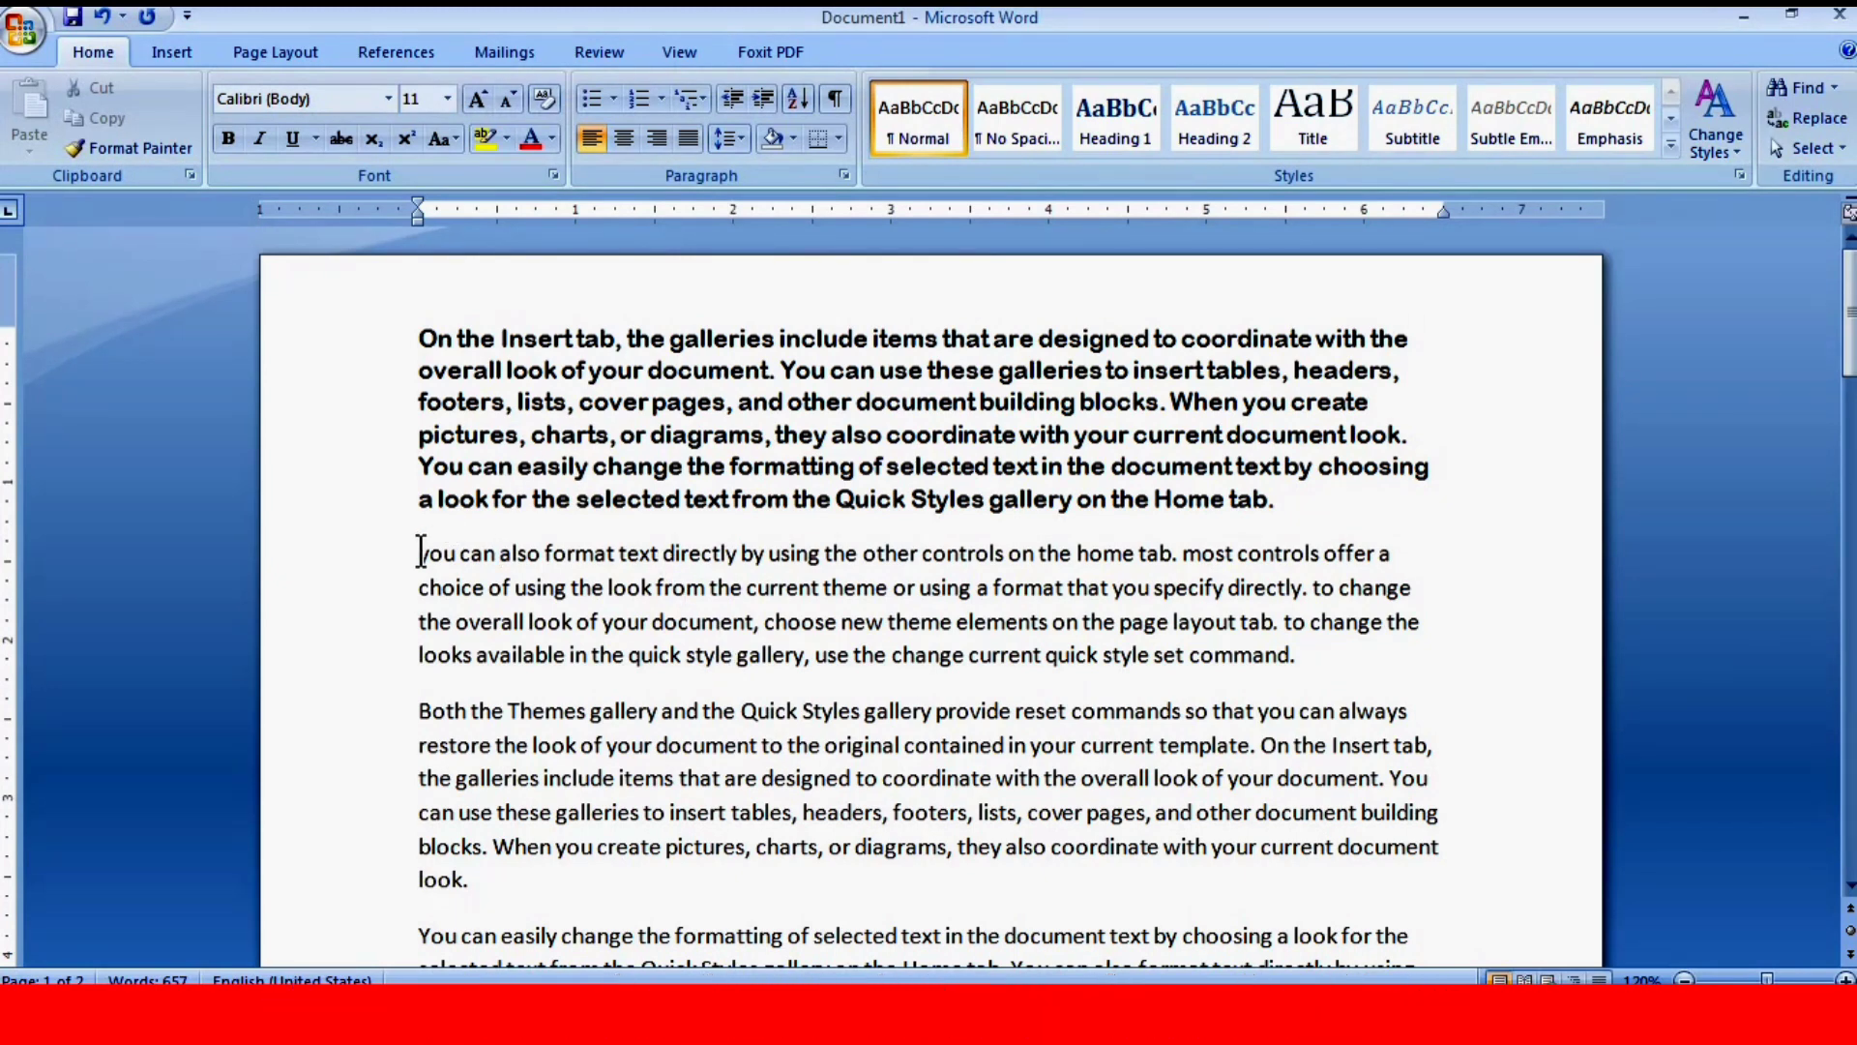
{"action": "left_click_drag", "start_coordinate": [420, 551], "coordinate": [478, 568]}
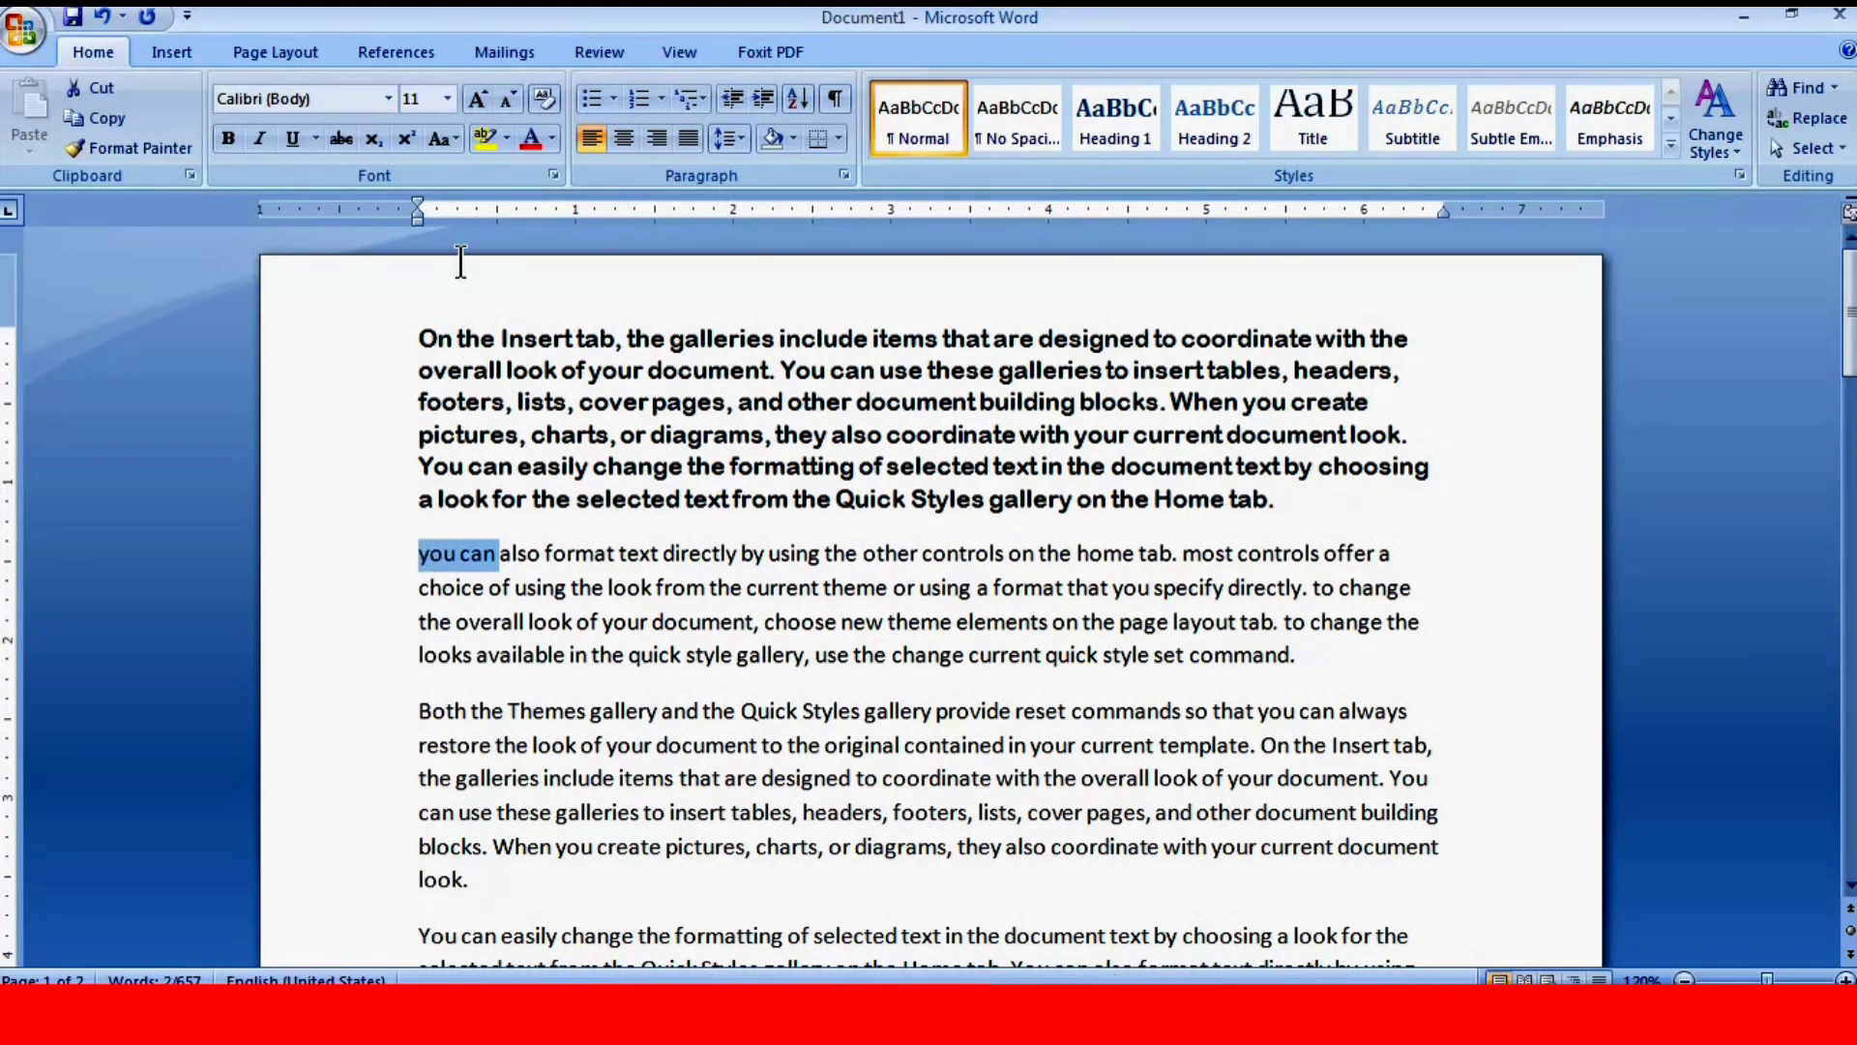
{"action": "left_click", "coordinate": [445, 141]}
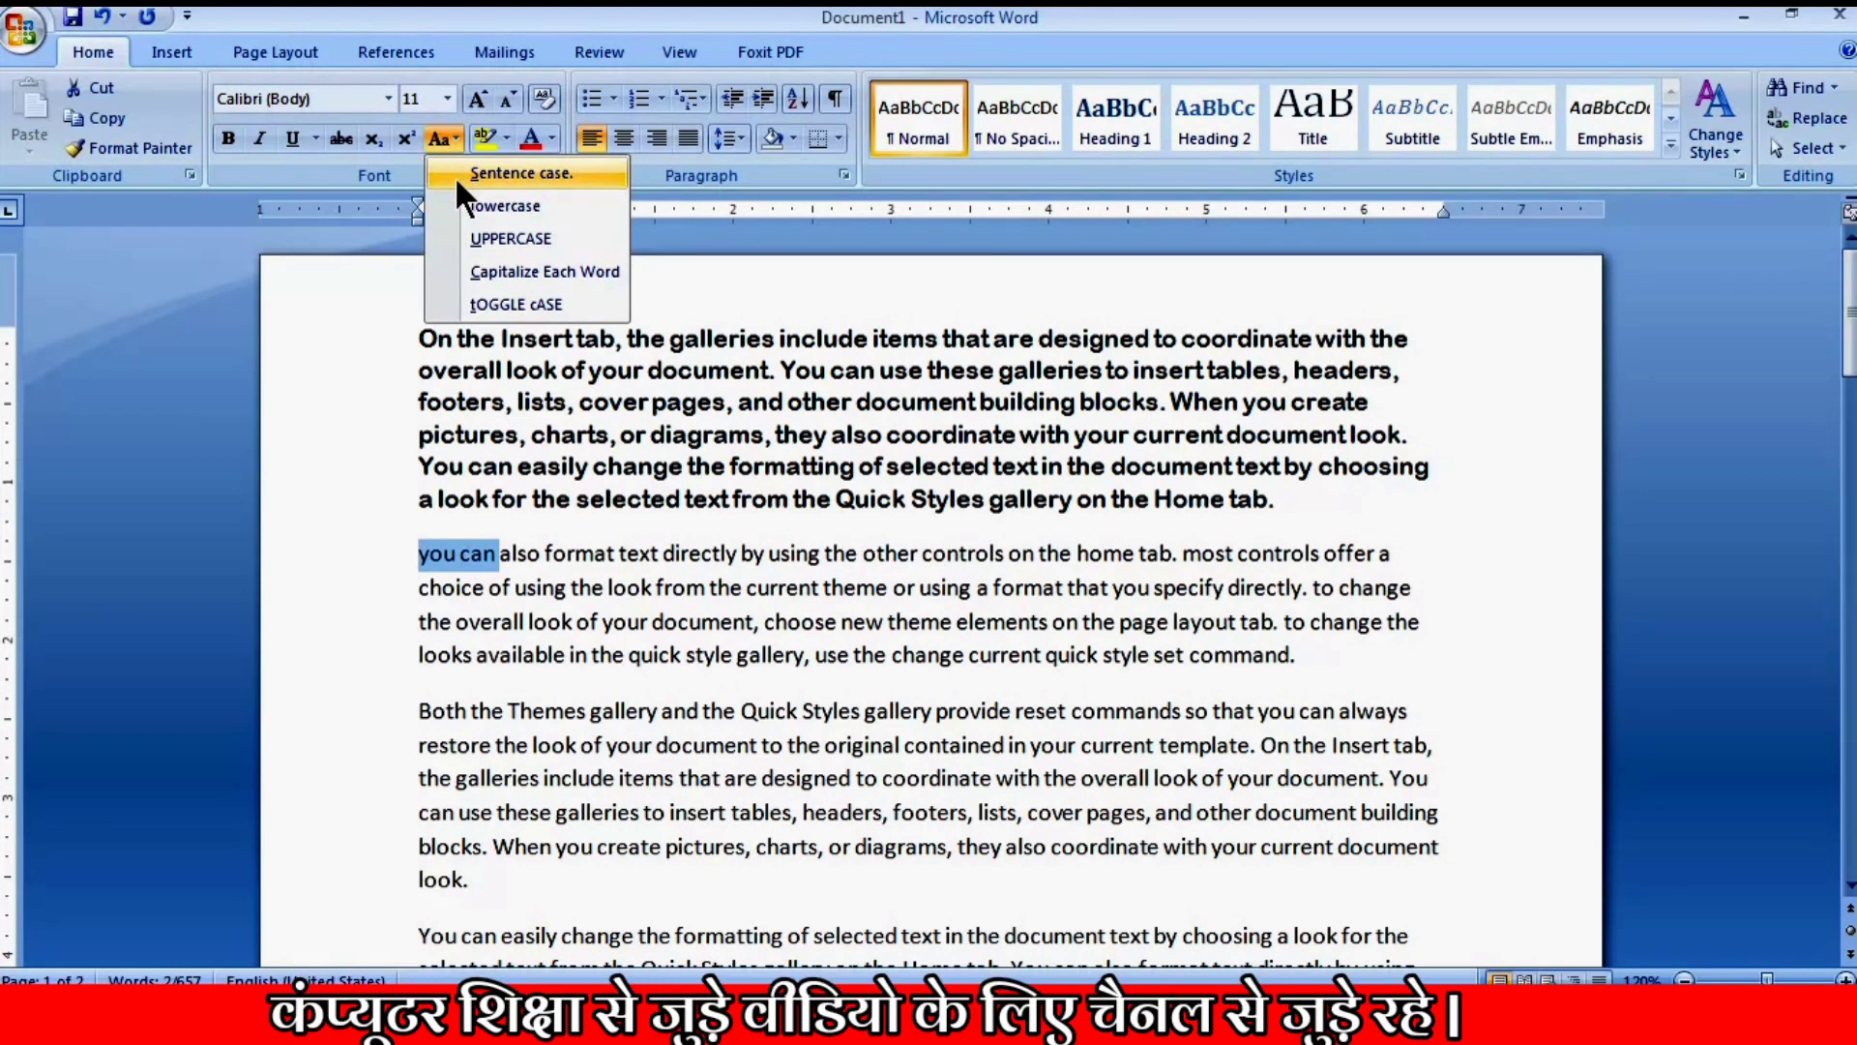
Apply Sentence case to the whole lowercase second paragraph.
{"action": "left_click", "coordinate": [425, 553]}
{"action": "mouse_move", "coordinate": [420, 547]}
{"action": "left_mouse_down"}
{"action": "mouse_move", "coordinate": [559, 617]}
{"action": "mouse_move", "coordinate": [1331, 651]}
{"action": "left_mouse_up"}
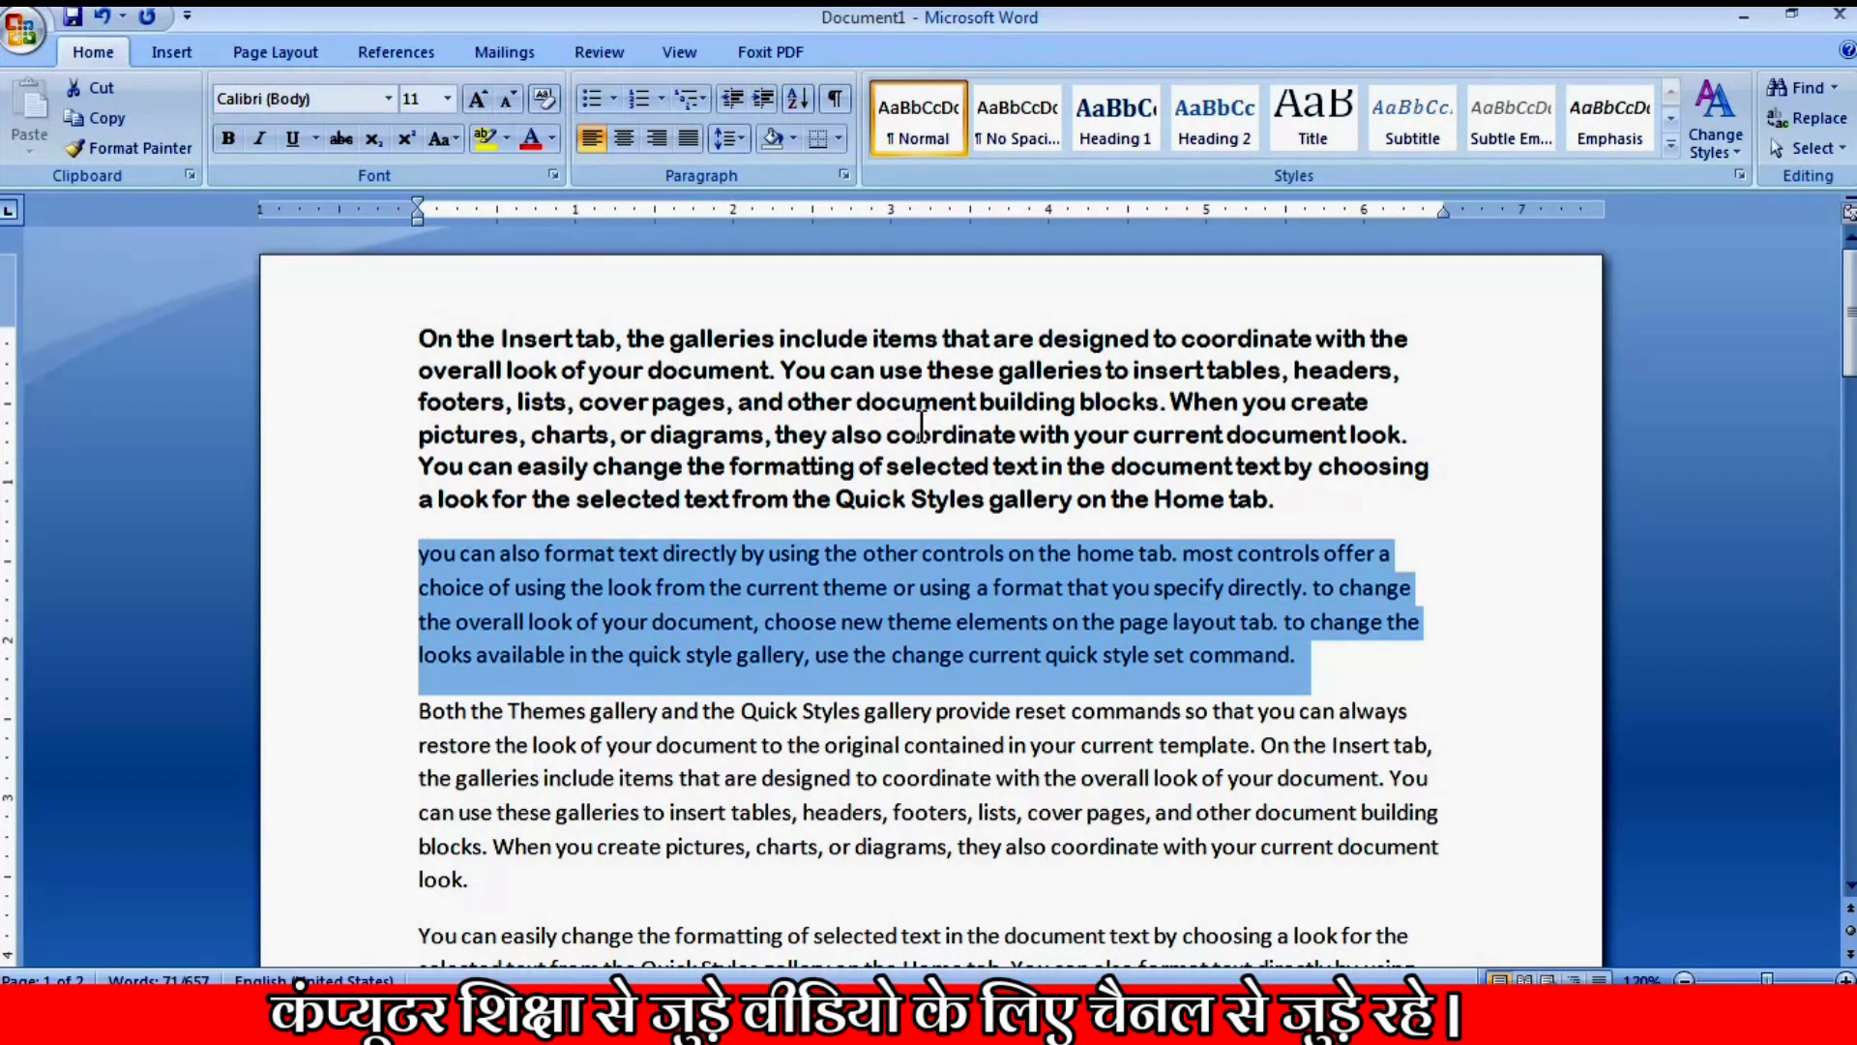
{"action": "left_click", "coordinate": [435, 137]}
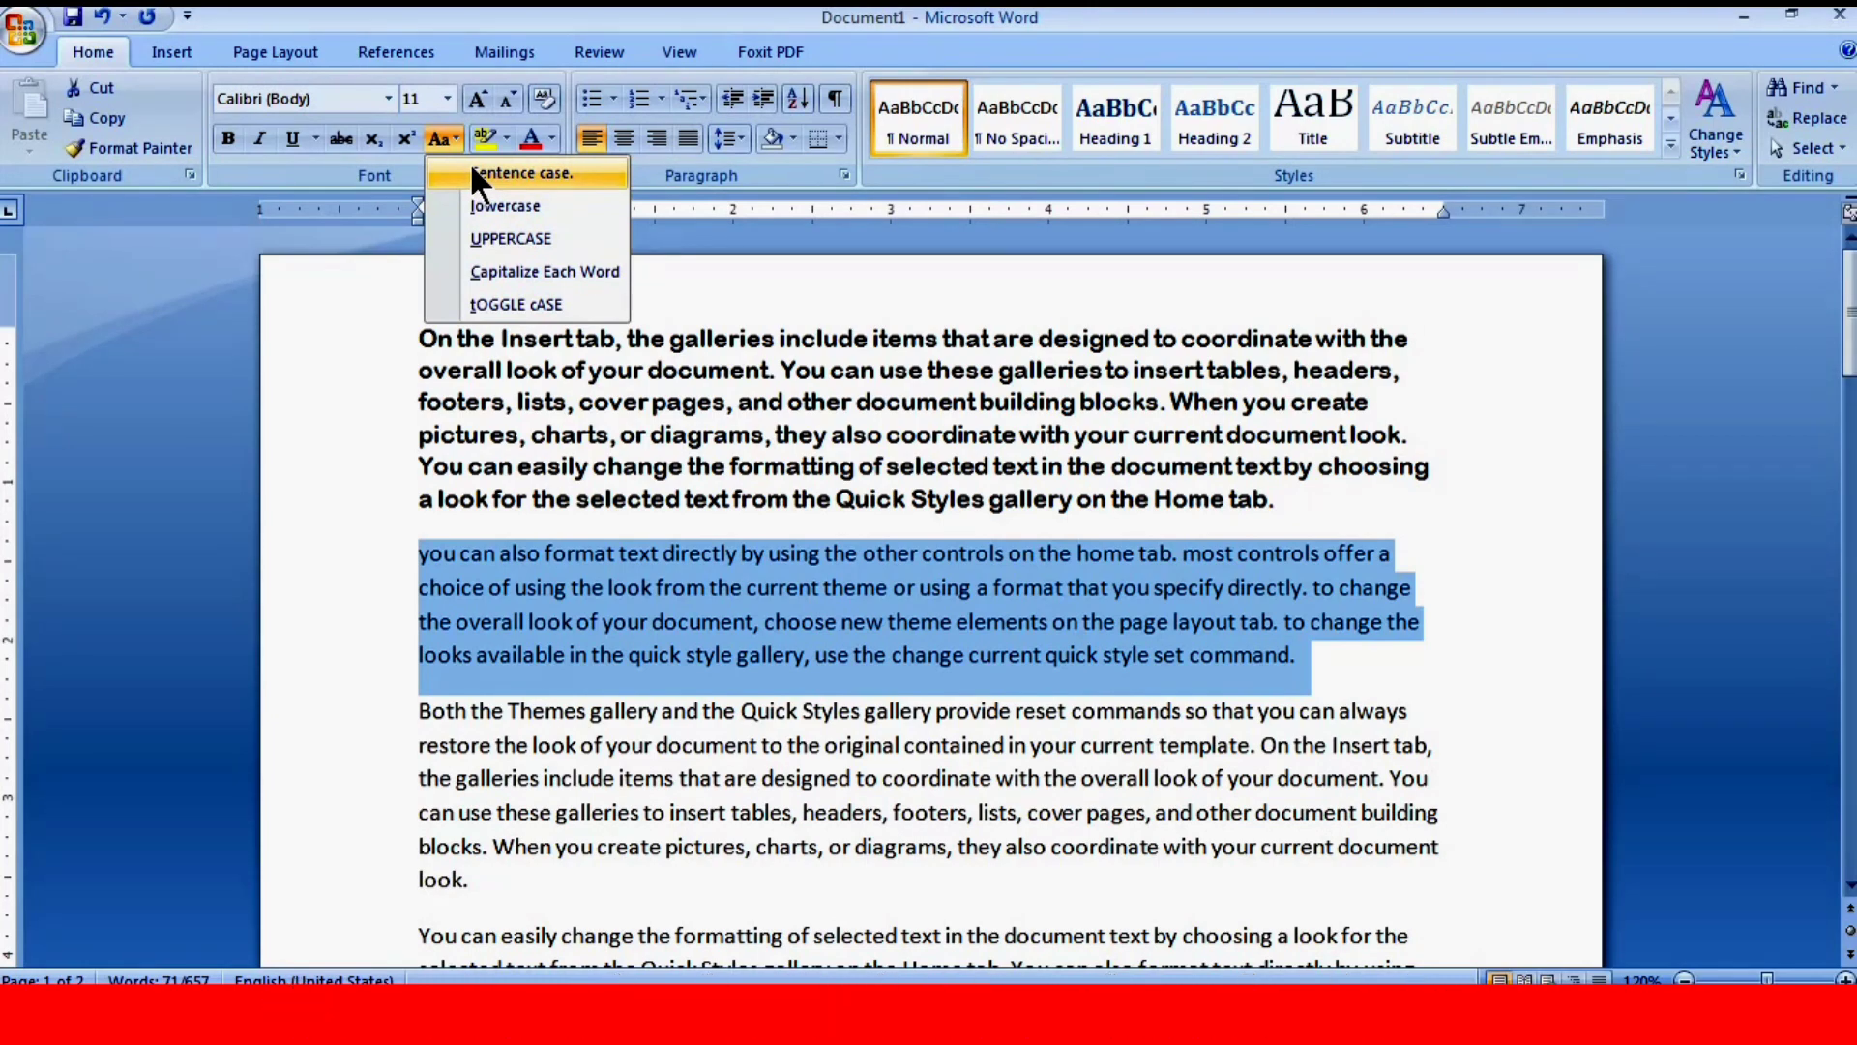
{"action": "left_click", "coordinate": [473, 174]}
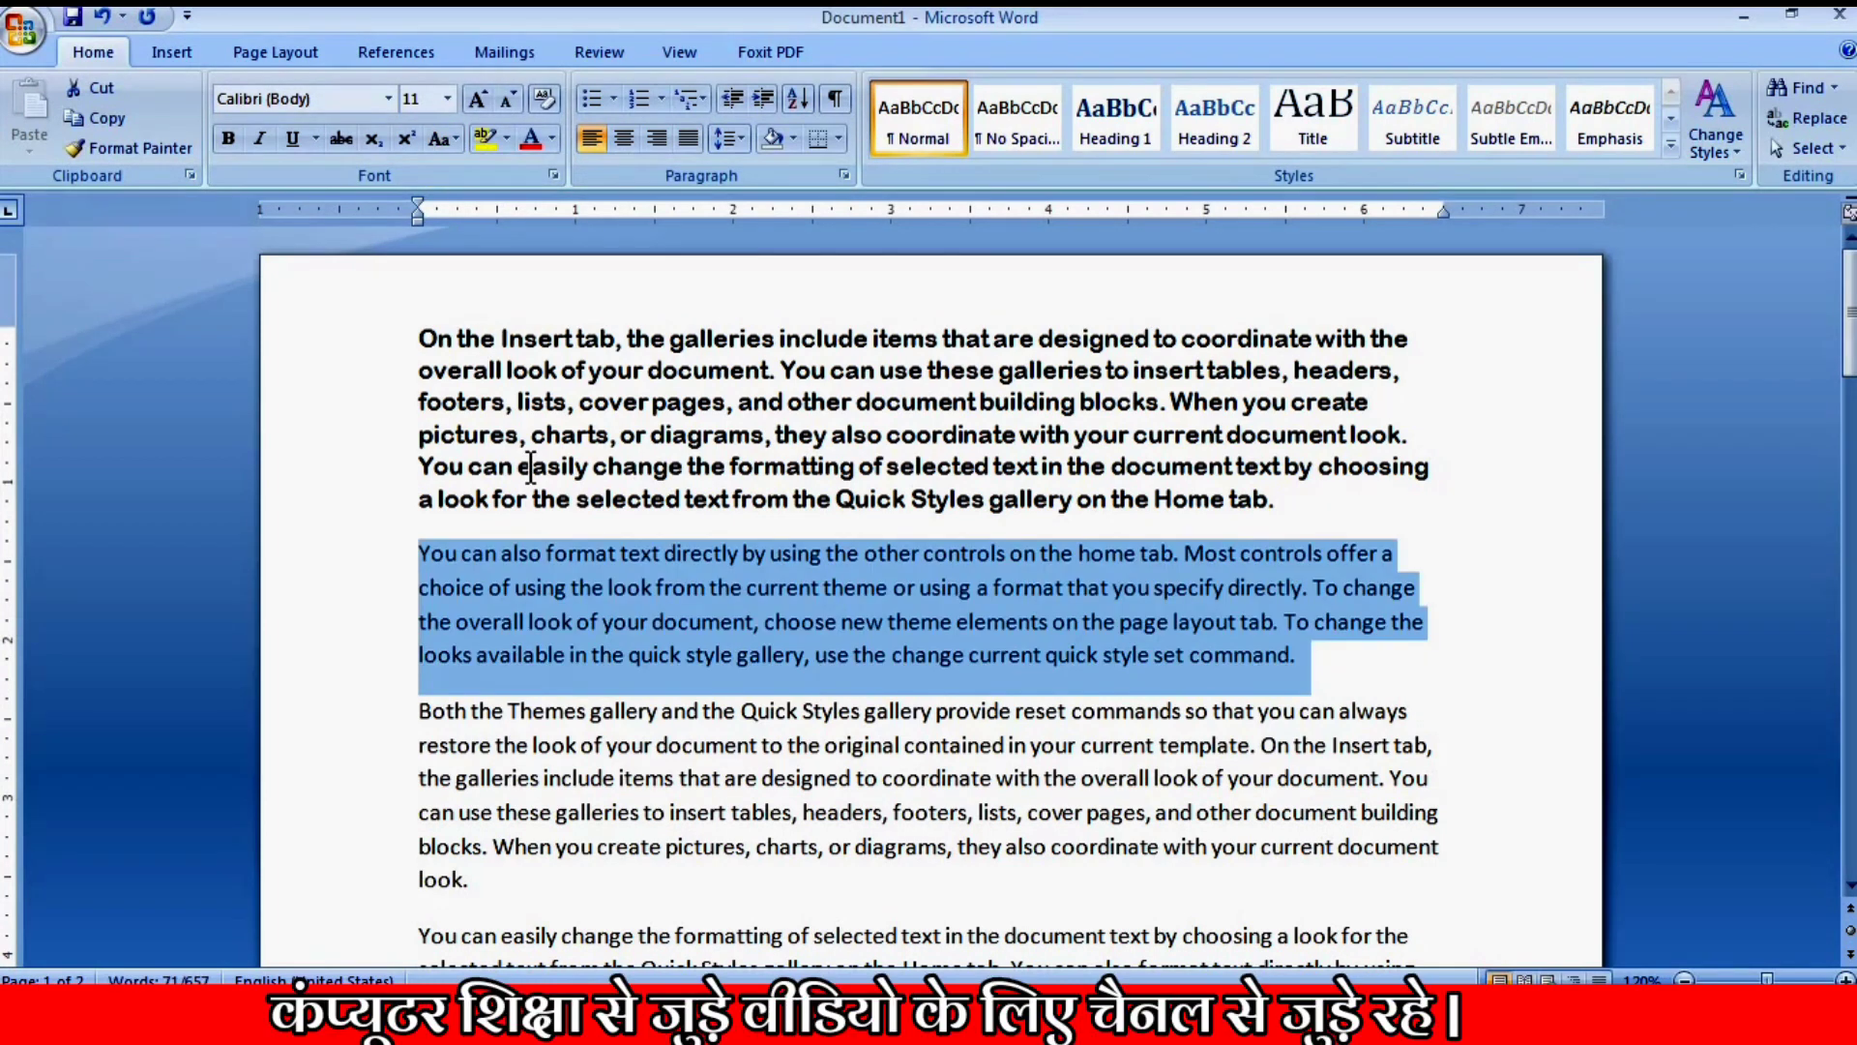
{"action": "left_click", "coordinate": [431, 556]}
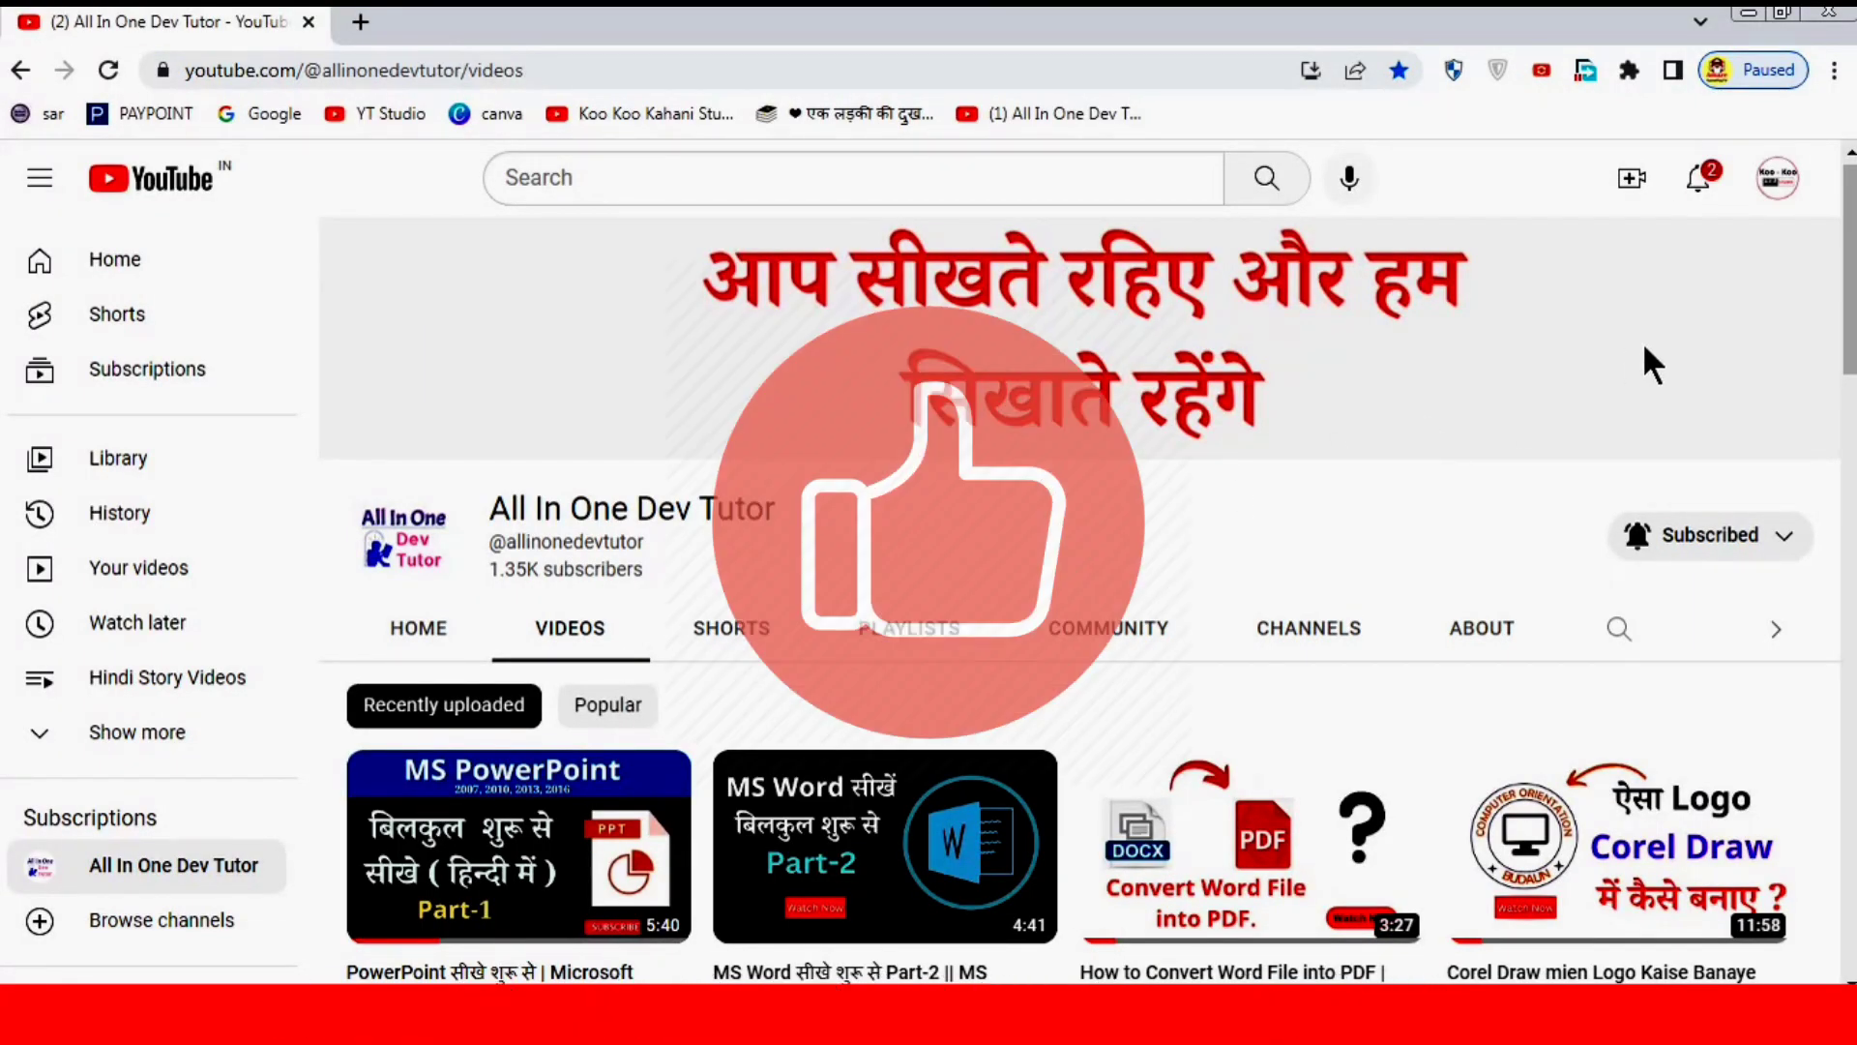
{"action": "left_click_drag", "start_coordinate": [1850, 299], "coordinate": [1849, 319]}
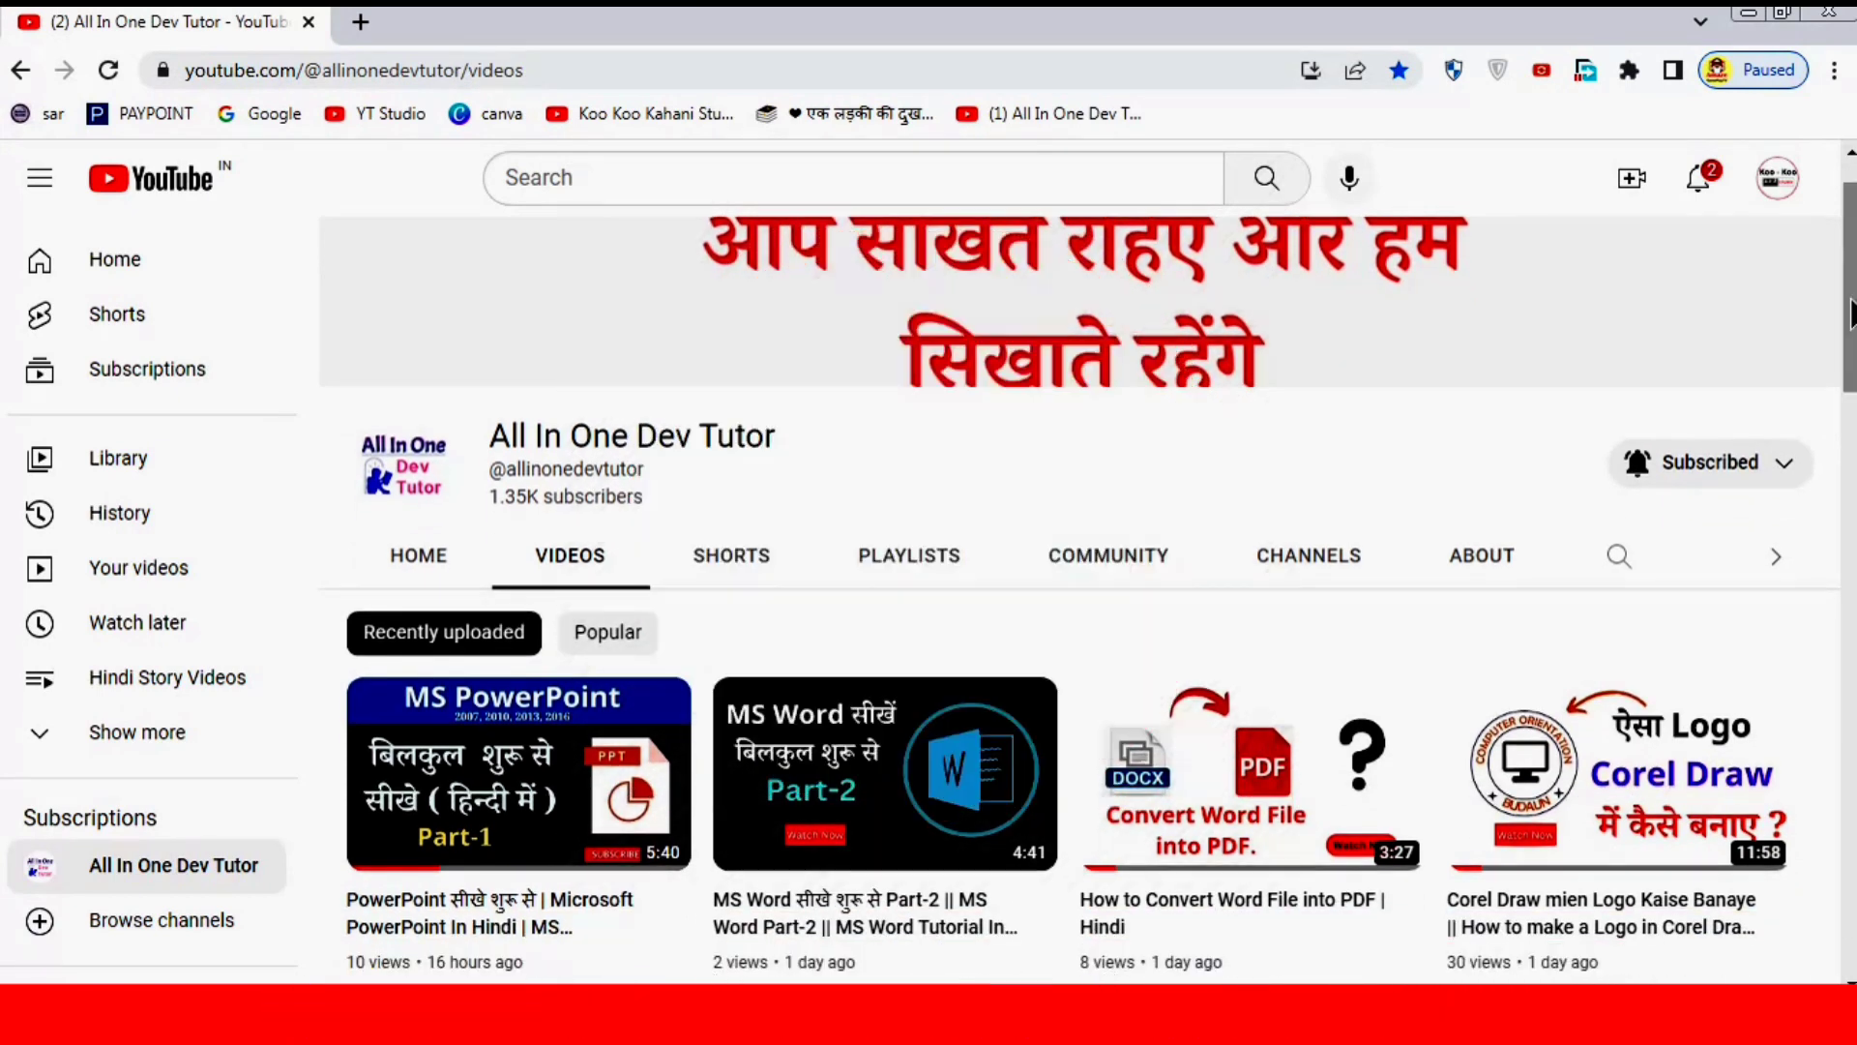